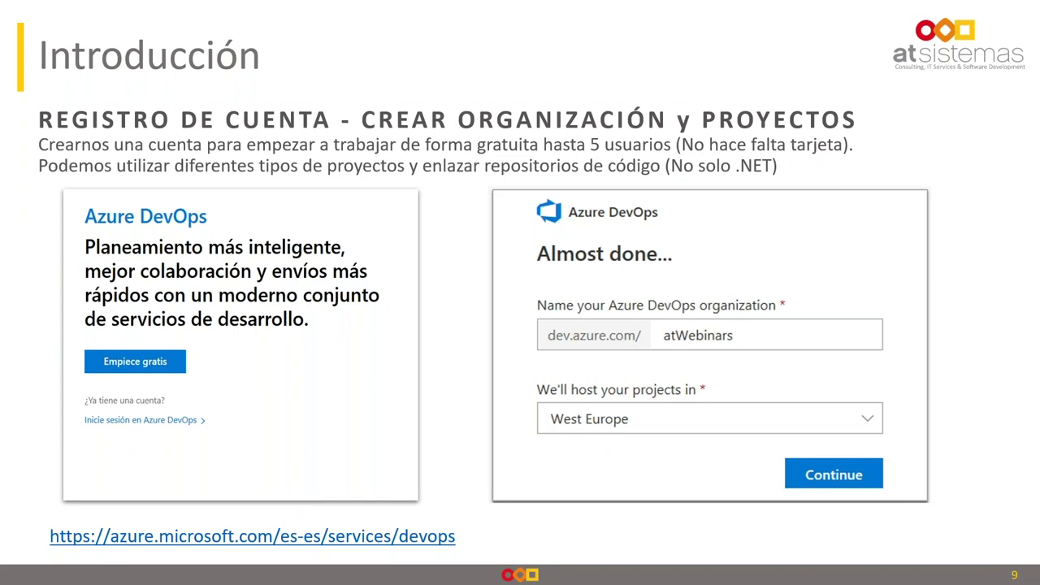
- Advance to the DEMO IU & DASHBOARD slide, then switch to Azure DevOps in the browser and open the PartsUnlimited project
{"action": "key", "text": "Right"}
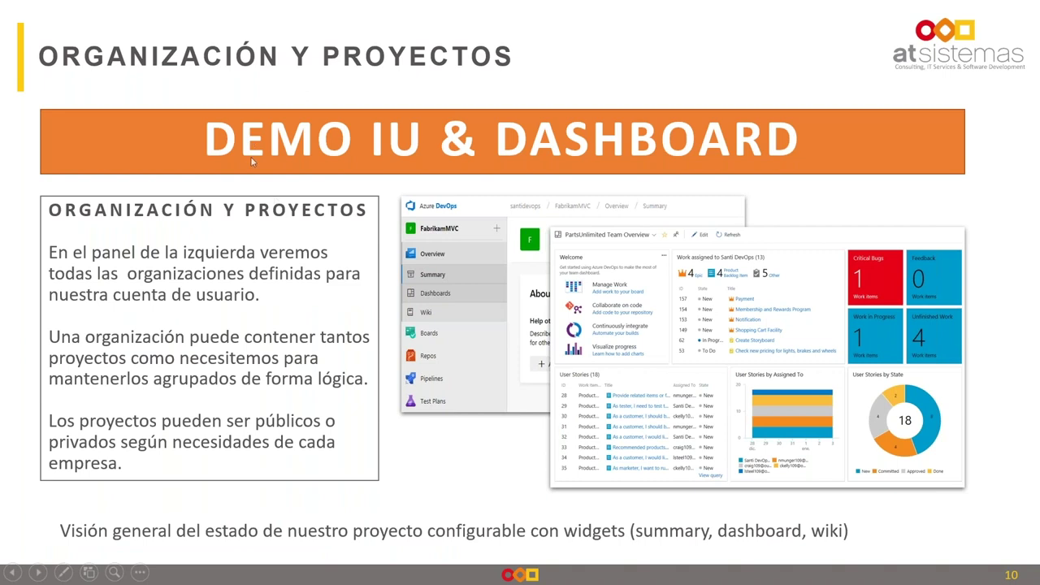
{"action": "key", "text": "alt+Tab"}
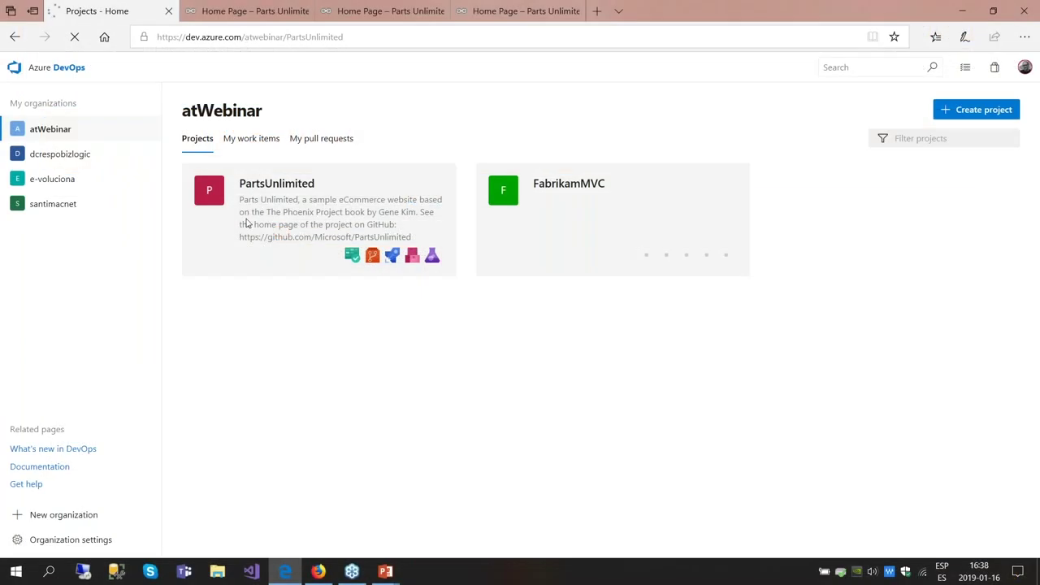
{"action": "left_click", "coordinate": [248, 220]}
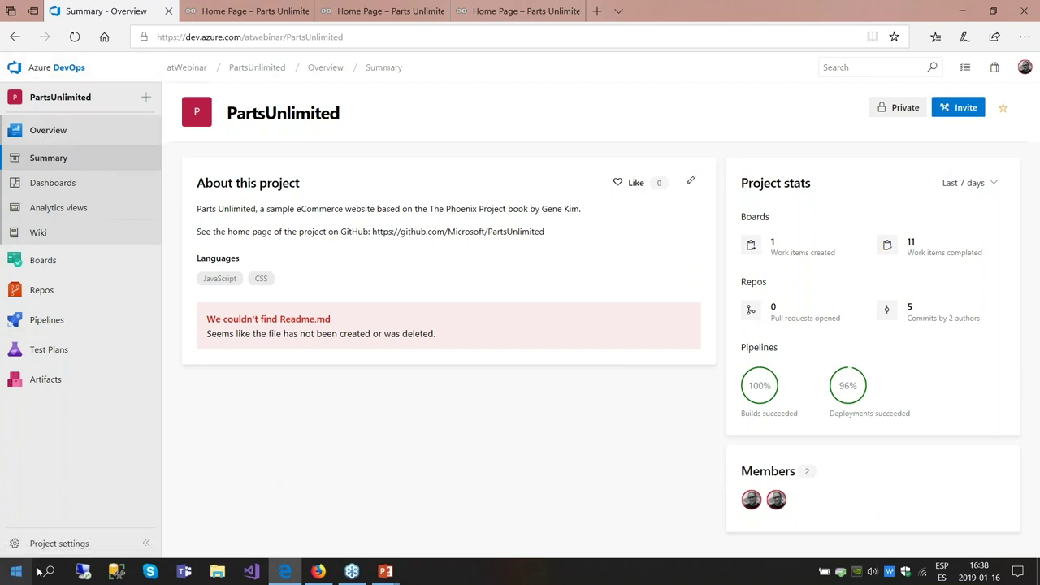
- Open the atWebinar organization settings and view the Users and Security pages
{"action": "left_click", "coordinate": [47, 70]}
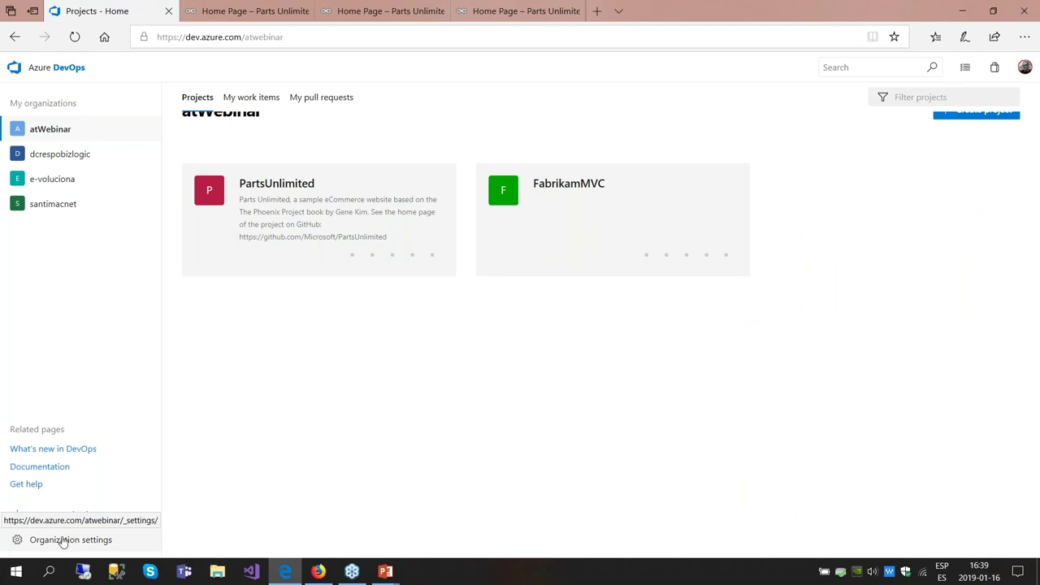
{"action": "left_click", "coordinate": [63, 543]}
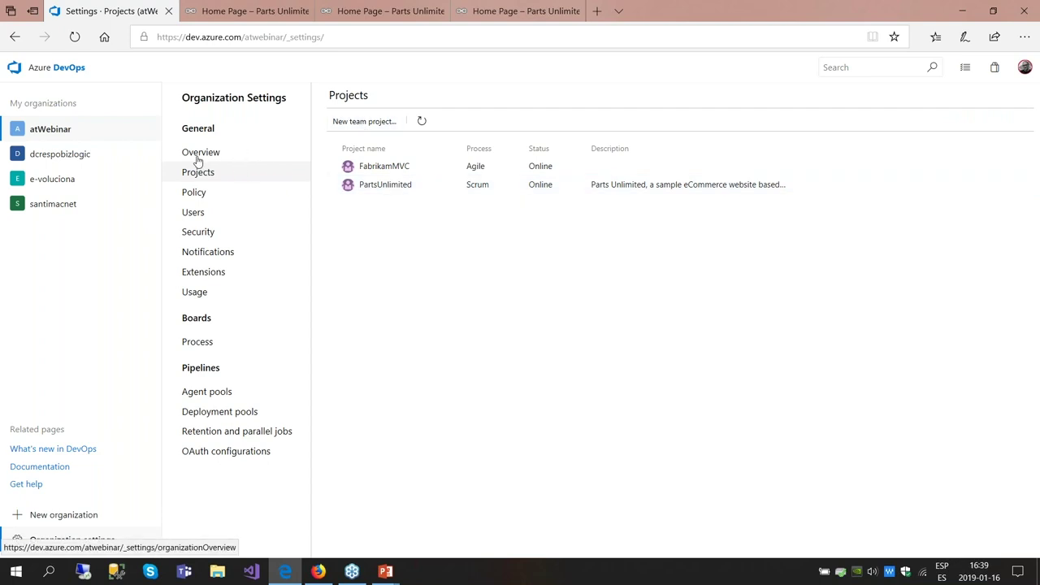
{"action": "left_click", "coordinate": [194, 214]}
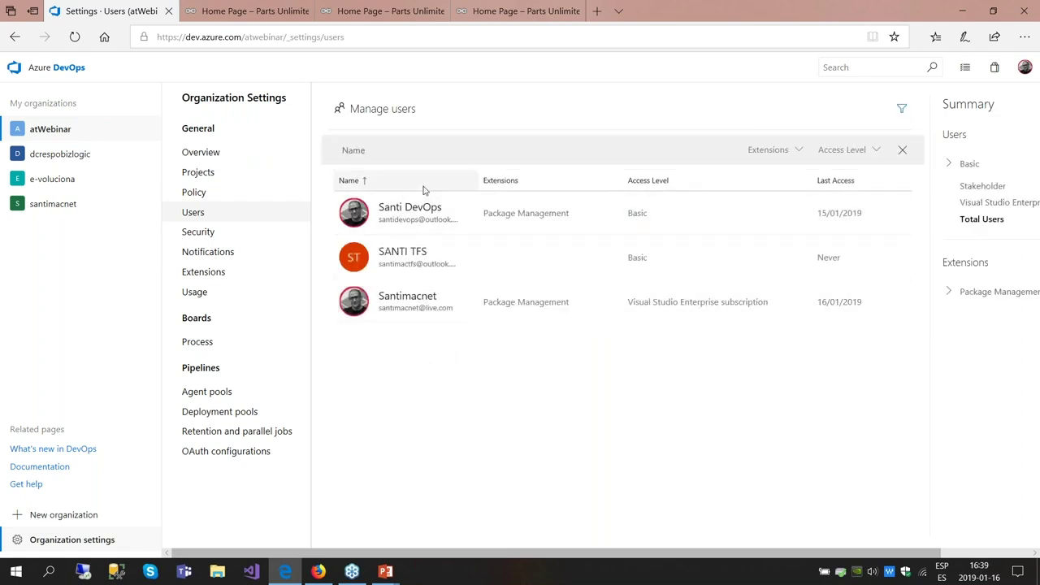
{"action": "left_click", "coordinate": [209, 234]}
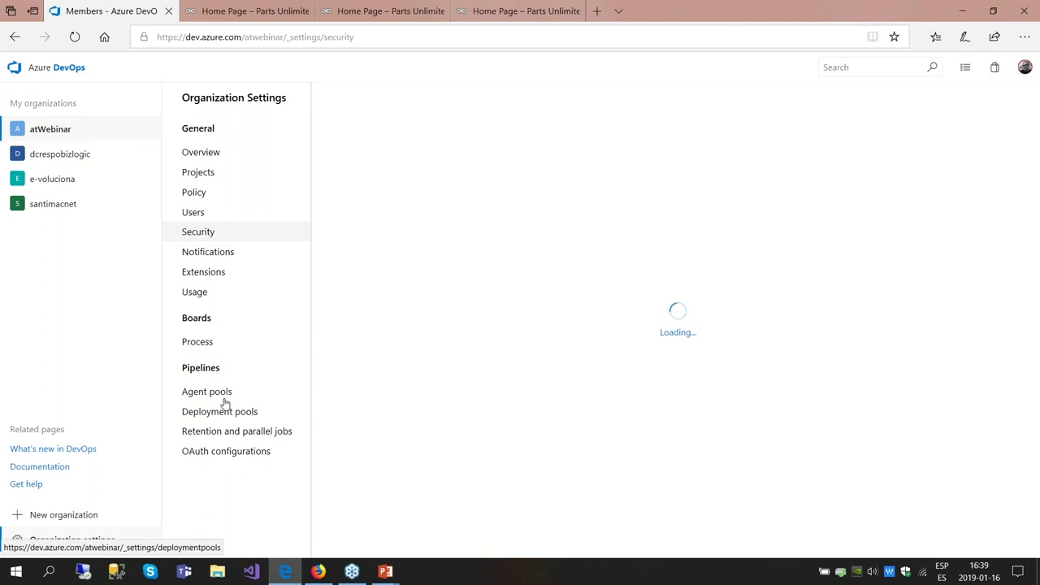
- Return to the atWebinar project list and open the PartsUnlimited project summary
{"action": "left_click", "coordinate": [50, 128]}
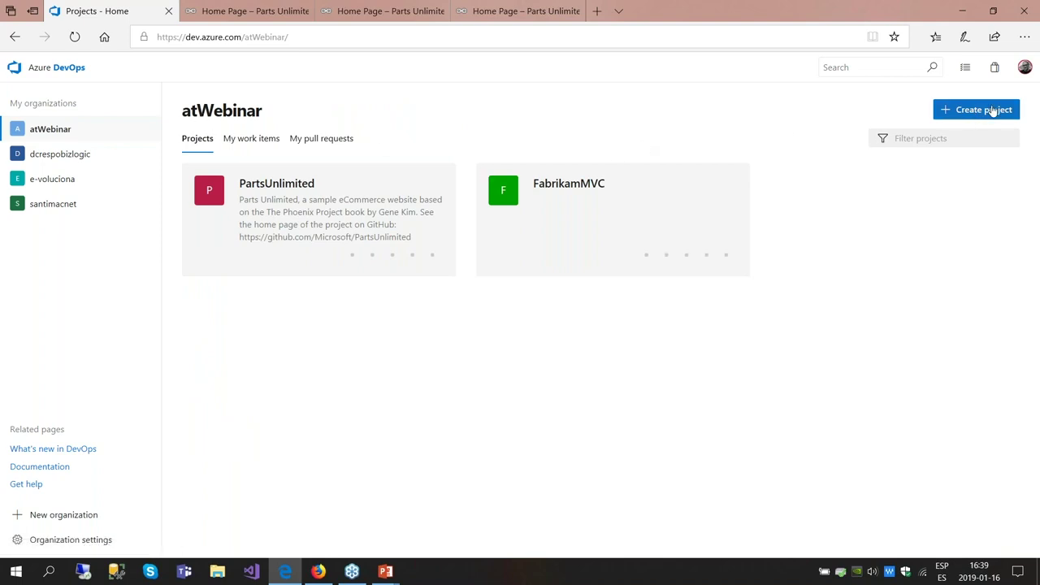
{"action": "mouse_move", "coordinate": [585, 220]}
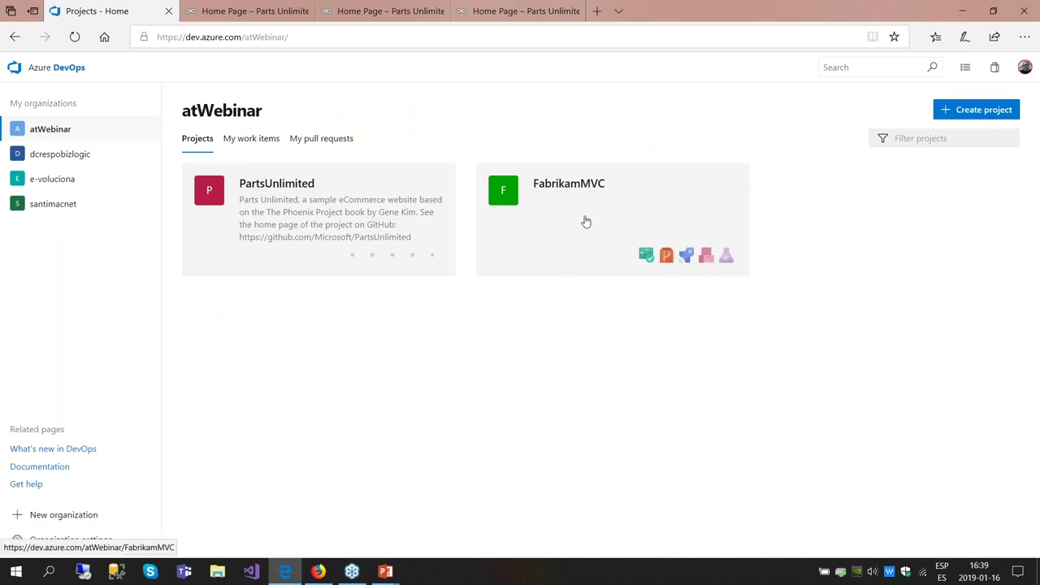
{"action": "mouse_move", "coordinate": [390, 260]}
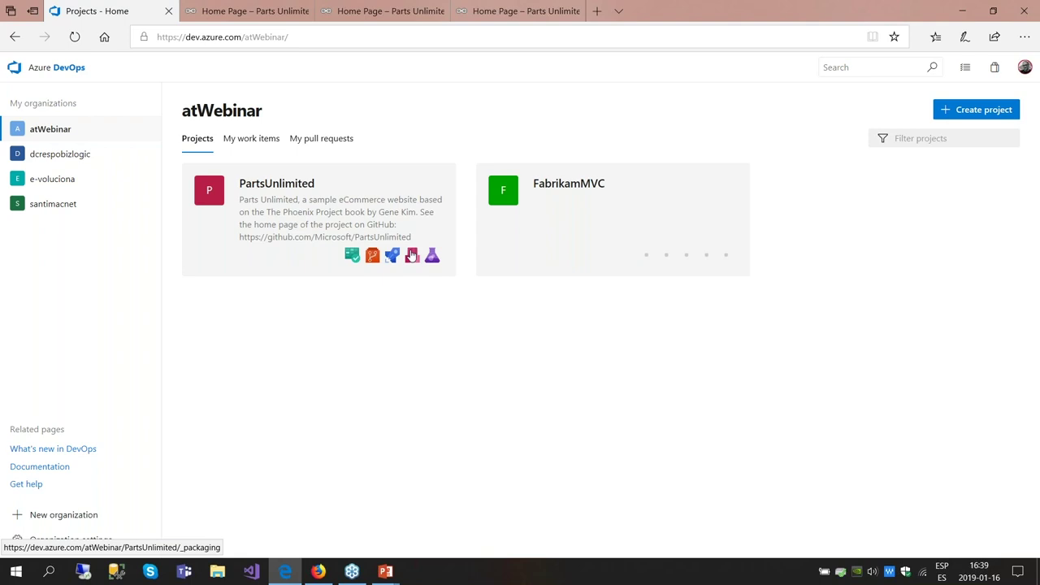
{"action": "left_click", "coordinate": [299, 183]}
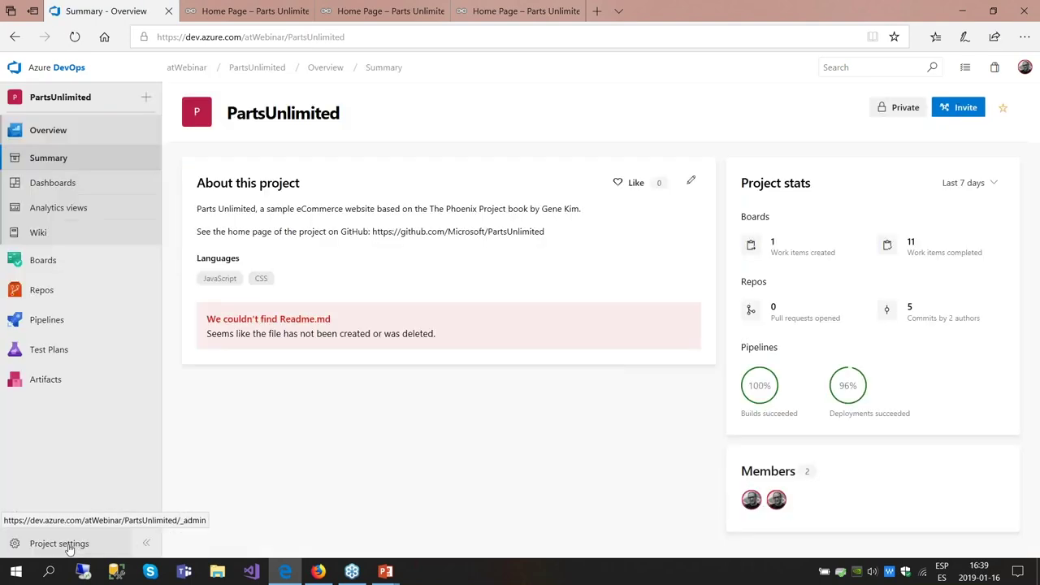
- Open the PartsUnlimited project settings and view the Teams and Security pages
{"action": "left_click", "coordinate": [72, 549]}
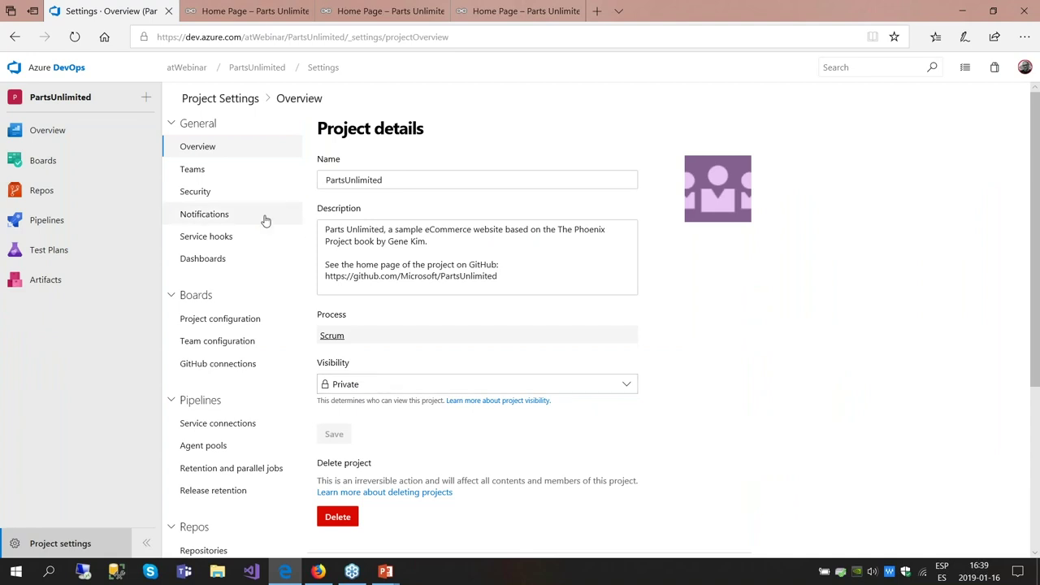
{"action": "left_click", "coordinate": [195, 172]}
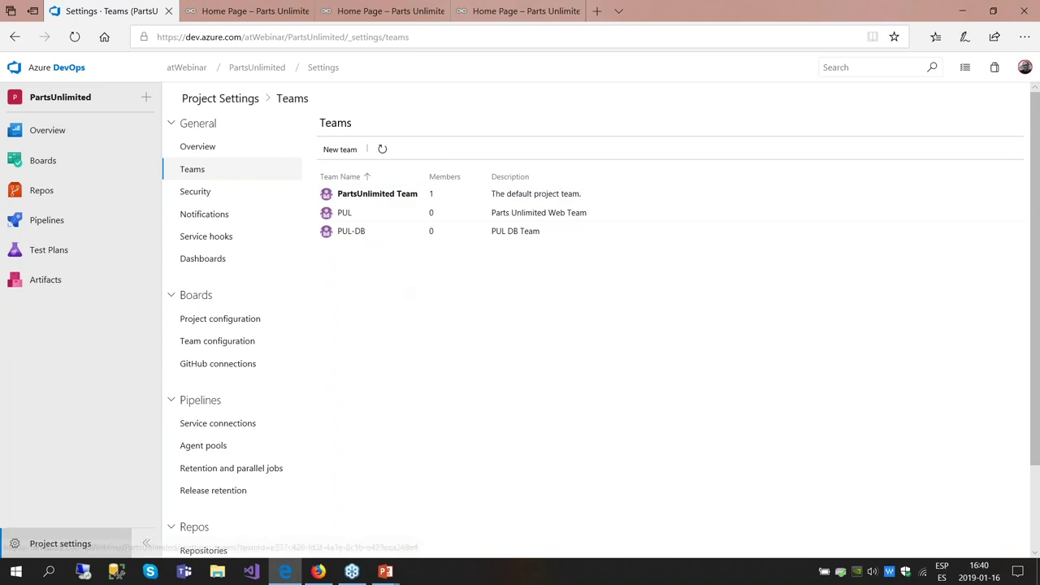
{"action": "left_click", "coordinate": [192, 169]}
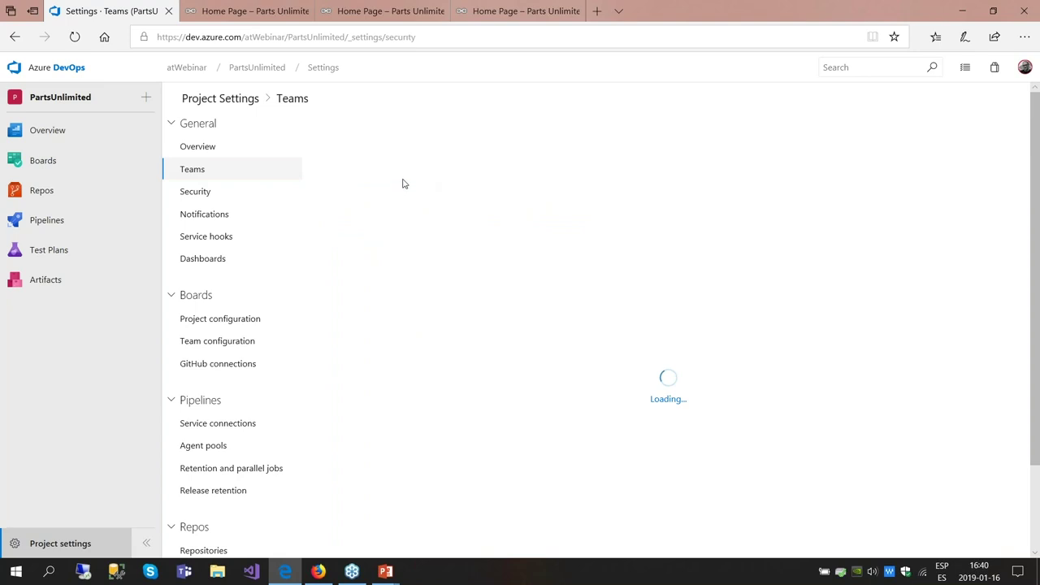
{"action": "left_click", "coordinate": [255, 192]}
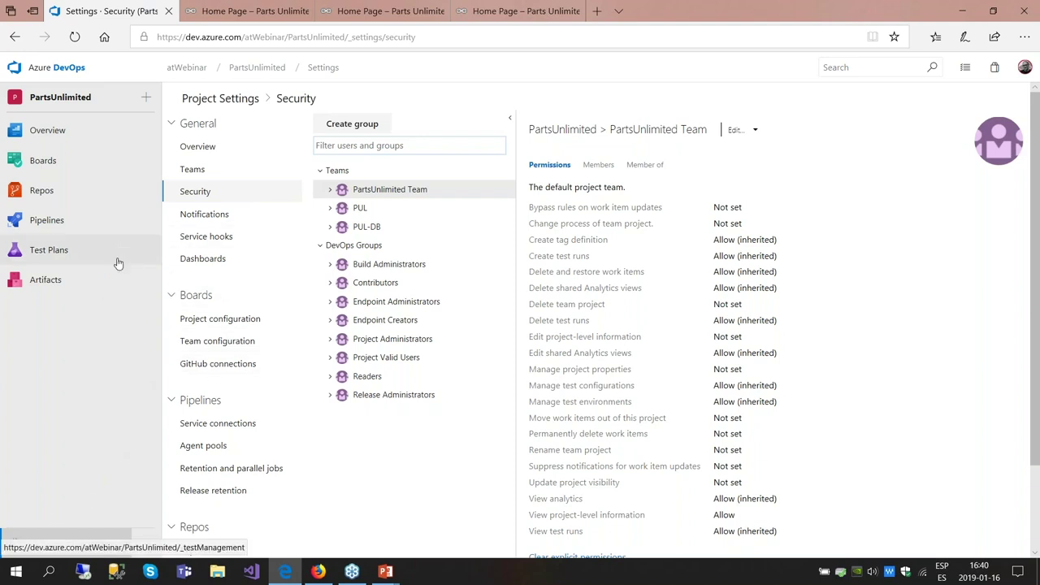
- View the work items assigned to the signed-in account and open the Marketplace for Azure DevOps extensions
{"action": "left_click", "coordinate": [966, 70]}
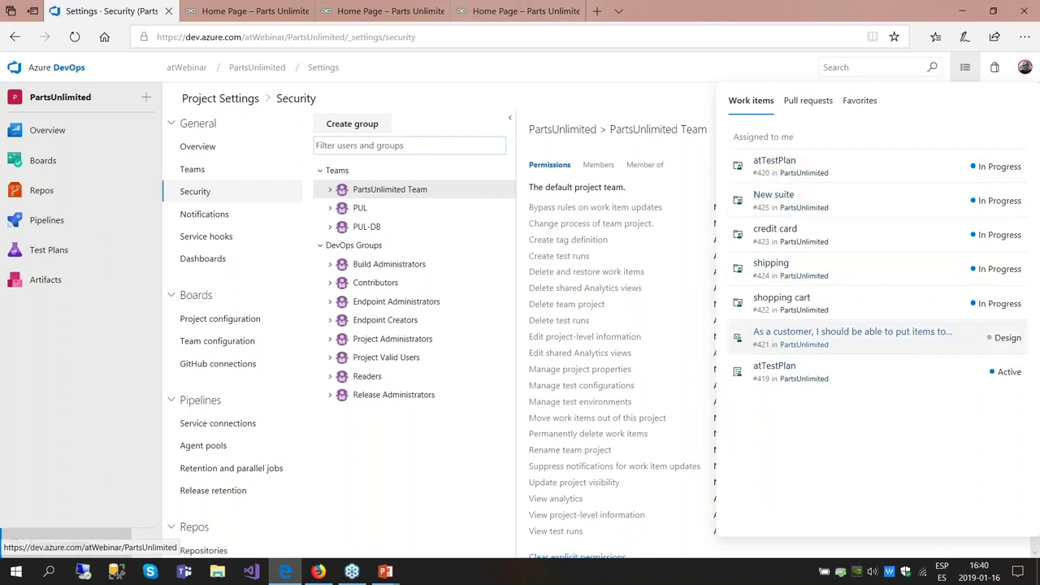
{"action": "left_click", "coordinate": [996, 68]}
{"action": "left_click", "coordinate": [996, 67]}
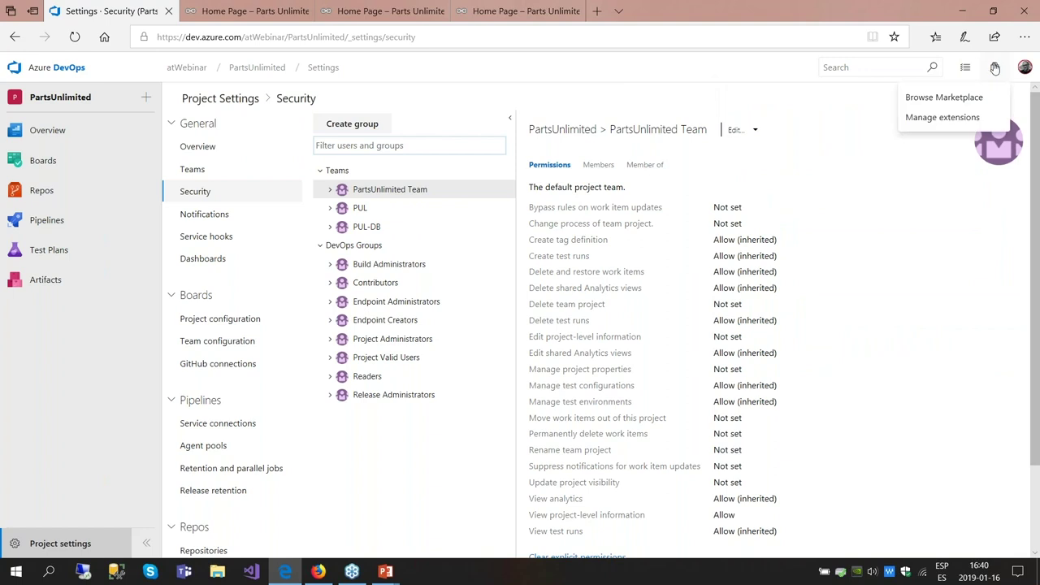
{"action": "left_click", "coordinate": [943, 96]}
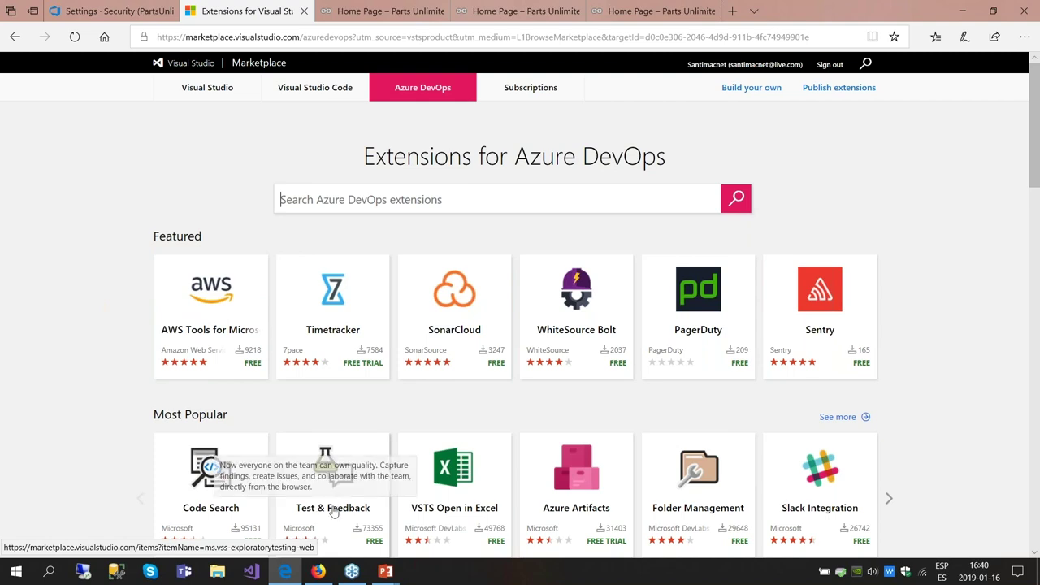
- Look through the featured, most popular and trending Azure DevOps extensions in the Marketplace
{"action": "scroll", "coordinate": [833, 499], "scroll_direction": "down", "scroll_amount": 1}
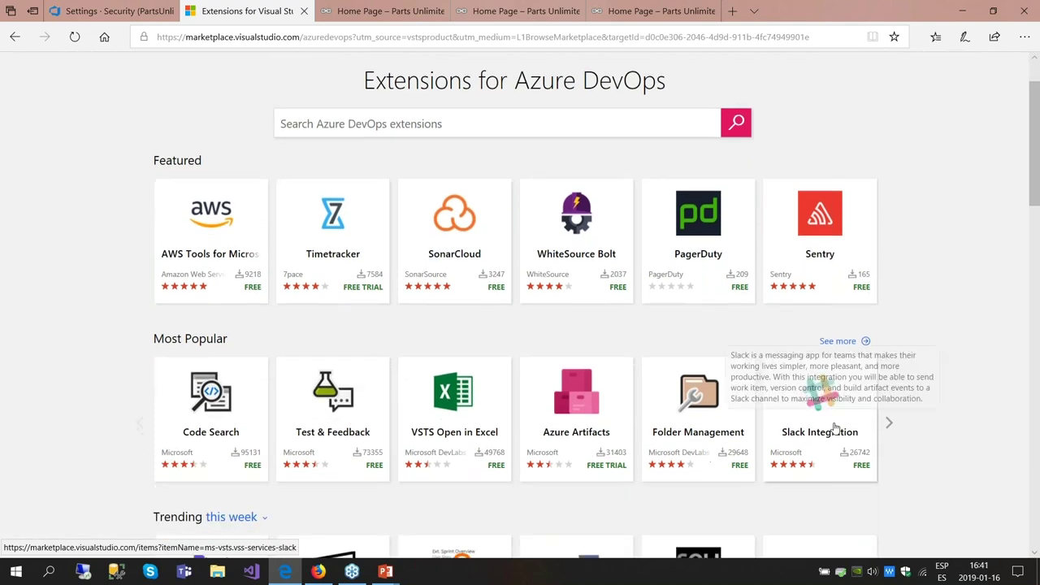
{"action": "scroll", "coordinate": [831, 425], "scroll_direction": "down", "scroll_amount": 4}
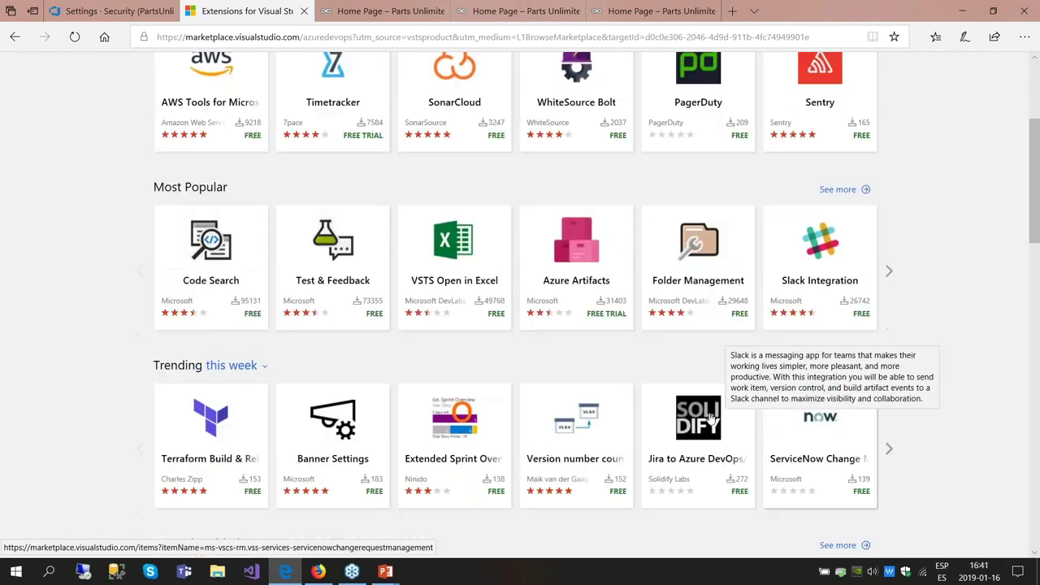
{"action": "scroll", "coordinate": [450, 437], "scroll_direction": "up", "scroll_amount": 5}
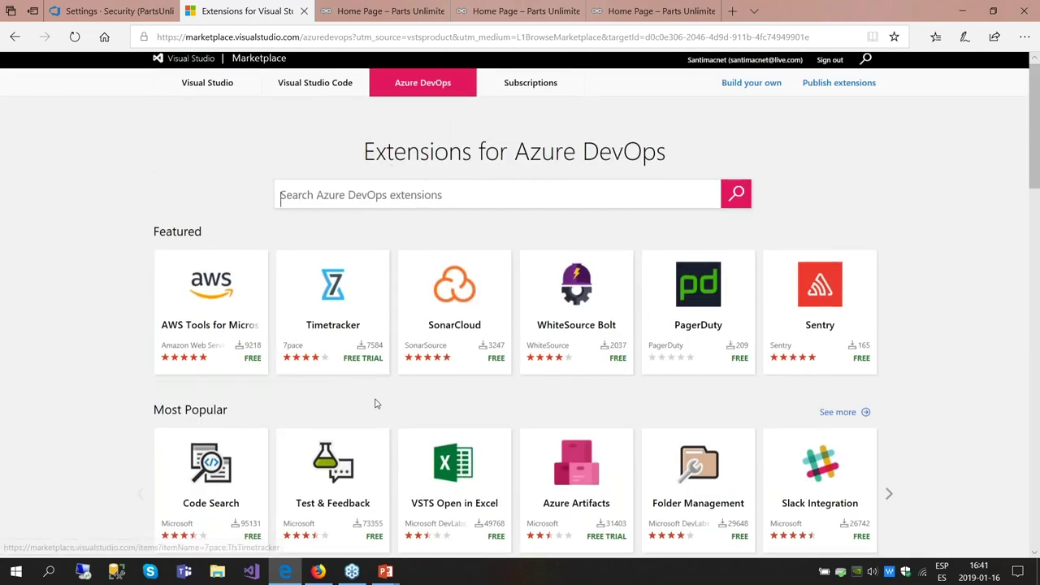
{"action": "scroll", "coordinate": [376, 404], "scroll_direction": "down", "scroll_amount": 6}
{"action": "scroll", "coordinate": [442, 428], "scroll_direction": "up", "scroll_amount": 6}
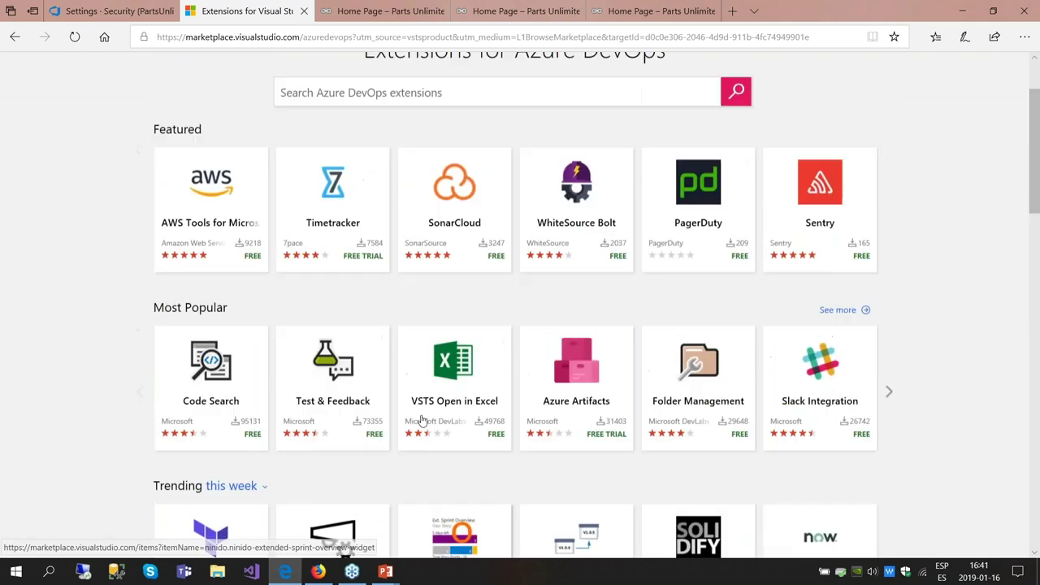
- Open the atWebinar organization's Manage extensions page in a separate browser tab and view the installed extensions
{"action": "key", "text": "ctrl+shift+Tab"}
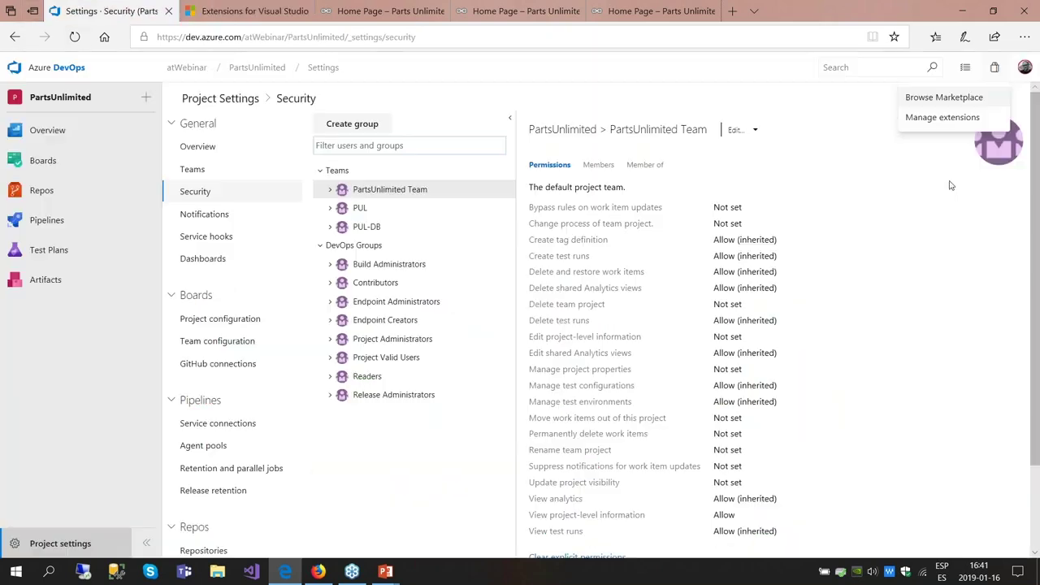
{"action": "right_click", "coordinate": [968, 122]}
{"action": "left_click", "coordinate": [837, 122]}
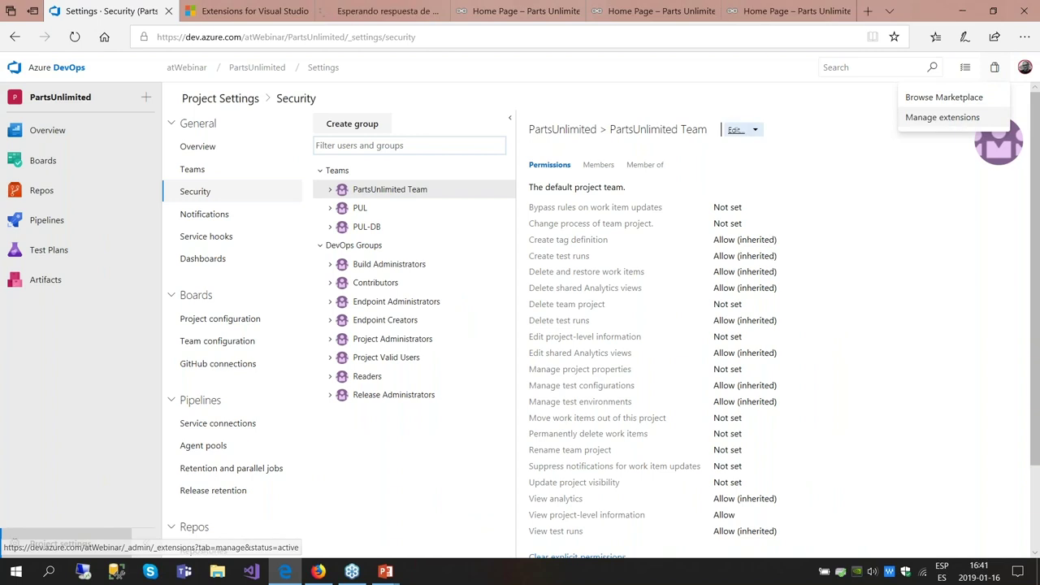
{"action": "left_click", "coordinate": [386, 11]}
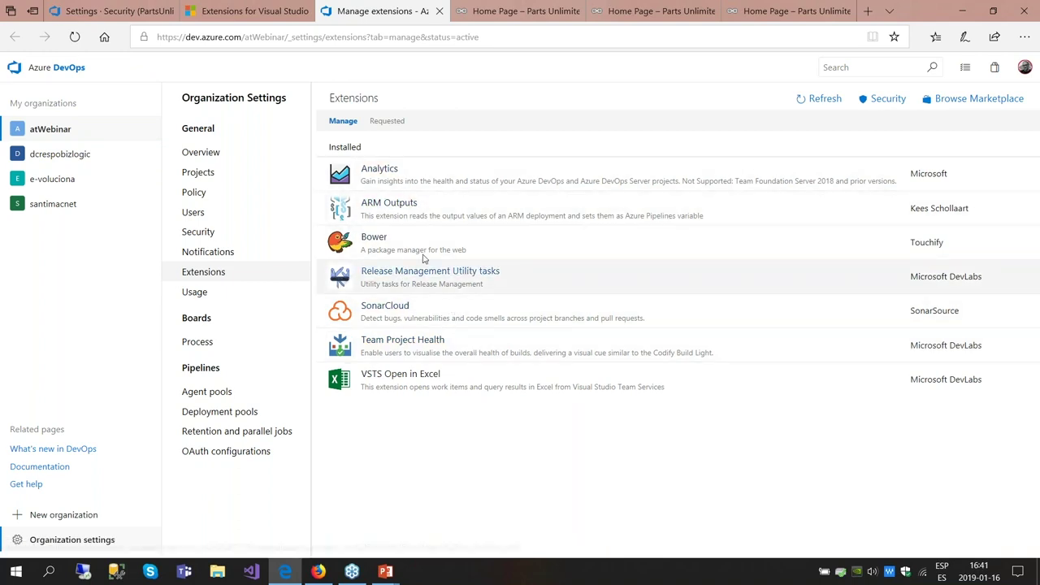
- View the account options from the PartsUnlimited settings page and return to the atWebinar project list
{"action": "left_click", "coordinate": [116, 15]}
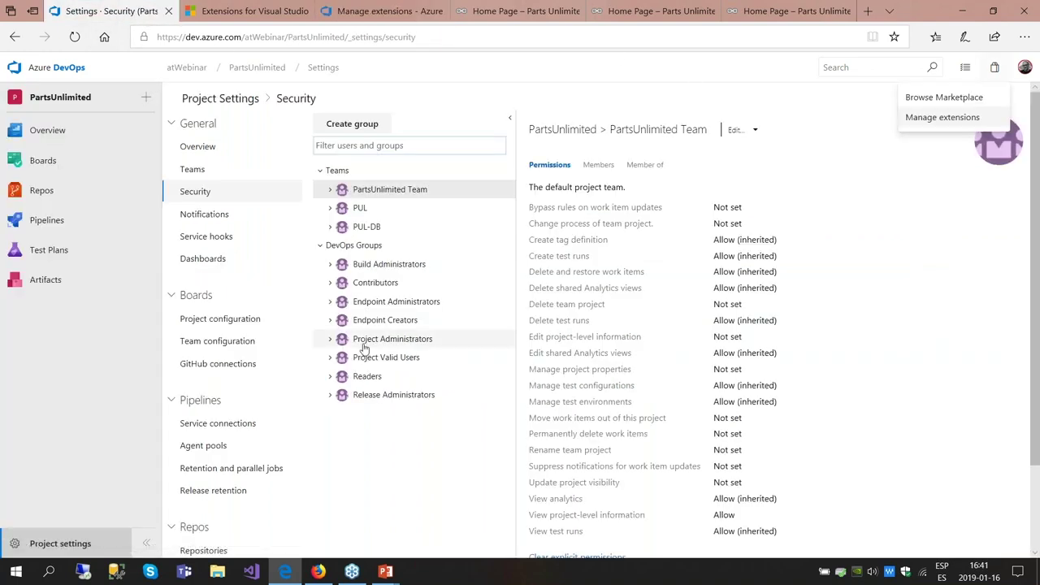
{"action": "left_click", "coordinate": [1022, 70]}
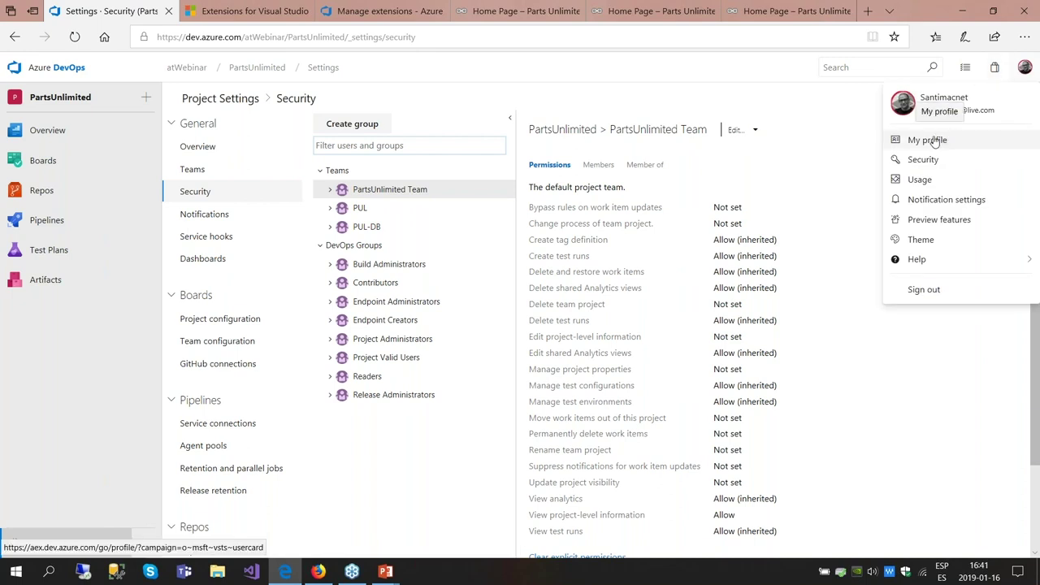
{"action": "left_click", "coordinate": [16, 543]}
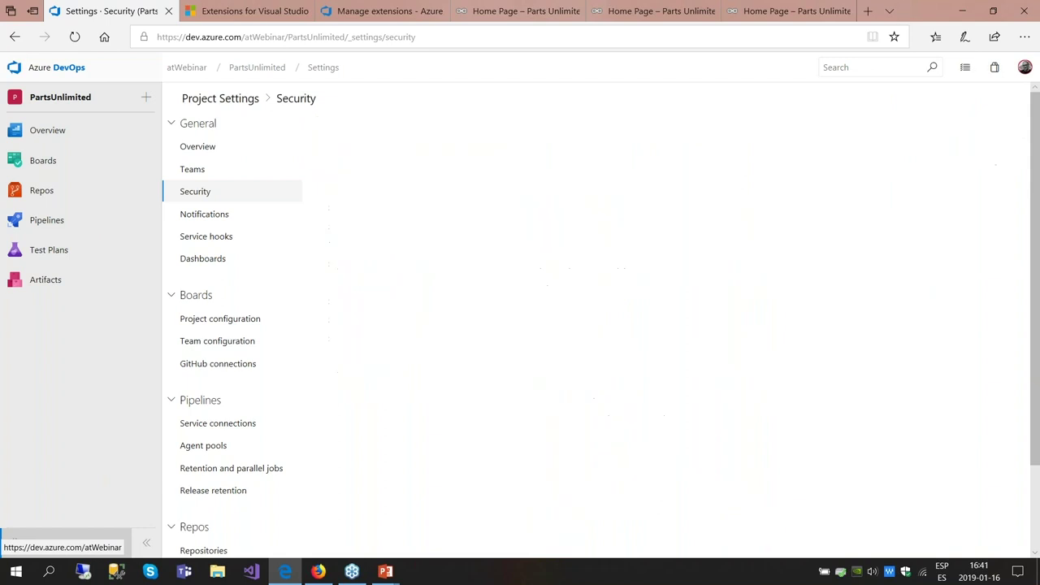
{"action": "left_click", "coordinate": [57, 70]}
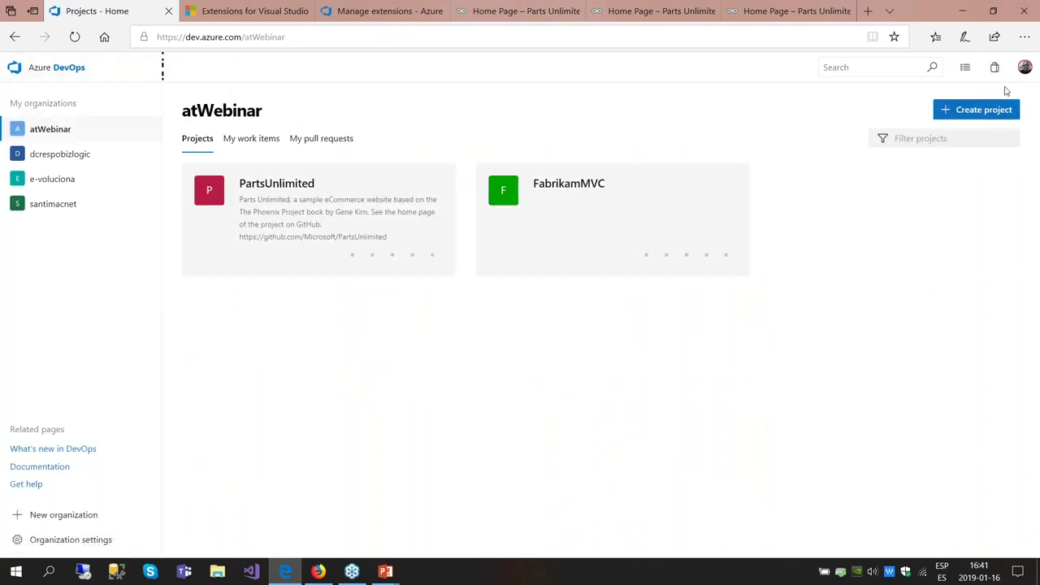
- Try to open the account's Preview features from the atWebinar project list
{"action": "left_click", "coordinate": [1023, 70]}
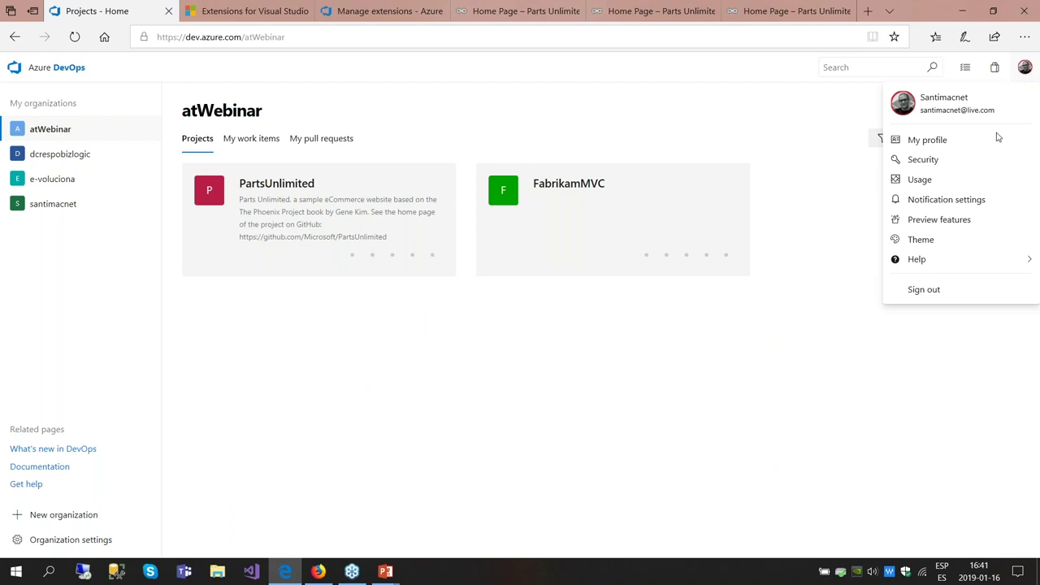
{"action": "left_click", "coordinate": [939, 219]}
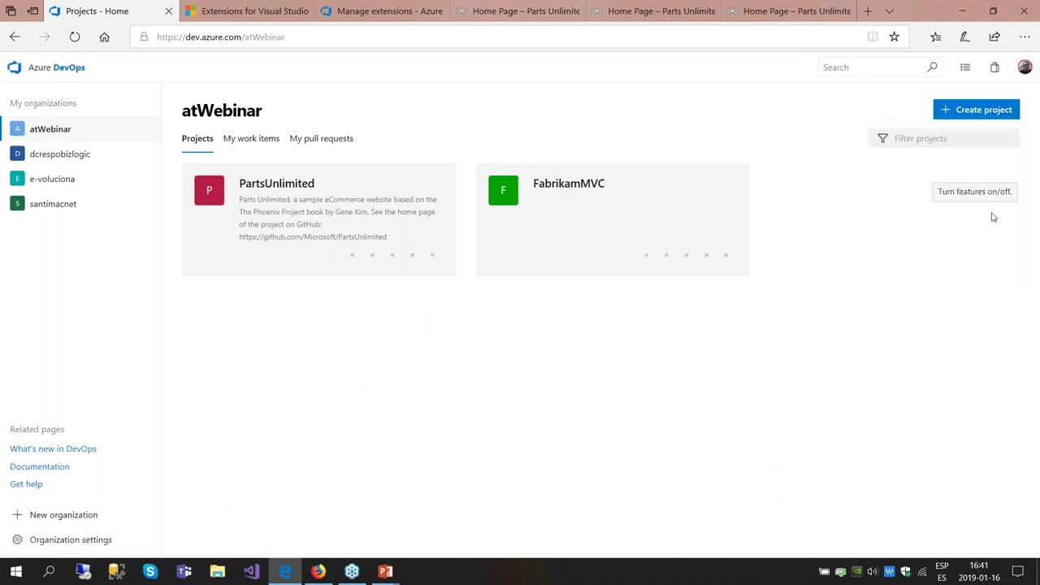
{"action": "left_click", "coordinate": [1025, 67]}
{"action": "left_click", "coordinate": [943, 218]}
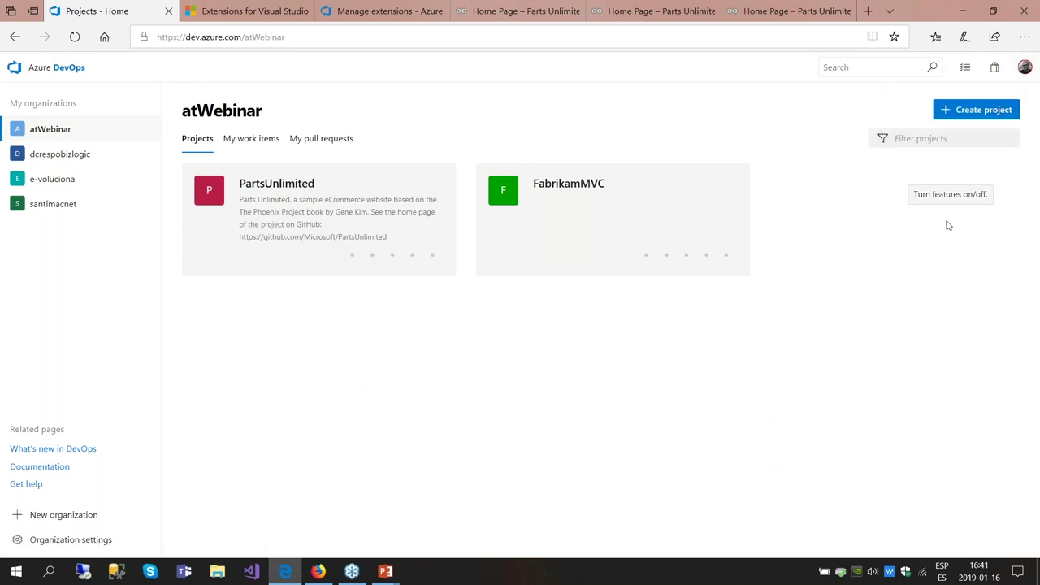
{"action": "left_click", "coordinate": [1024, 69]}
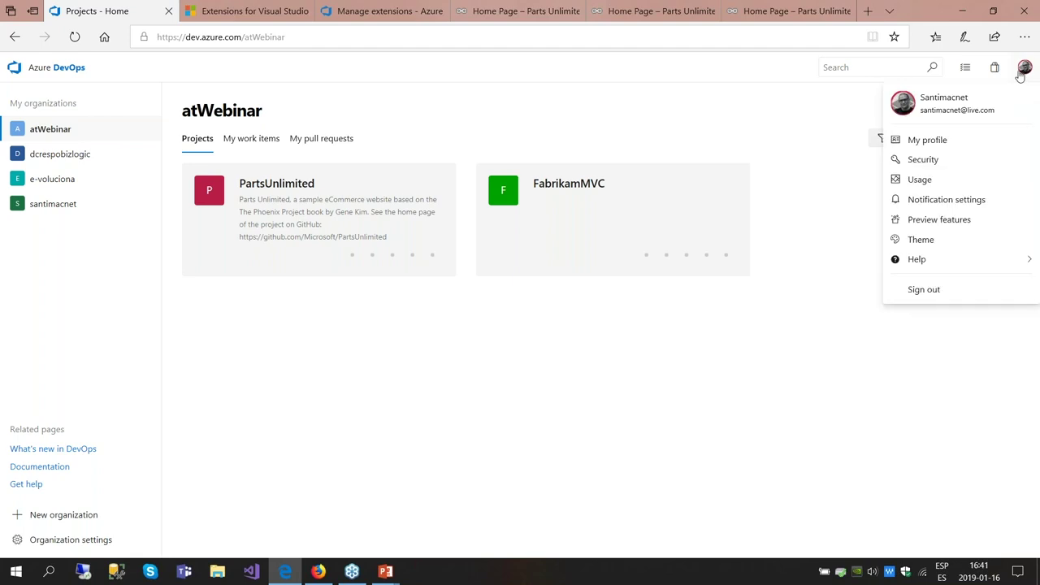
{"action": "left_click", "coordinate": [919, 219]}
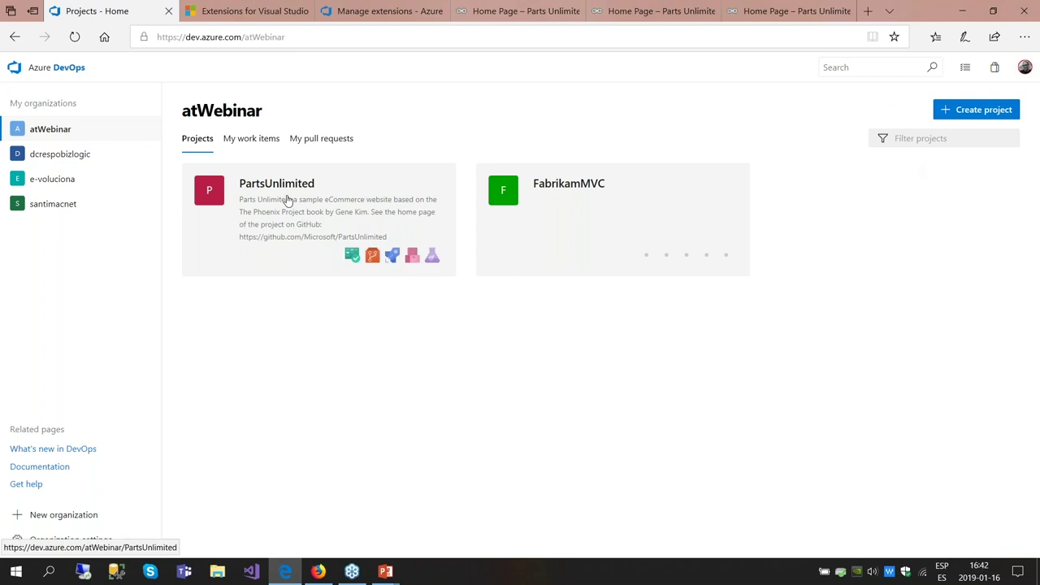
- Open the PartsUnlimited project and display the Preview features available for the signed-in account
{"action": "left_click", "coordinate": [382, 188]}
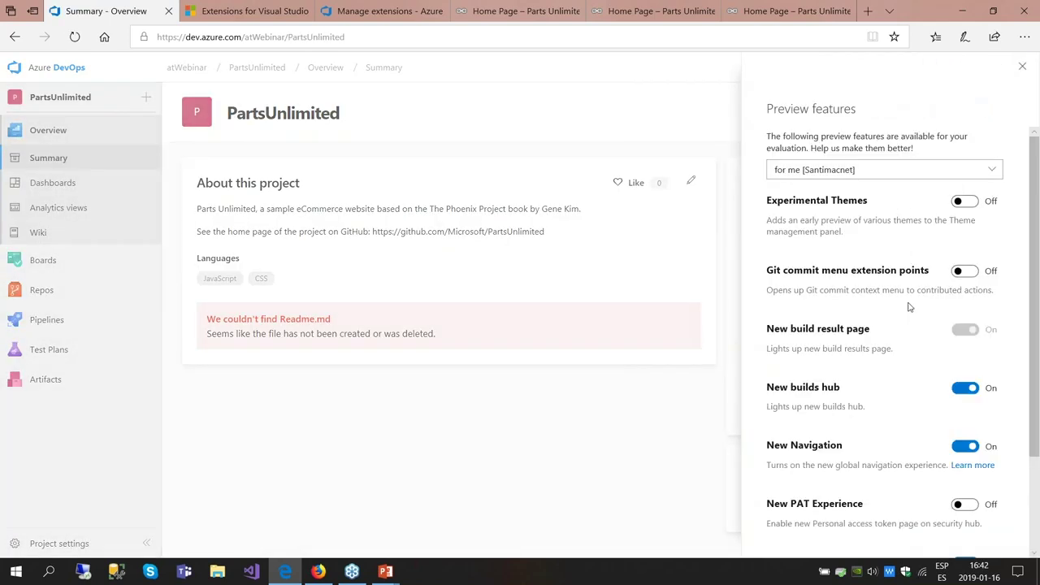
- Turn off the New Navigation and New builds hub preview features for the signed-in account and close the preview features
{"action": "scroll", "coordinate": [900, 330], "scroll_direction": "down", "scroll_amount": 2}
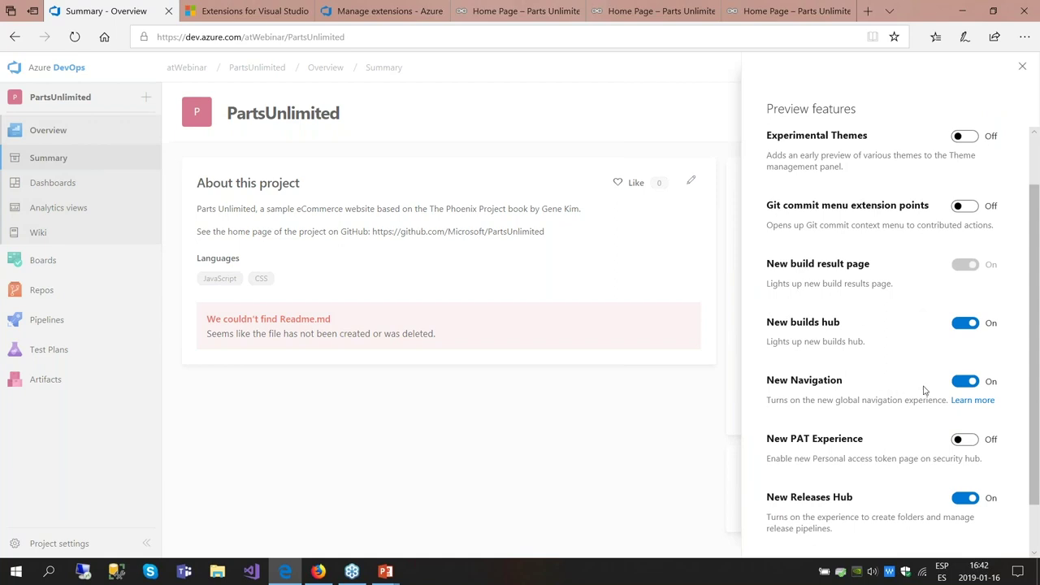
{"action": "left_click", "coordinate": [964, 382]}
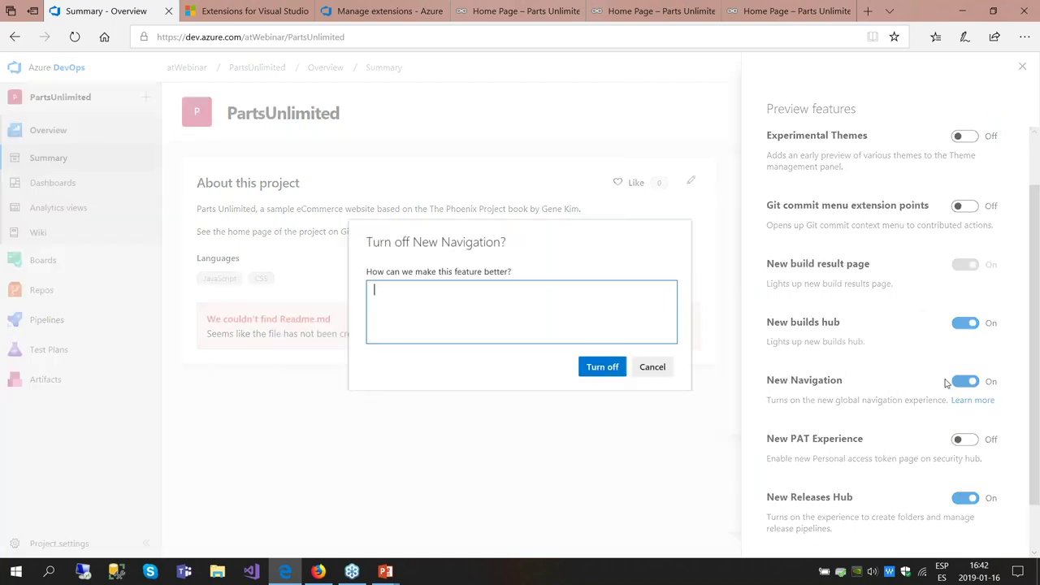
{"action": "left_click", "coordinate": [602, 367]}
{"action": "left_click", "coordinate": [960, 324]}
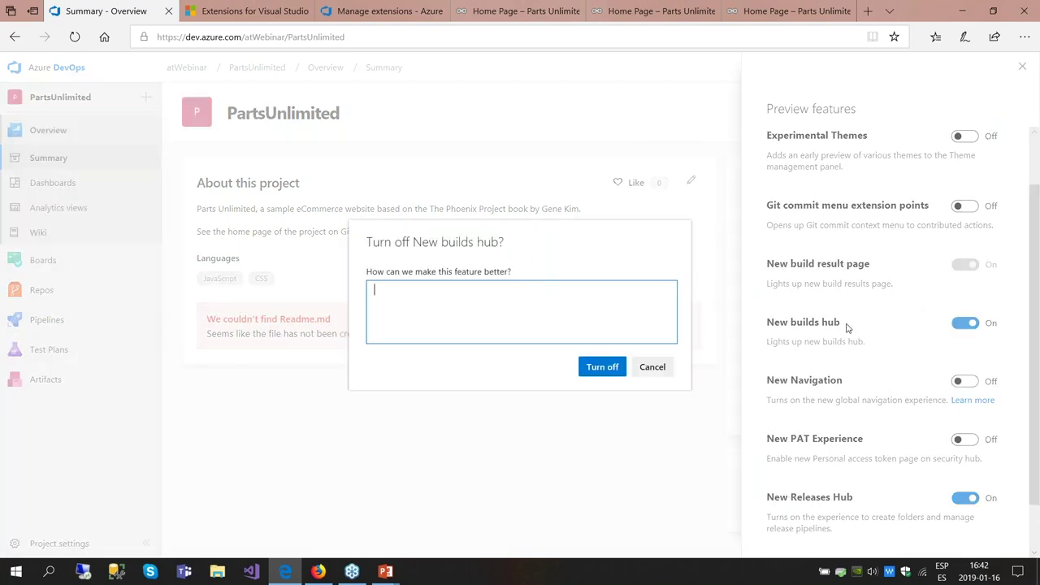
{"action": "left_click", "coordinate": [603, 367]}
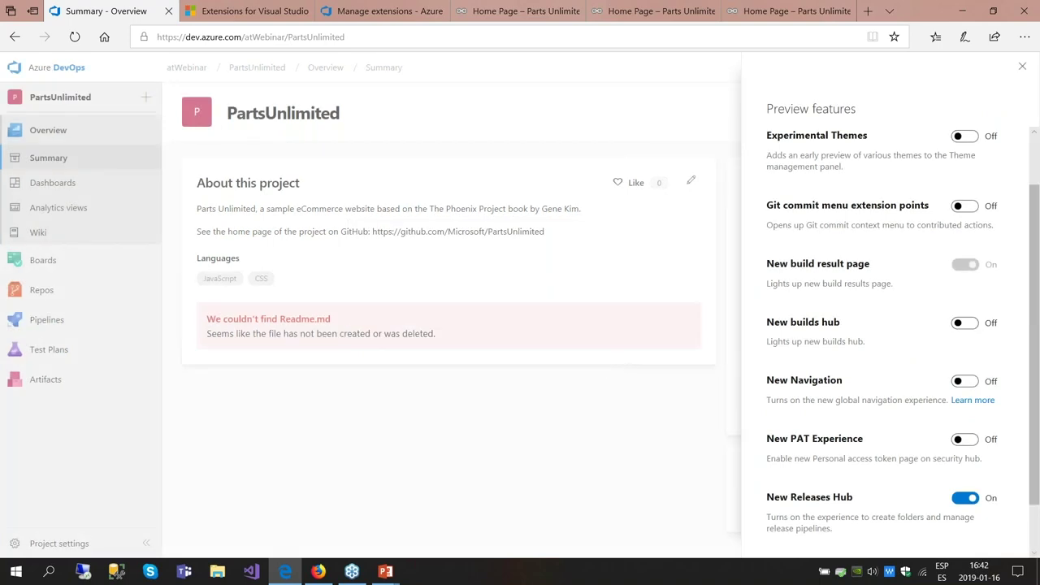
{"action": "left_click", "coordinate": [1022, 68]}
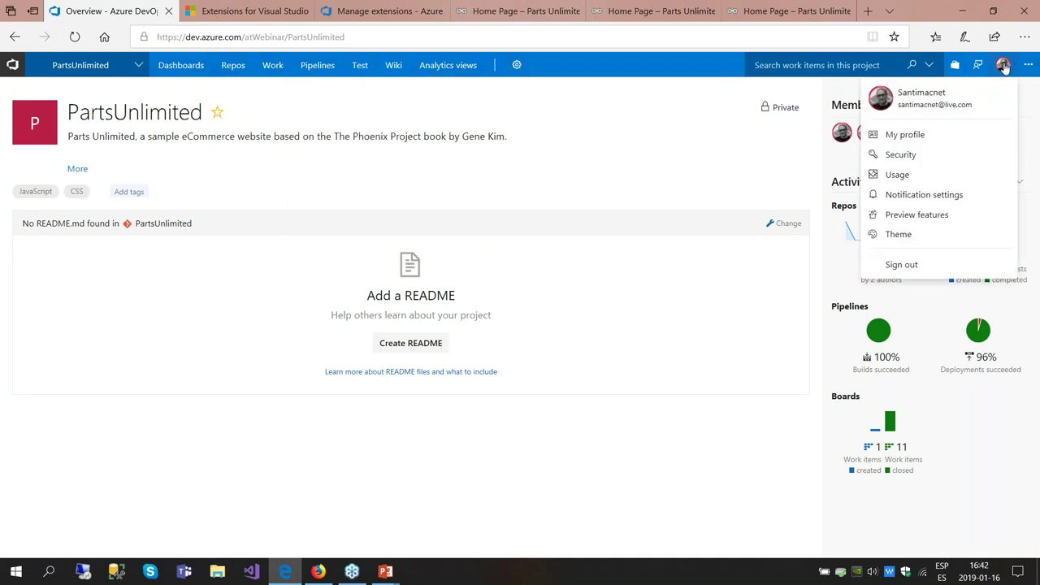
- Turn the New builds hub and New Navigation preview features back on for the signed-in account
{"action": "mouse_move", "coordinate": [1004, 65]}
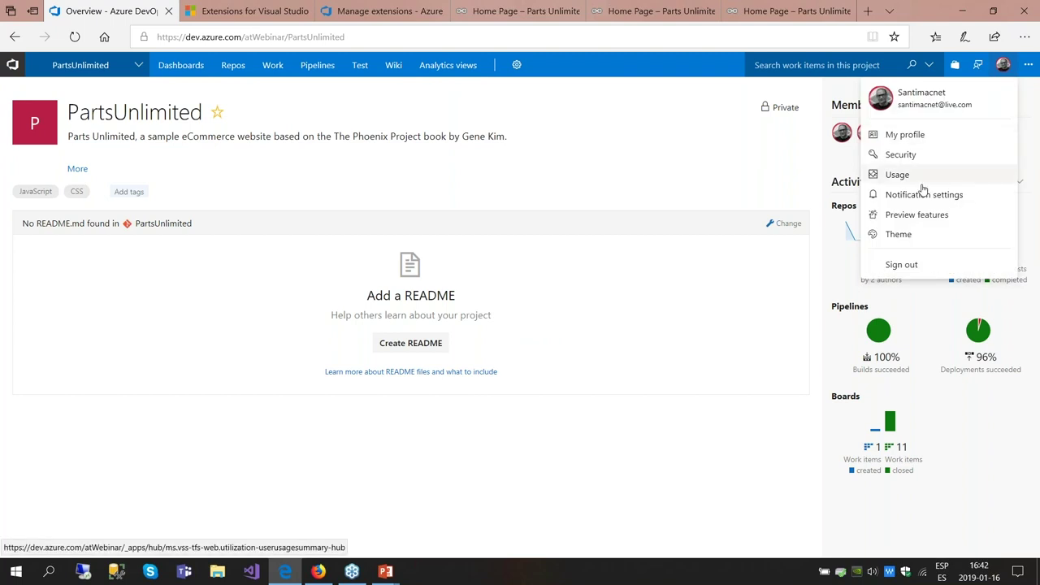
{"action": "left_click", "coordinate": [923, 214]}
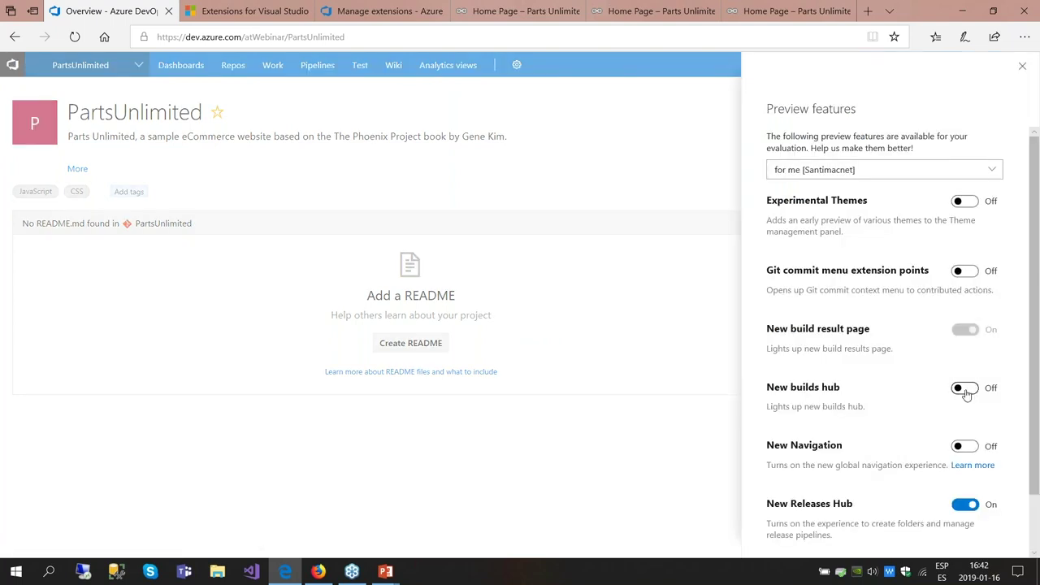
{"action": "left_click", "coordinate": [965, 450]}
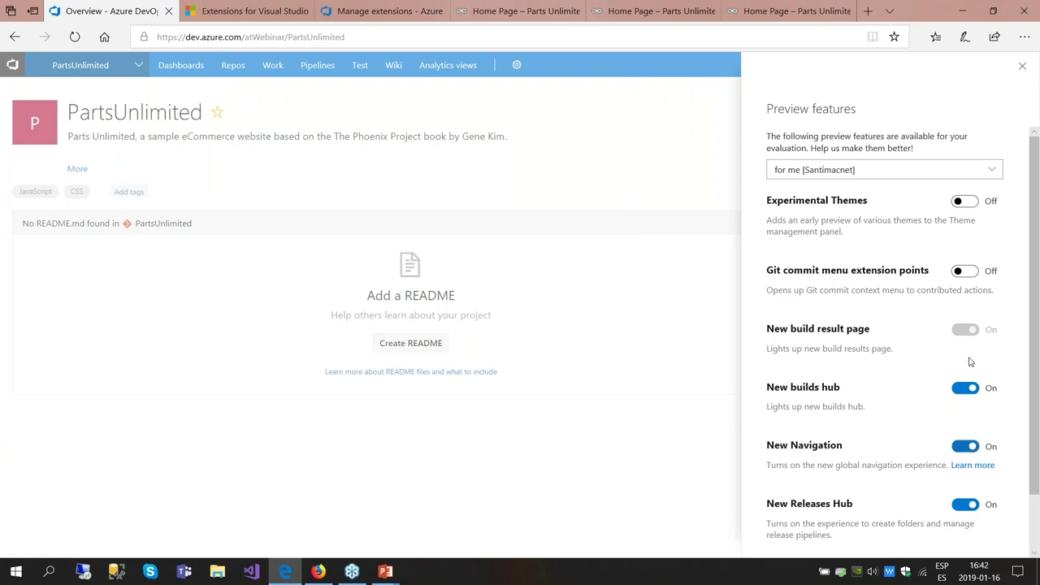
{"action": "left_click", "coordinate": [1022, 68]}
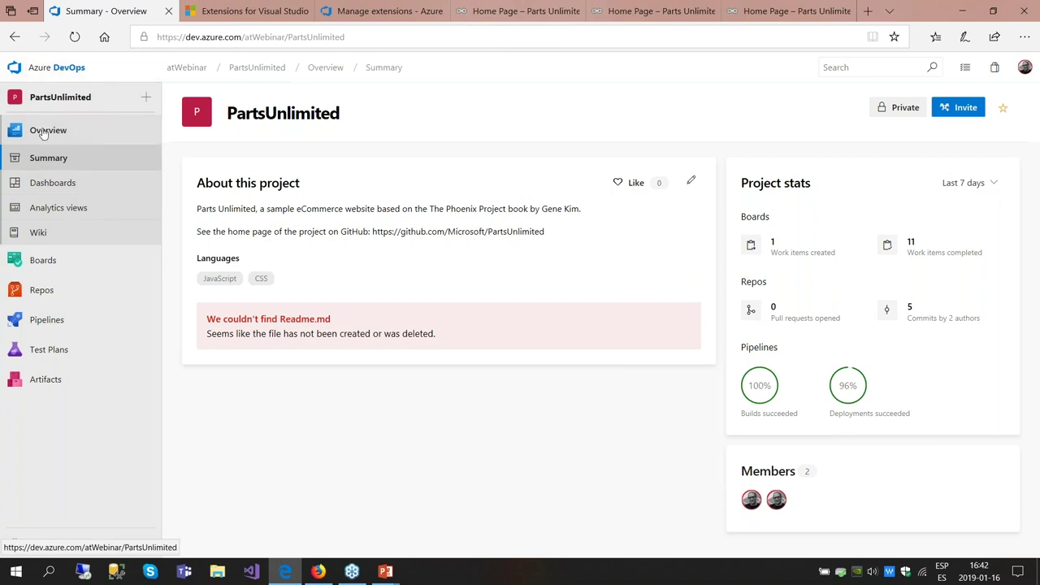
- Browse the widgets that can be added to the PartsUnlimited Team Overview dashboard and view the options for choosing or creating dashboards
{"action": "left_click", "coordinate": [54, 183]}
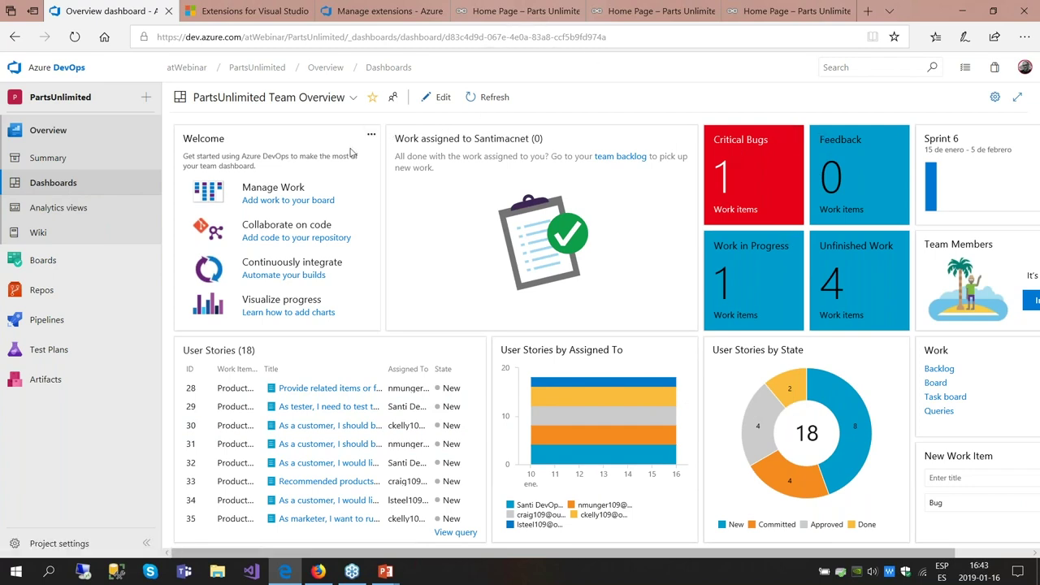
{"action": "left_click", "coordinate": [441, 97]}
{"action": "scroll", "coordinate": [957, 260], "scroll_direction": "down", "scroll_amount": 5}
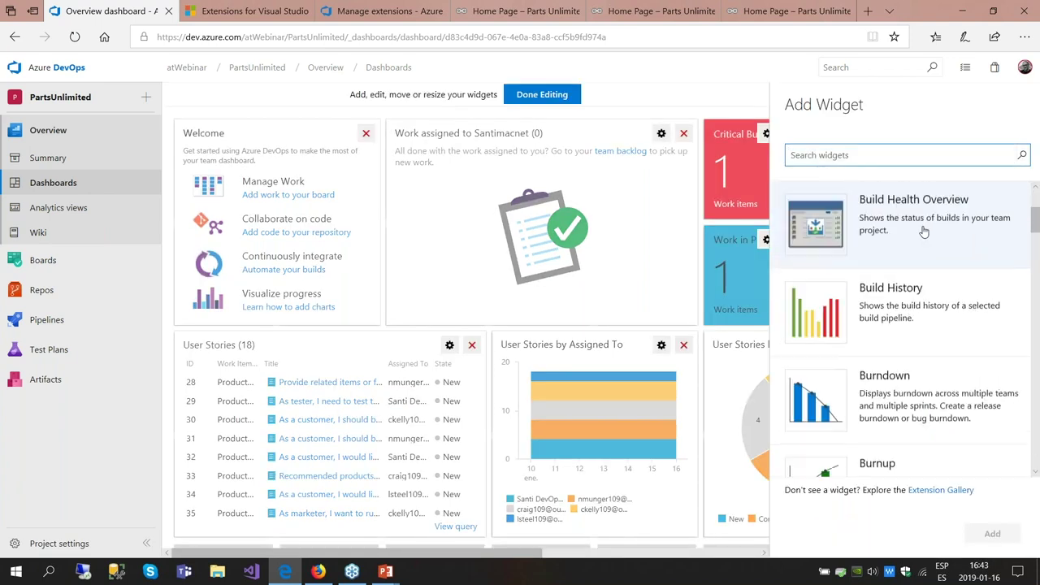
{"action": "scroll", "coordinate": [956, 260], "scroll_direction": "down", "scroll_amount": 15}
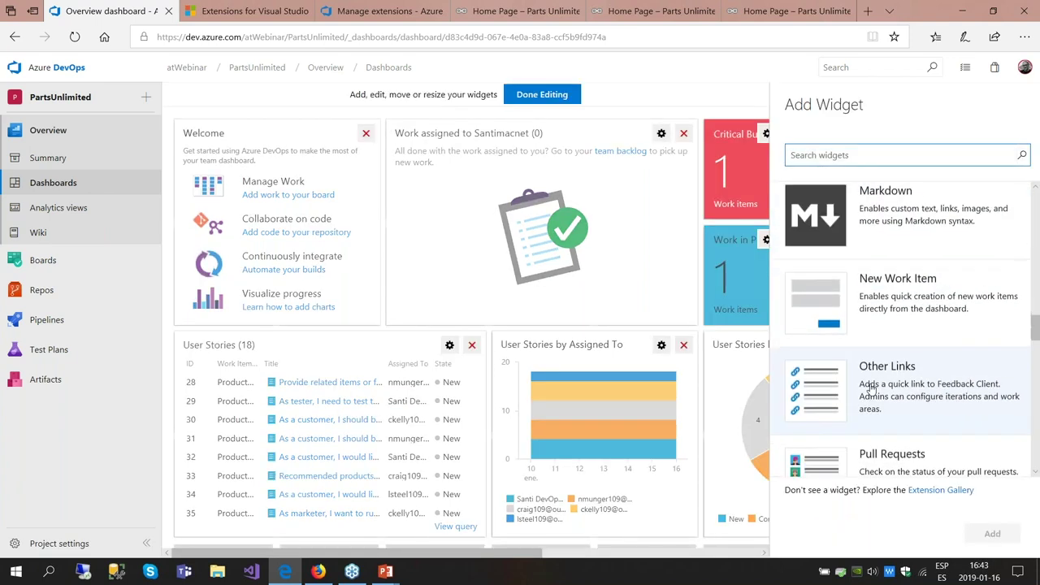
{"action": "scroll", "coordinate": [869, 374], "scroll_direction": "up", "scroll_amount": 10}
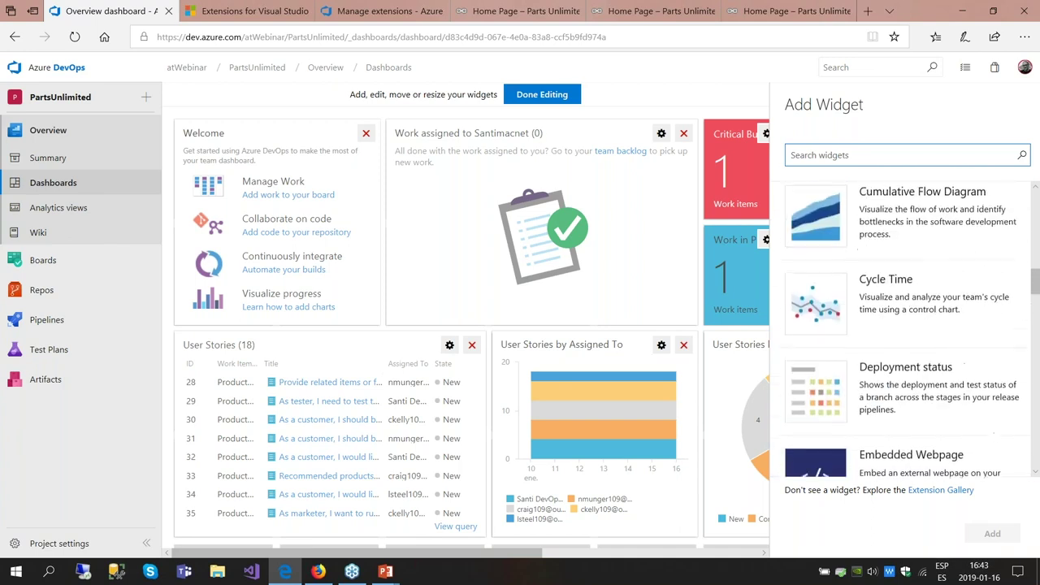
{"action": "left_click", "coordinate": [538, 94]}
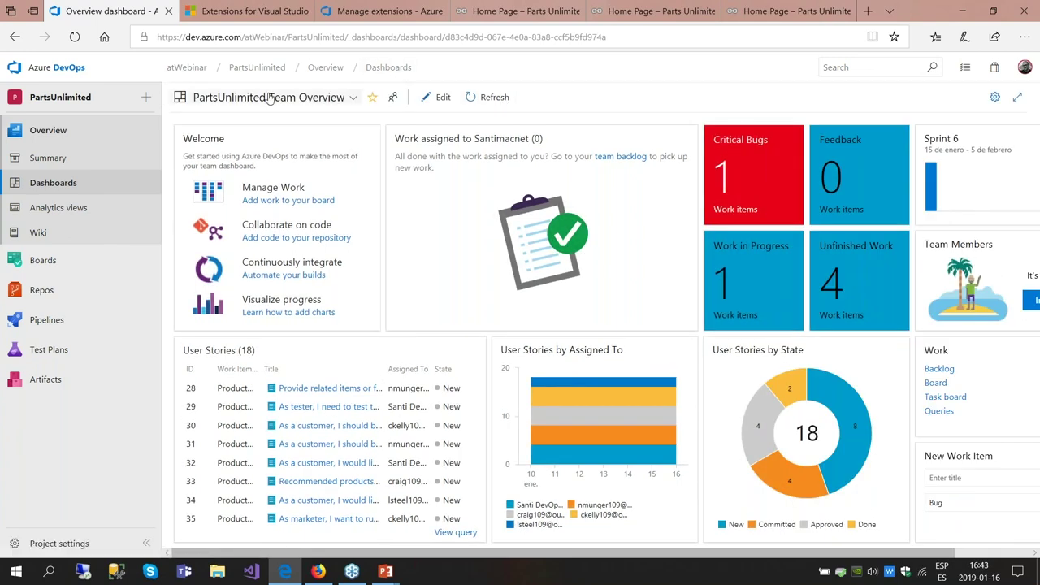
{"action": "left_click", "coordinate": [354, 98]}
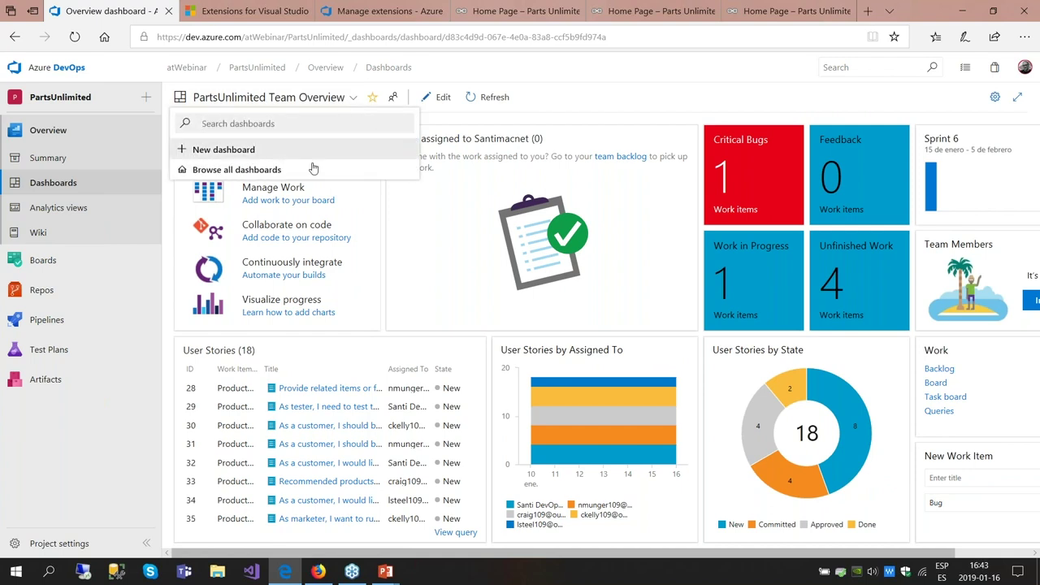
{"action": "left_click", "coordinate": [358, 100]}
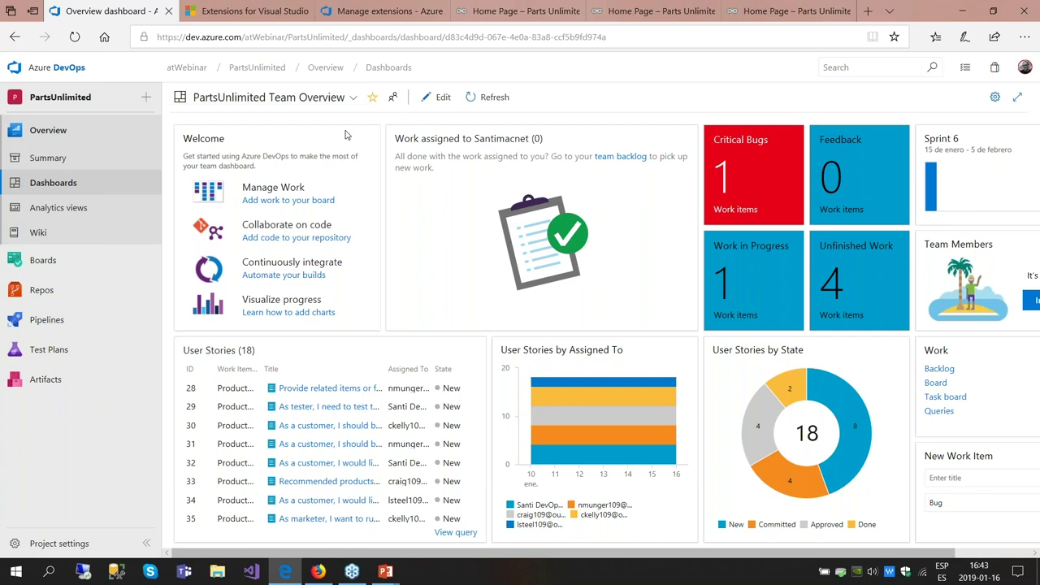
- View the project's Analytics views and Wiki pages and return to the project summary
{"action": "left_click", "coordinate": [70, 208]}
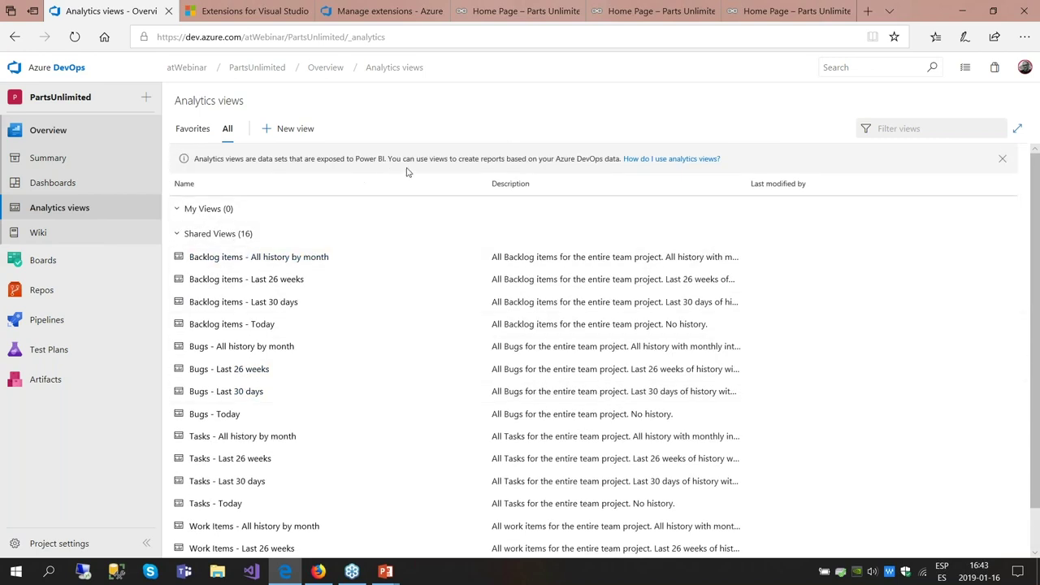
{"action": "left_click", "coordinate": [45, 236]}
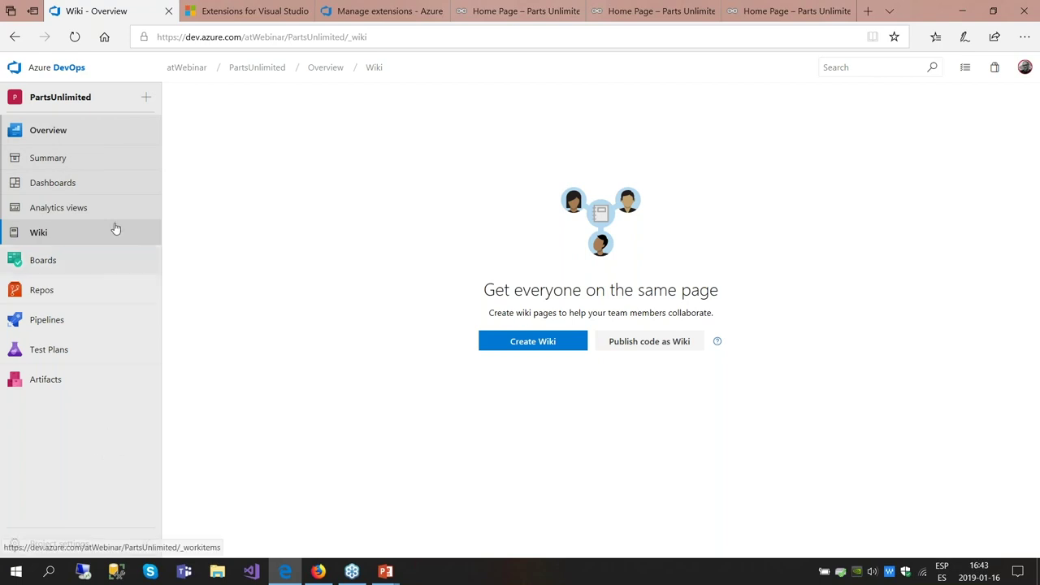
{"action": "left_click", "coordinate": [128, 128]}
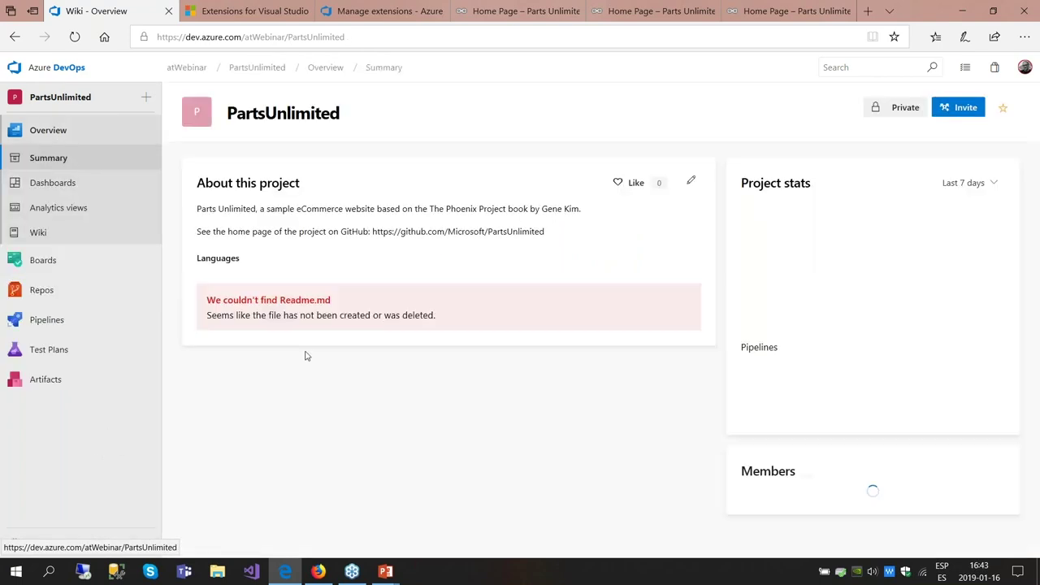
- Switch to the PowerPoint slide show and advance to the slide "Ejemplo integrando todos los elementos"
{"action": "key", "text": "alt+Tab"}
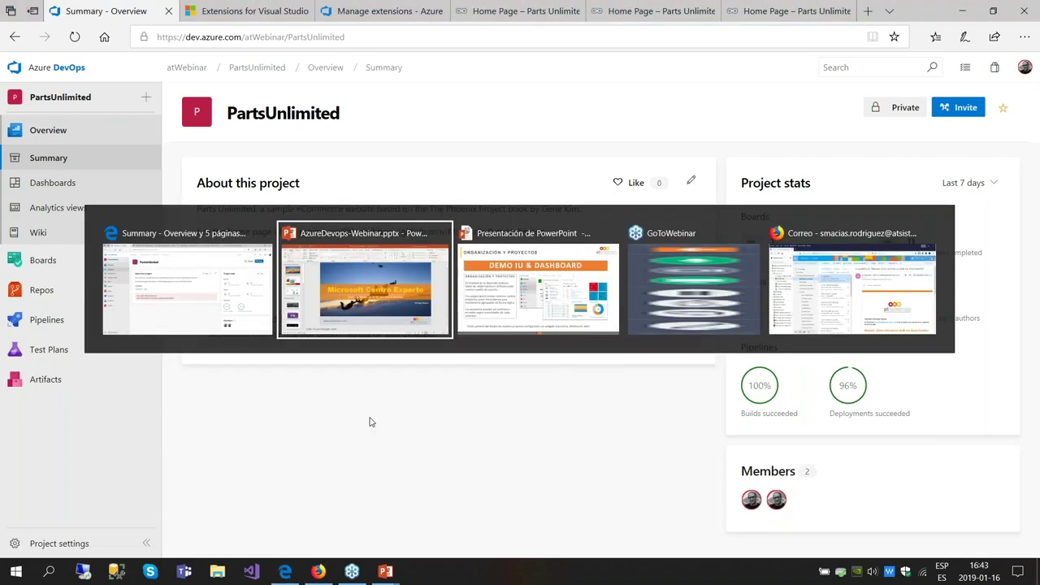
{"action": "key", "text": "alt+Tab"}
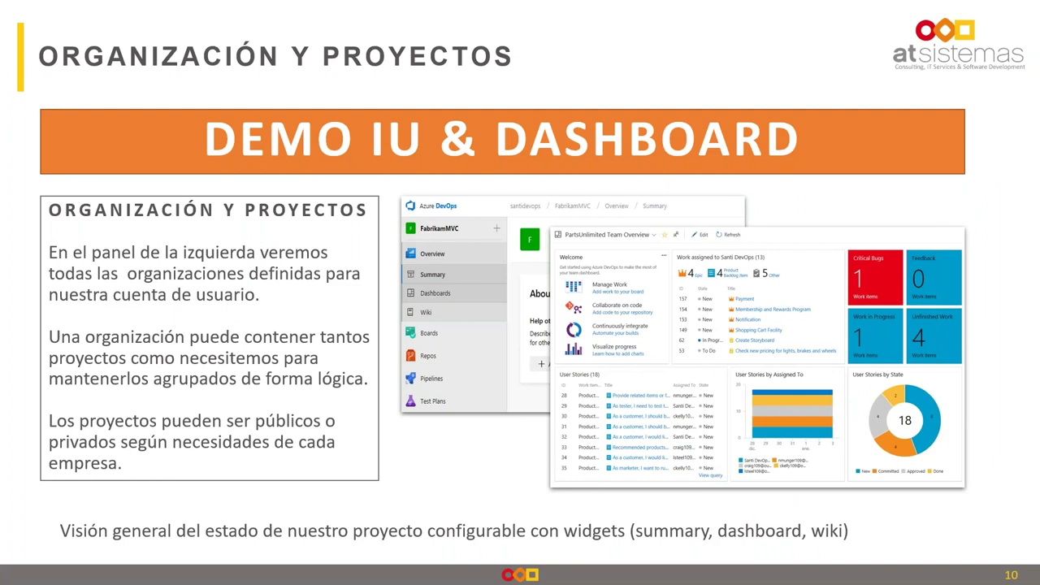
{"action": "key", "text": "Right"}
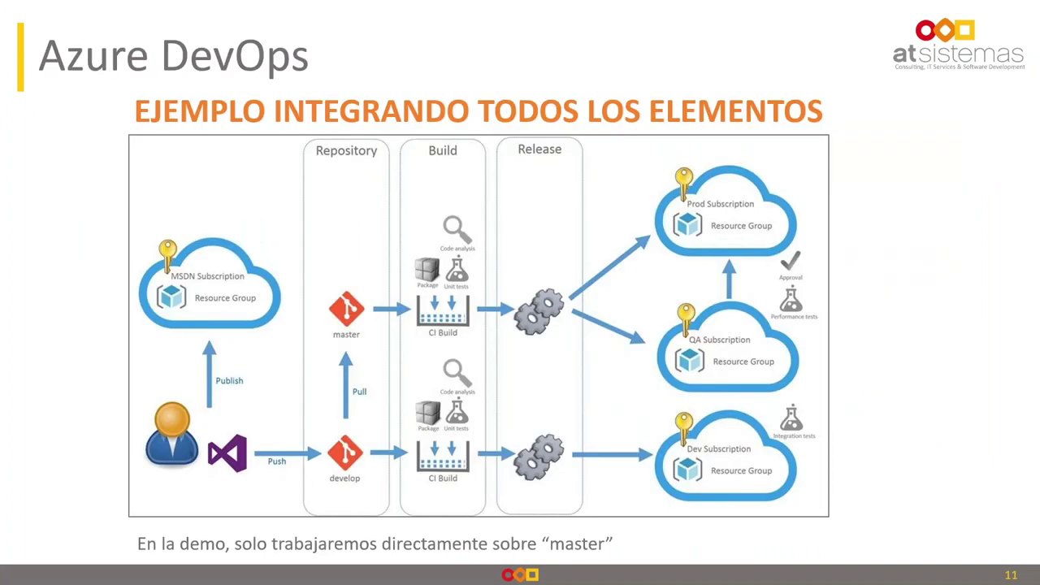
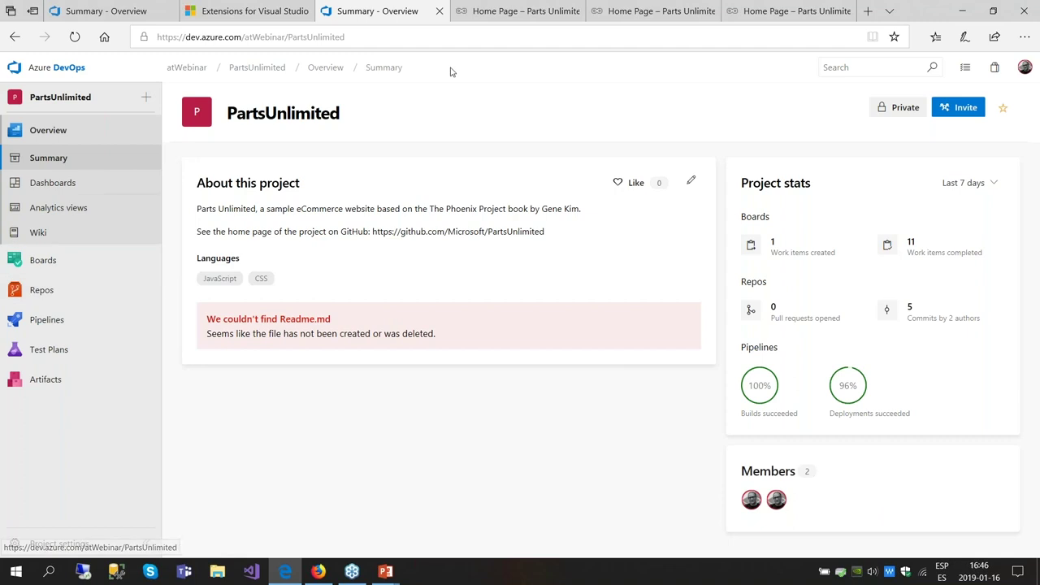
- View the Parts Unlimited dev website's 99% Christmas discount banner and highlight its percentage figure
{"action": "left_click", "coordinate": [501, 12]}
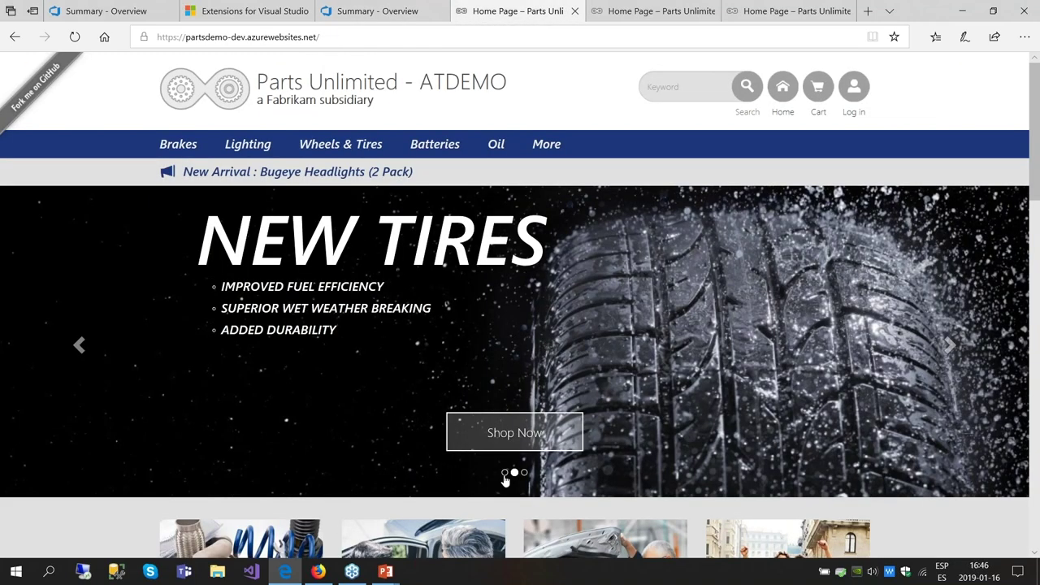
{"action": "left_click", "coordinate": [505, 474]}
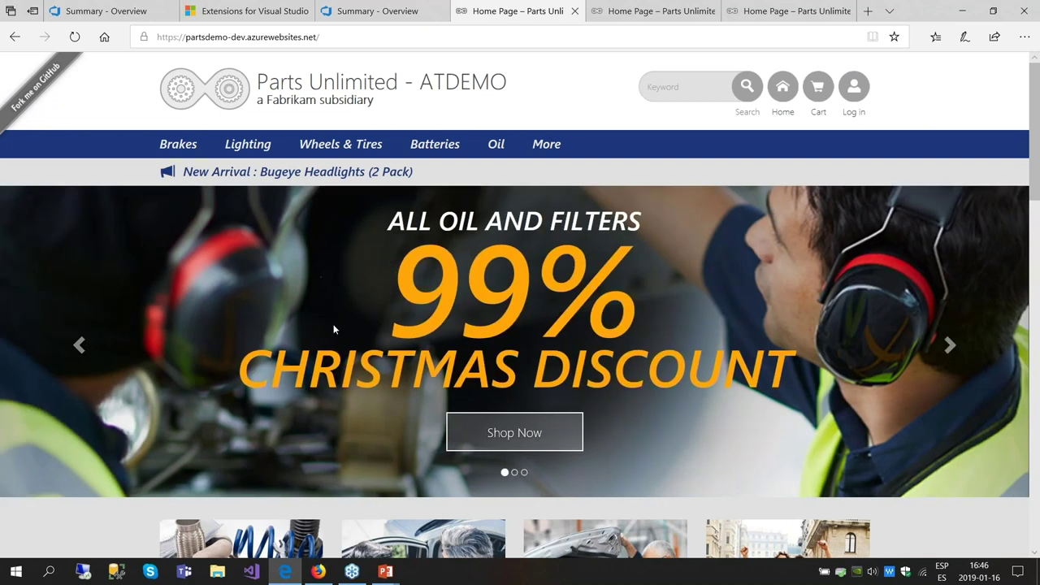
{"action": "left_click_drag", "start_coordinate": [396, 277], "coordinate": [568, 266]}
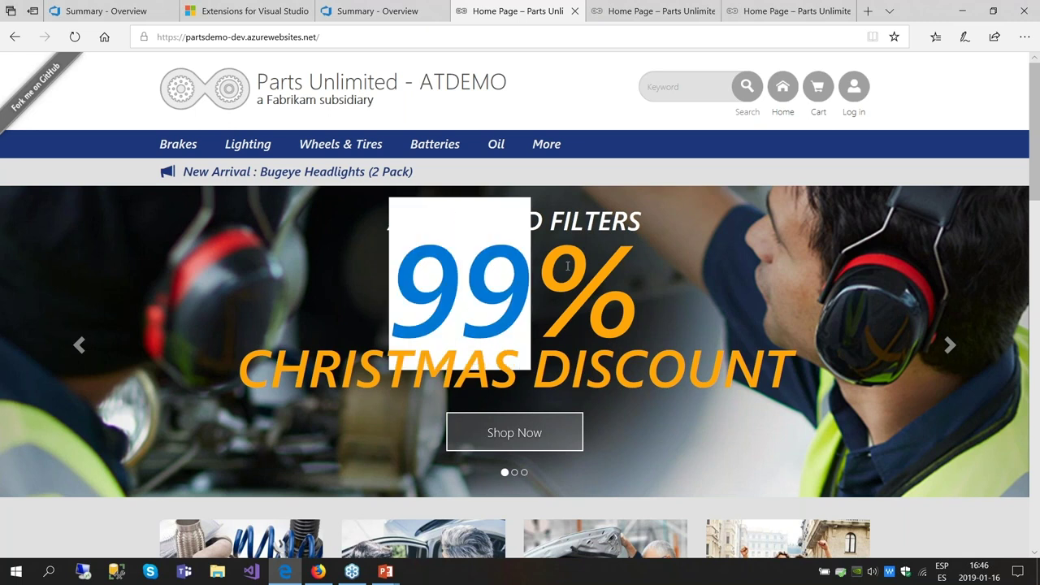
{"action": "left_click", "coordinate": [472, 304]}
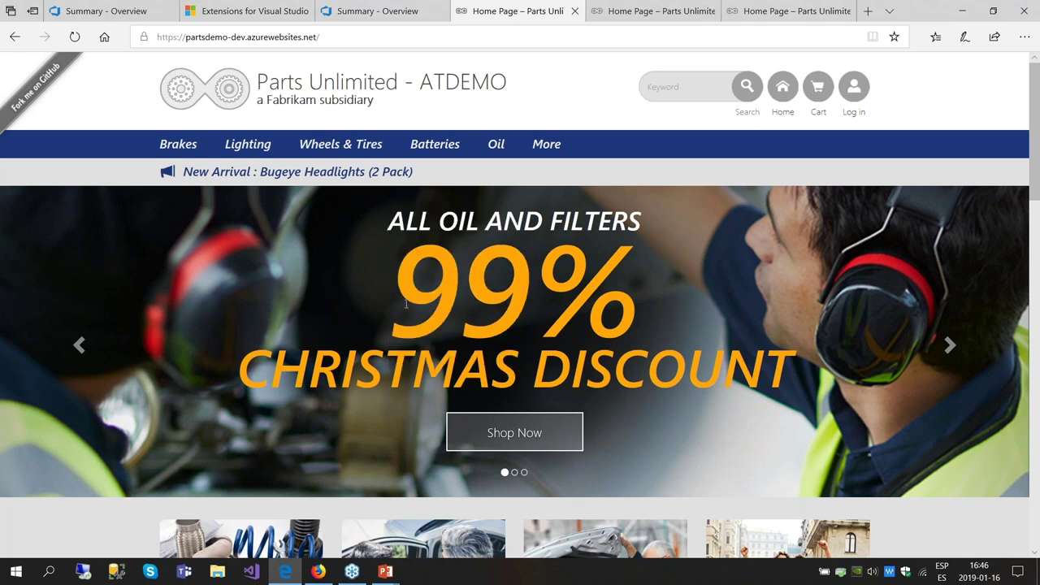
{"action": "left_click_drag", "start_coordinate": [389, 301], "coordinate": [526, 292]}
{"action": "left_click", "coordinate": [527, 293]}
{"action": "key", "text": "alt+Tab"}
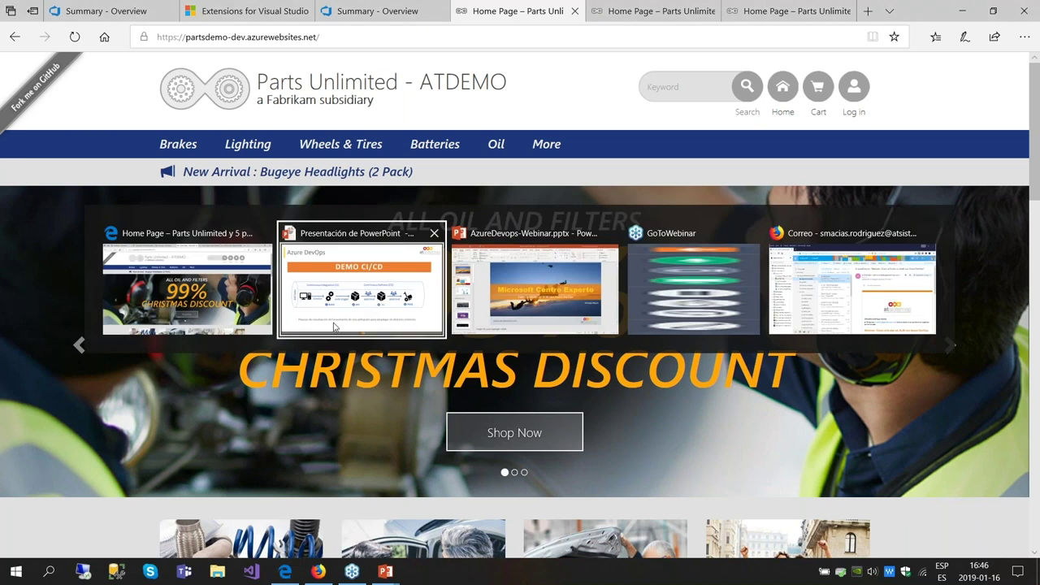
{"action": "key", "text": "alt+Tab"}
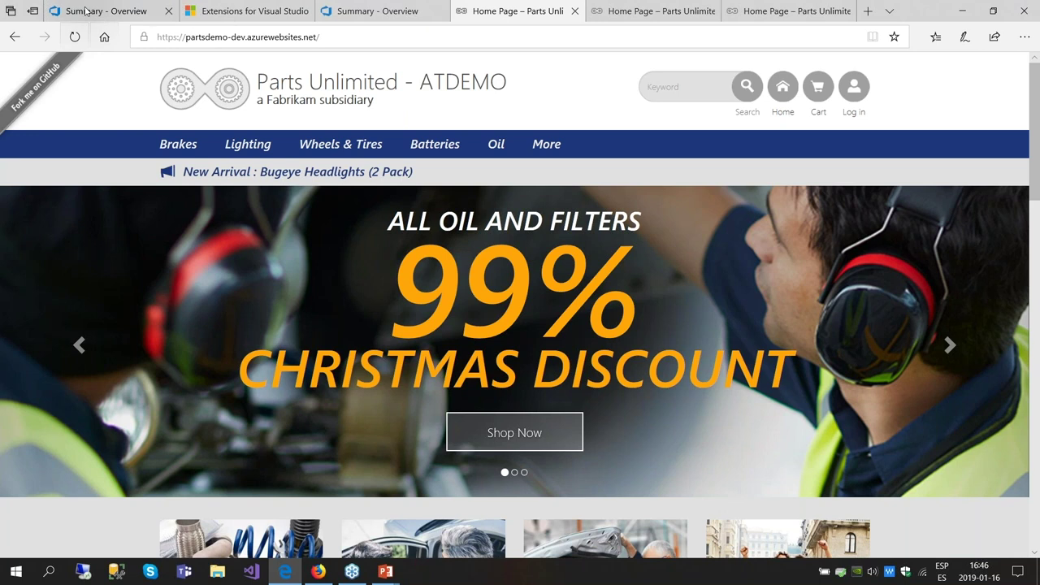
- Return to the PartsUnlimited project in Azure DevOps and open the Work Items list under Boards
{"action": "left_click", "coordinate": [85, 12]}
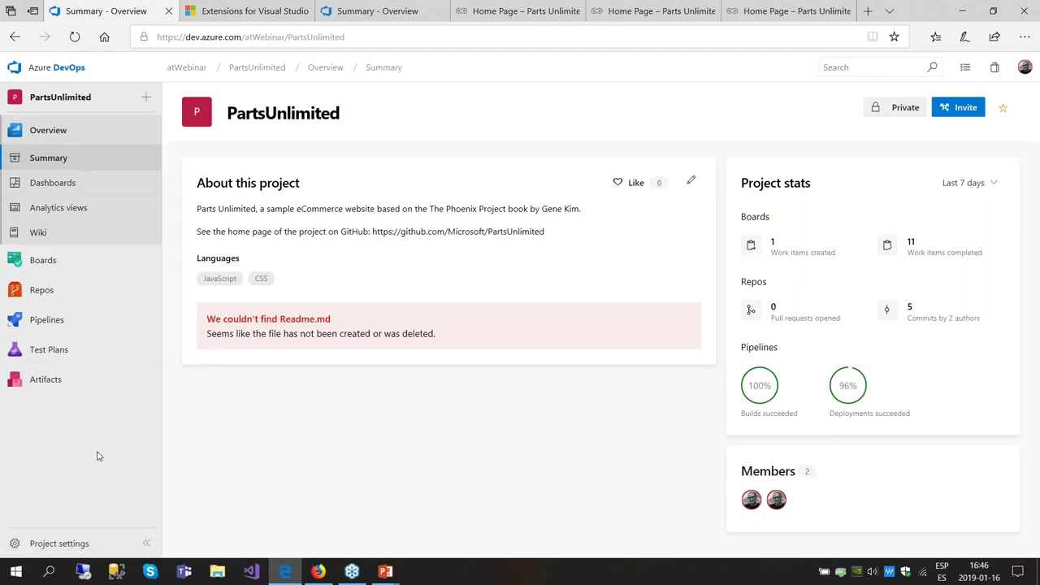
{"action": "mouse_move", "coordinate": [49, 295]}
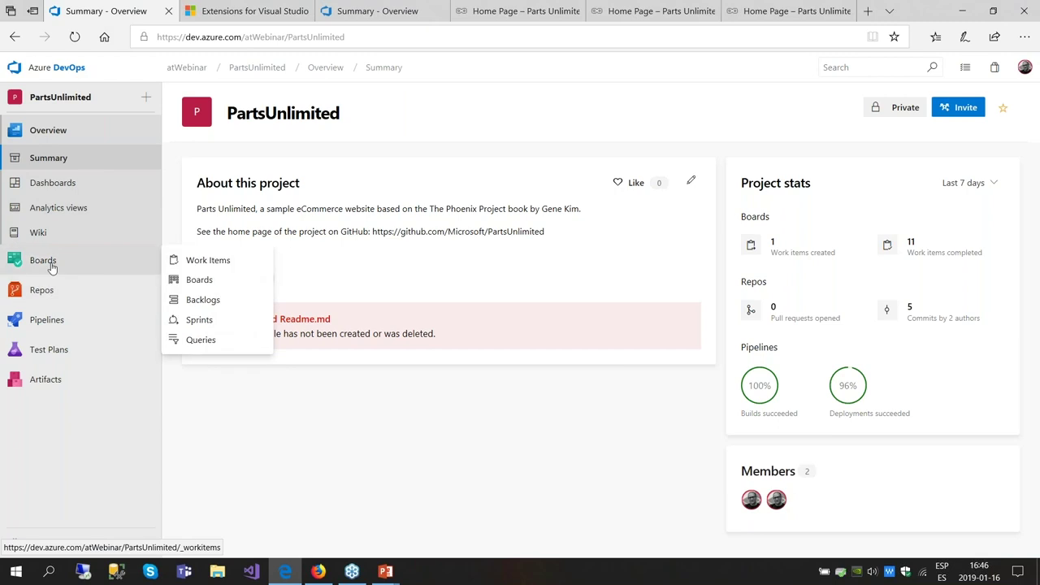
{"action": "left_click", "coordinate": [50, 262]}
{"action": "left_click", "coordinate": [112, 187]}
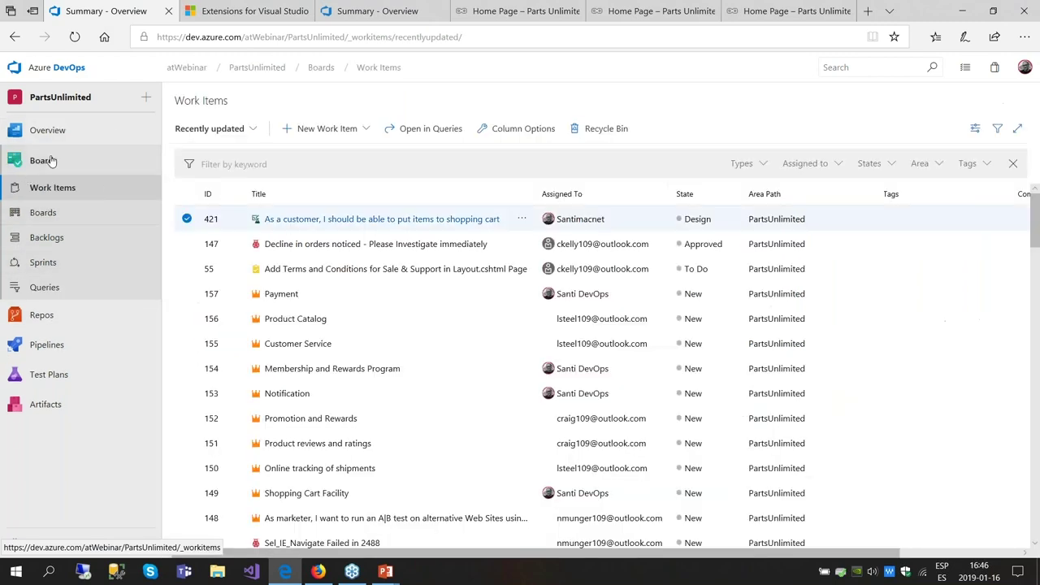
- Create a new Bug work item titled "Corregir bug 99% en home" and save it with the default state and area
{"action": "left_click", "coordinate": [147, 97]}
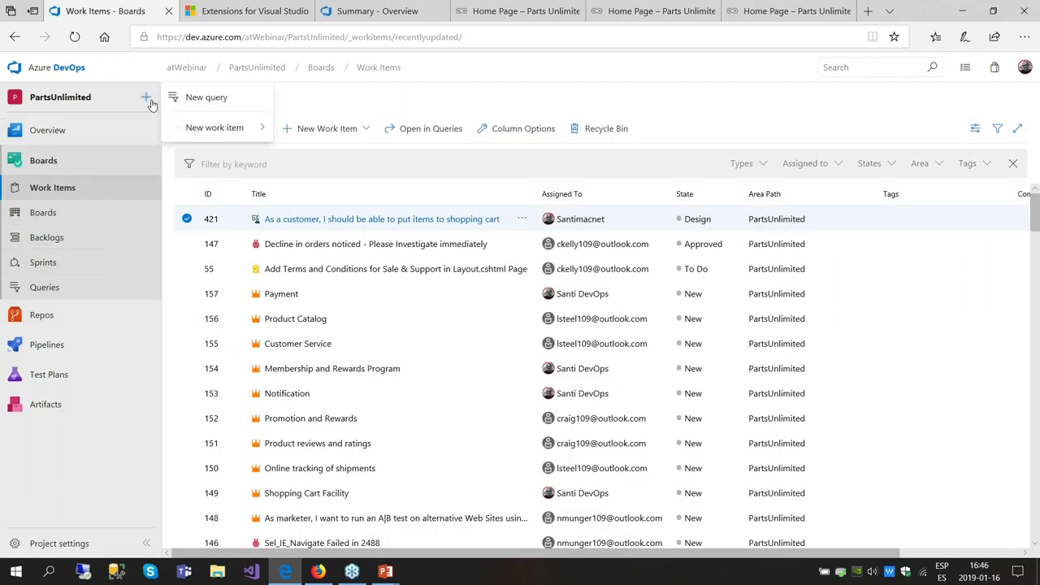
{"action": "left_click", "coordinate": [236, 127]}
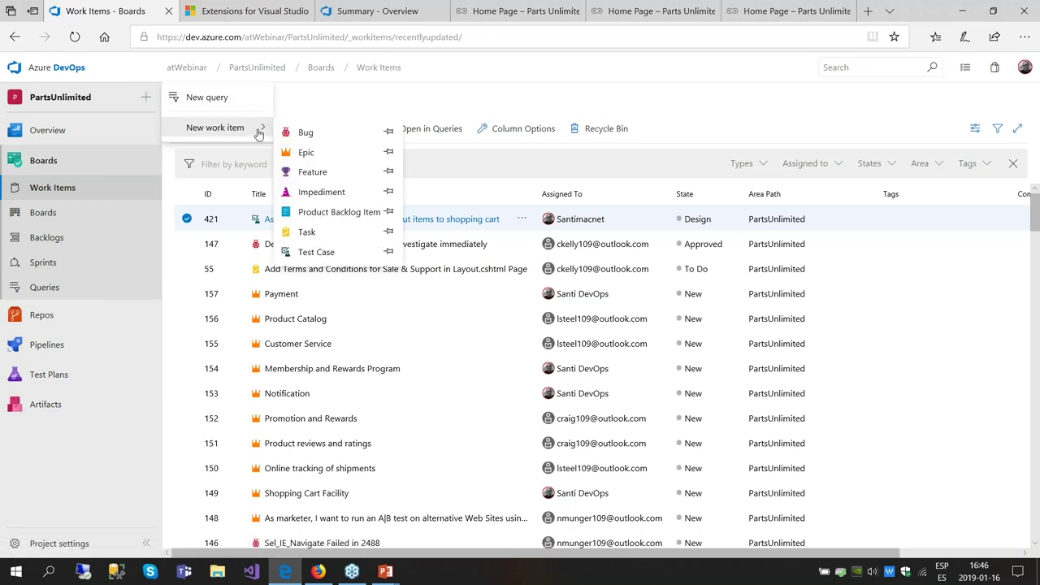
{"action": "left_click", "coordinate": [339, 139]}
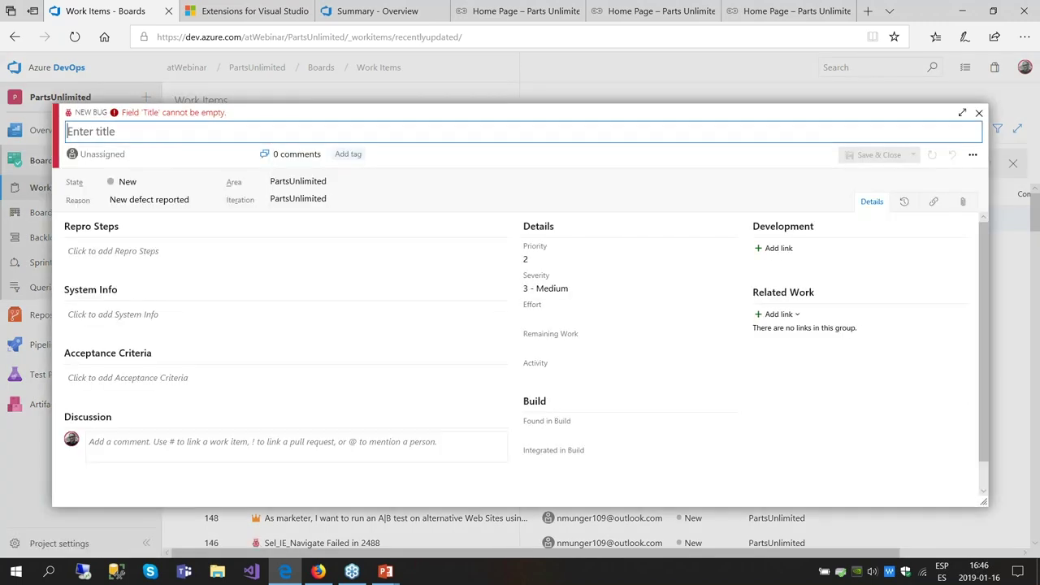
{"action": "type", "text": "Corregi"}
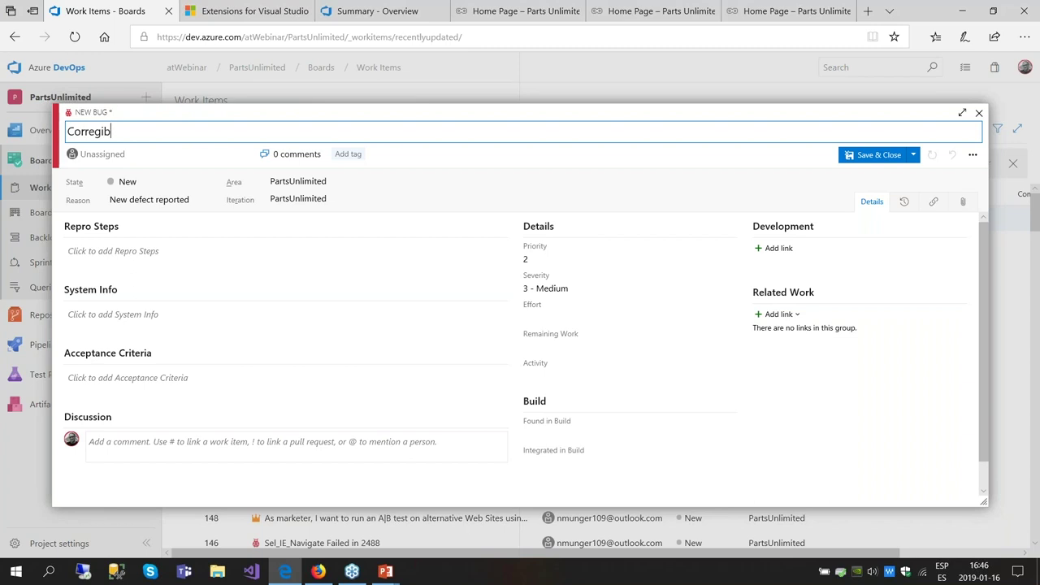
{"action": "type", "text": "r bug 99% en home"}
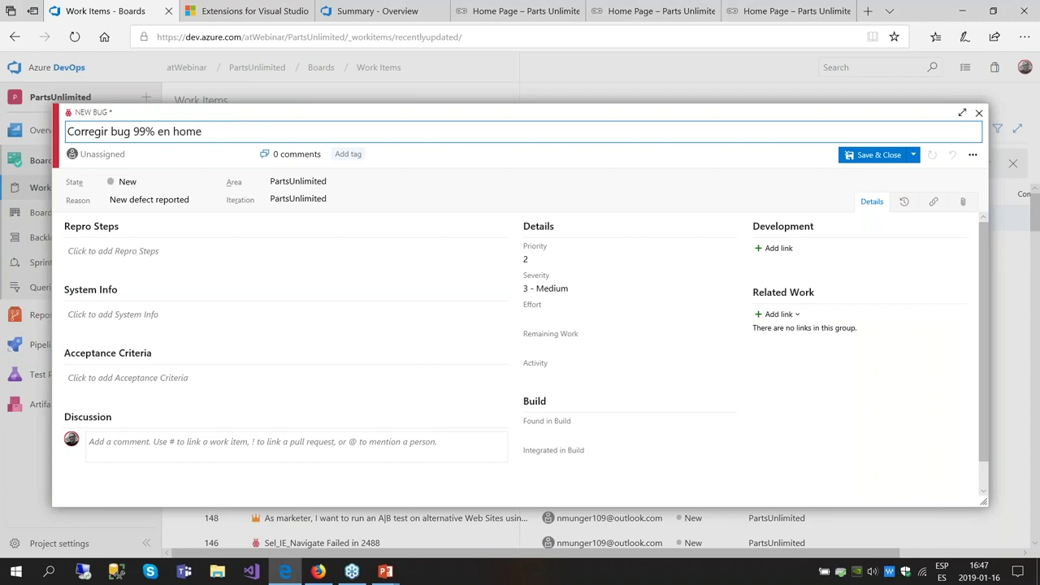
{"action": "left_click", "coordinate": [161, 181]}
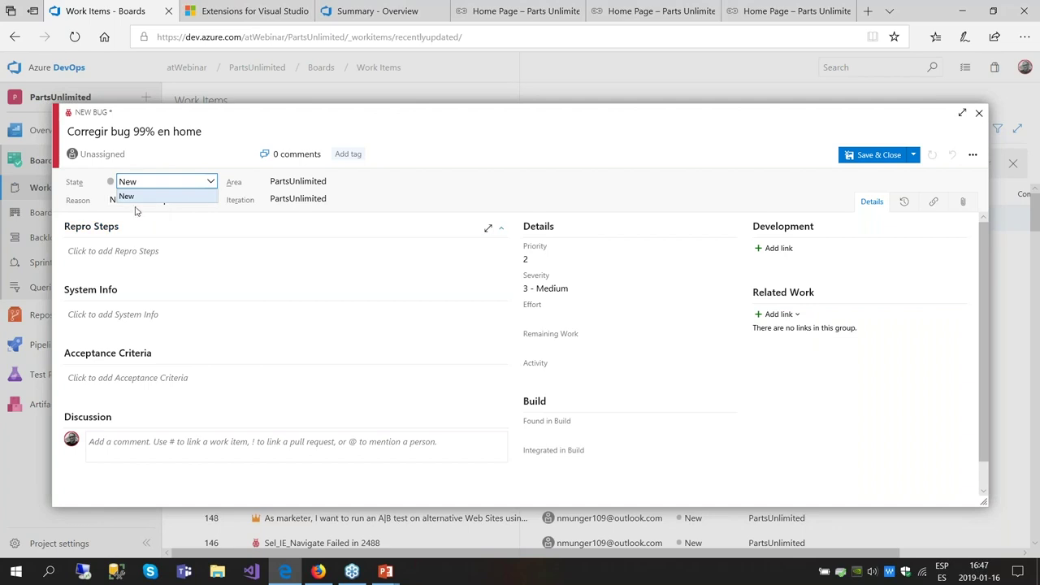
{"action": "key", "text": "Tab"}
{"action": "key", "text": "Tab"}
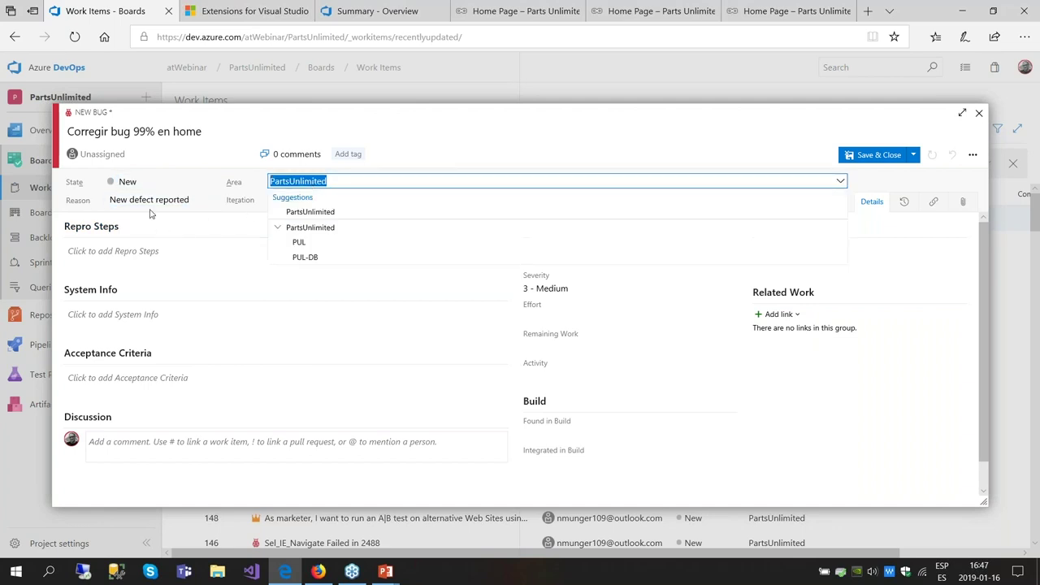
{"action": "left_click", "coordinate": [867, 155]}
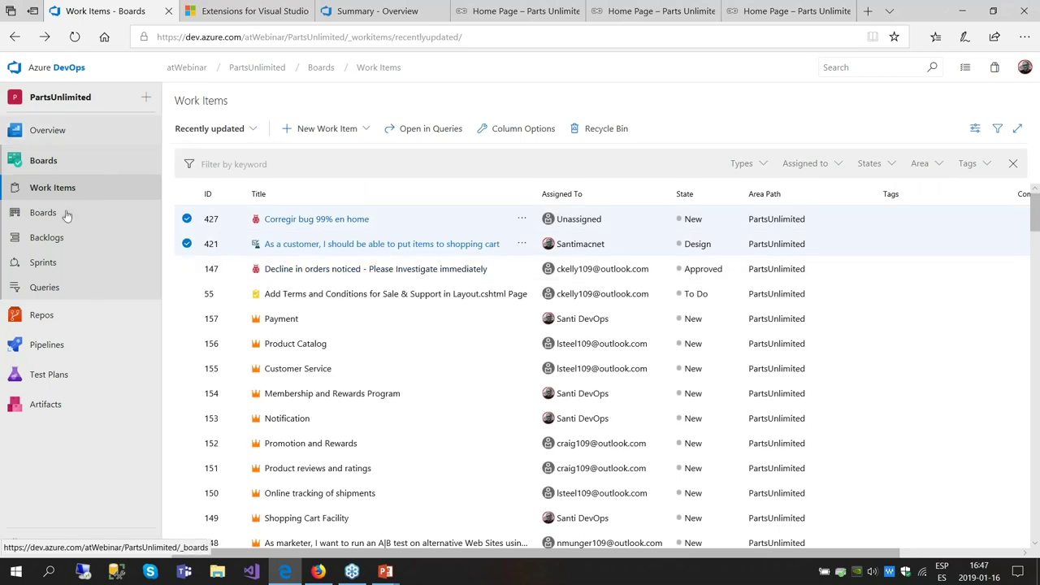
- On the team's Kanban board, move the "Corregir bug 99% en home" card from New to Doing under Develop & Test and assign it to the project member
{"action": "left_click", "coordinate": [54, 212]}
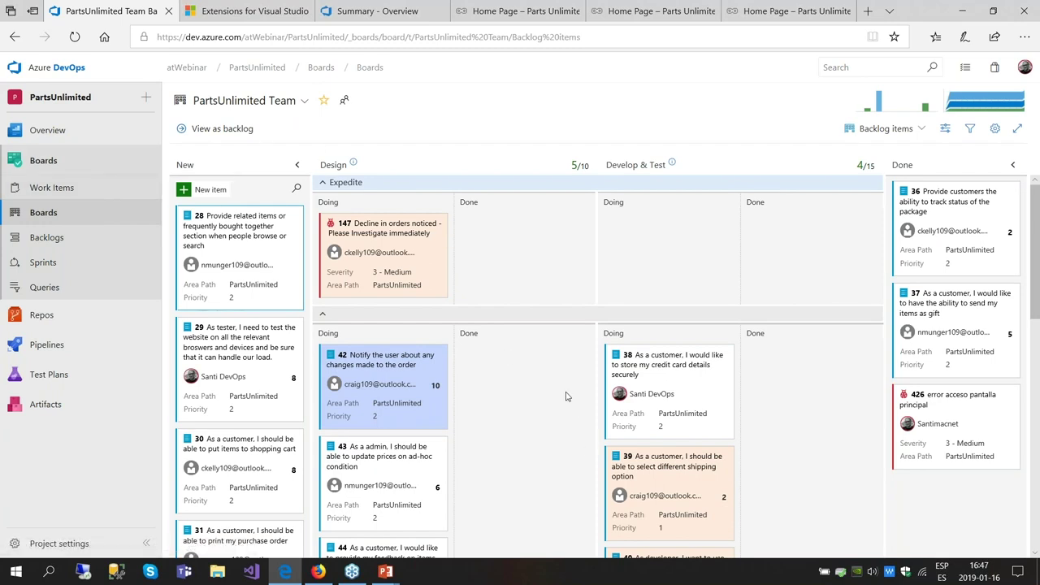
{"action": "scroll", "coordinate": [566, 397], "scroll_direction": "down", "scroll_amount": 8}
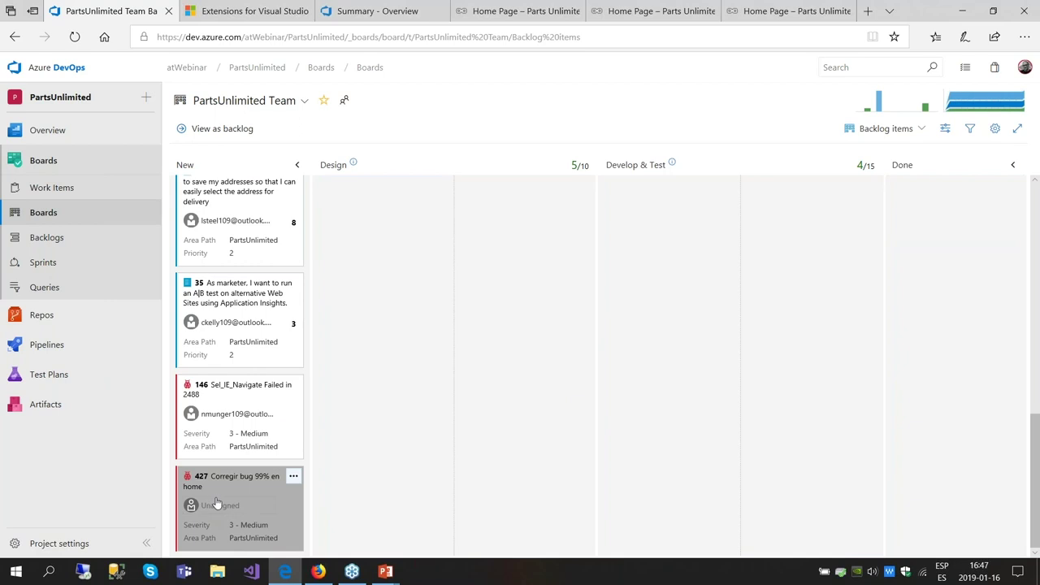
{"action": "left_click_drag", "start_coordinate": [215, 503], "coordinate": [655, 265]}
{"action": "left_click_drag", "start_coordinate": [692, 381], "coordinate": [699, 376]}
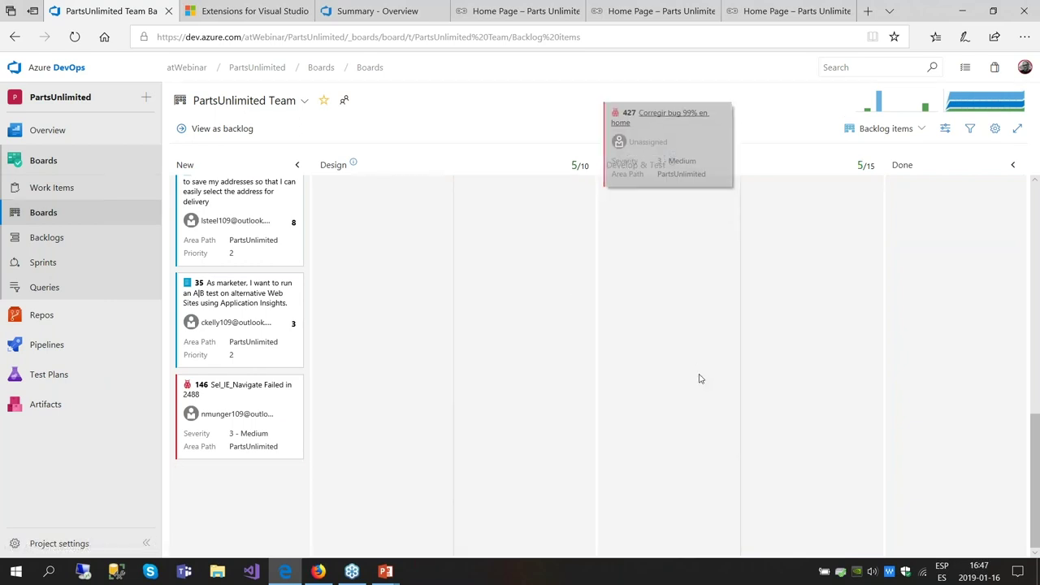
{"action": "left_click", "coordinate": [680, 231]}
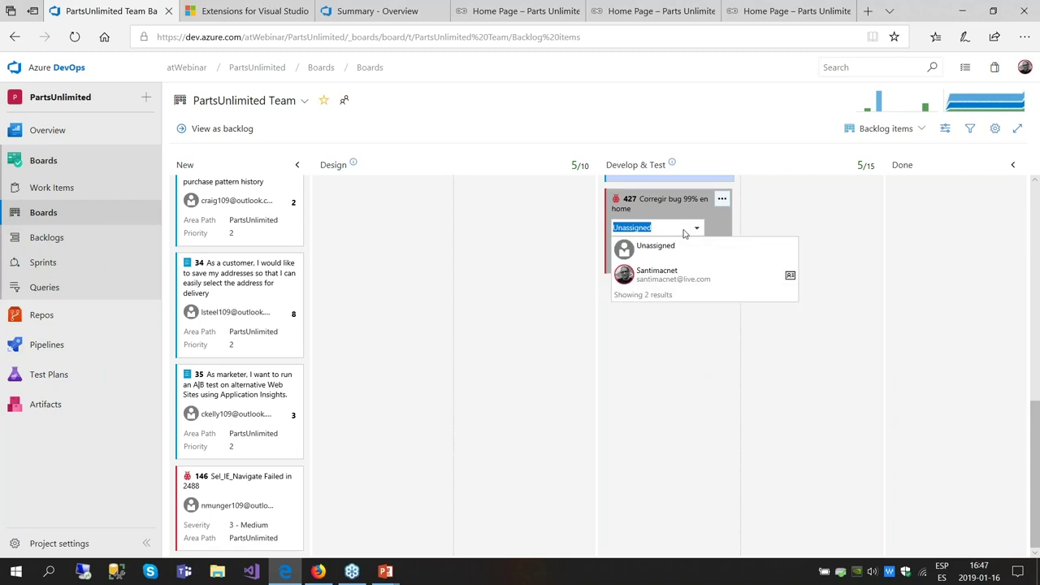
{"action": "left_click", "coordinate": [672, 276]}
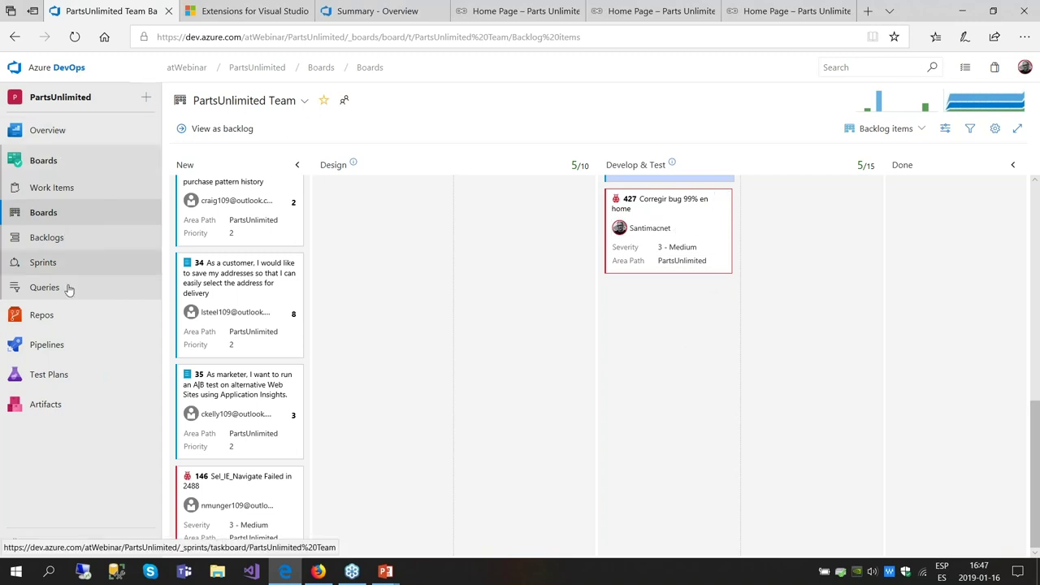
- In the repository files, open PartsUnlimited-aspnet45/src/PartsUnlimitedWebsite/Views/Home/Index.cshtml at the carousel's Christmas discount markup
{"action": "left_click", "coordinate": [51, 320]}
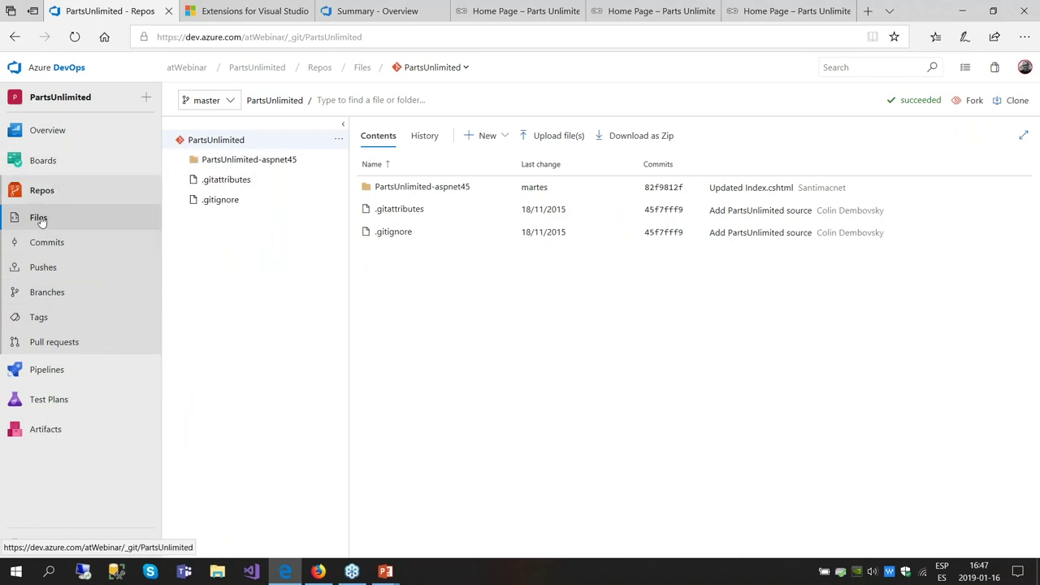
{"action": "left_click", "coordinate": [228, 163]}
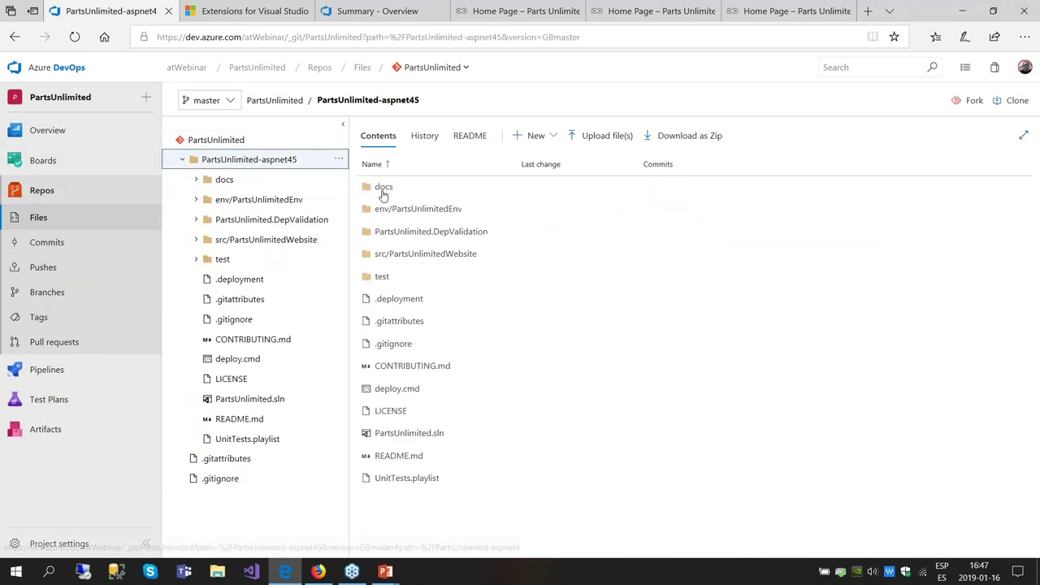
{"action": "left_click", "coordinate": [256, 203]}
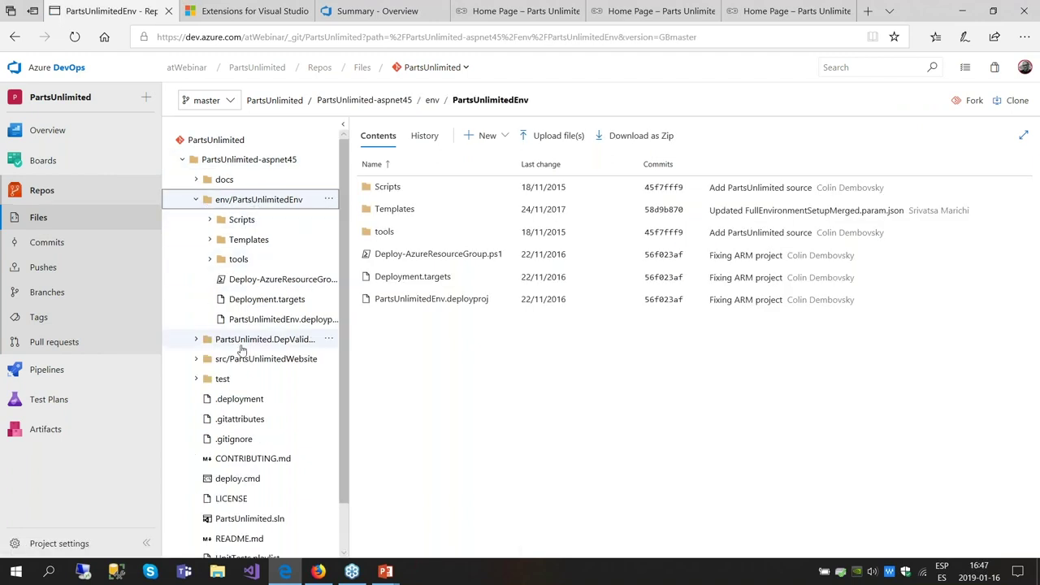
{"action": "left_click", "coordinate": [242, 345]}
{"action": "left_click", "coordinate": [239, 359]}
{"action": "left_click", "coordinate": [291, 440]}
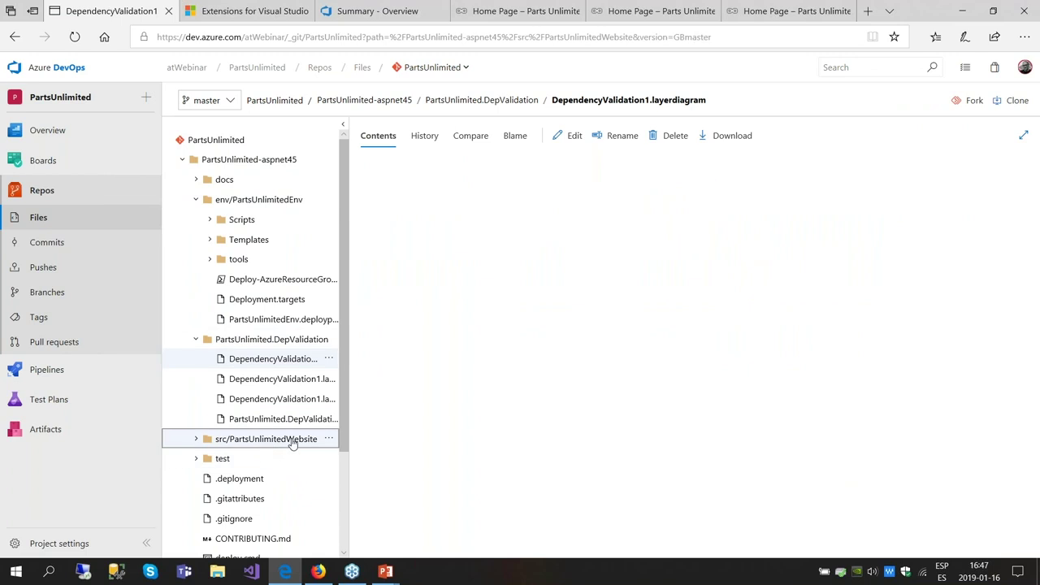
{"action": "scroll", "coordinate": [241, 365], "scroll_direction": "down", "scroll_amount": 3}
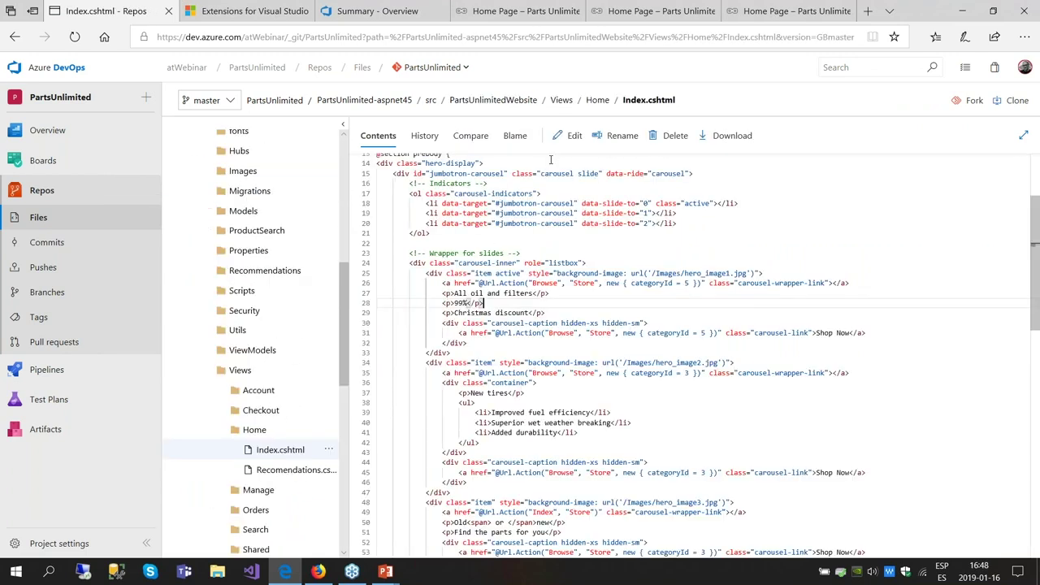
- Edit Index.cshtml so that the Christmas discount percentage on line 28 reads 50%
{"action": "left_click", "coordinate": [569, 136]}
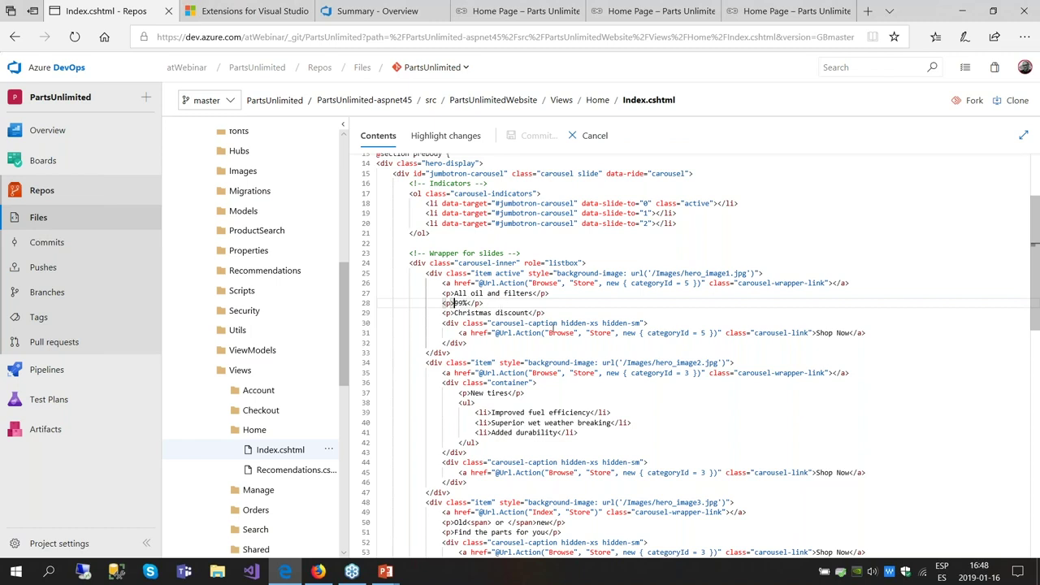
{"action": "type", "text": "50"}
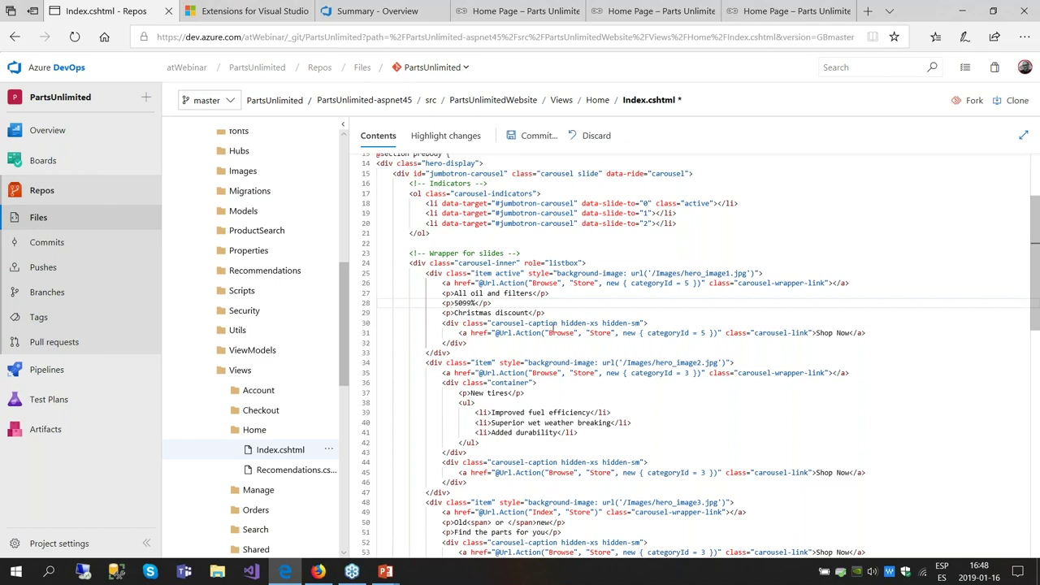
{"action": "key", "text": "Delete"}
{"action": "key", "text": "Delete"}
{"action": "left_click", "coordinate": [553, 343]}
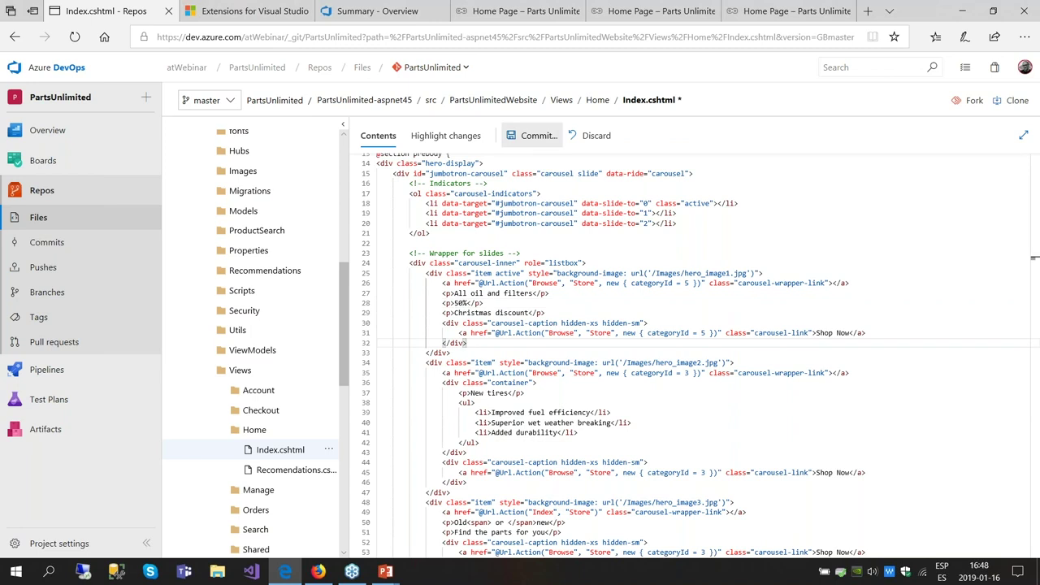
- Commit the change to master with the comment "Updated Index.cshtml", linking the bug "Corregir bug 99% en home"
{"action": "left_click", "coordinate": [534, 135]}
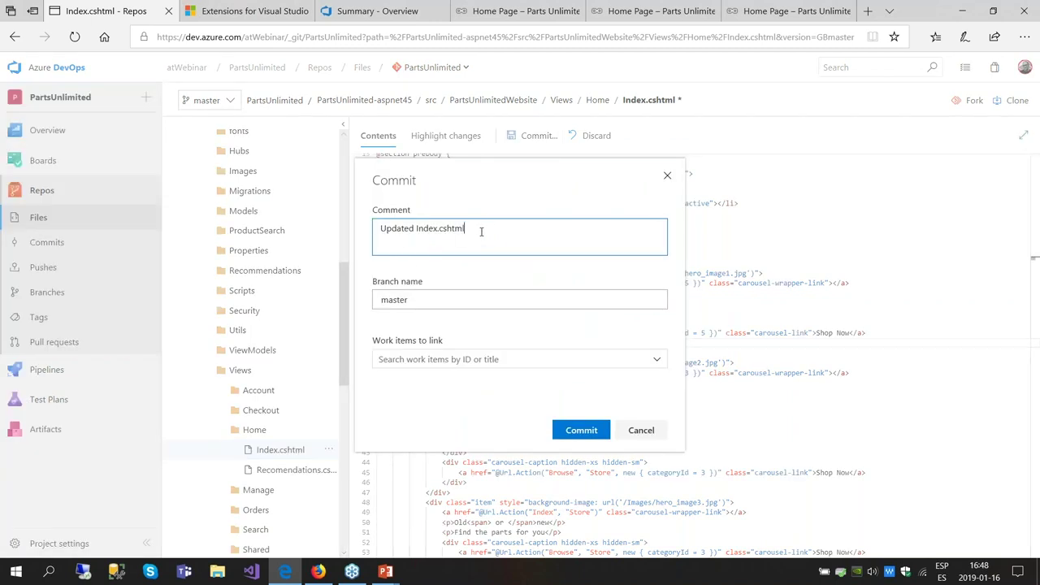
{"action": "left_click_drag", "start_coordinate": [481, 232], "coordinate": [377, 249]}
{"action": "left_click", "coordinate": [460, 249]}
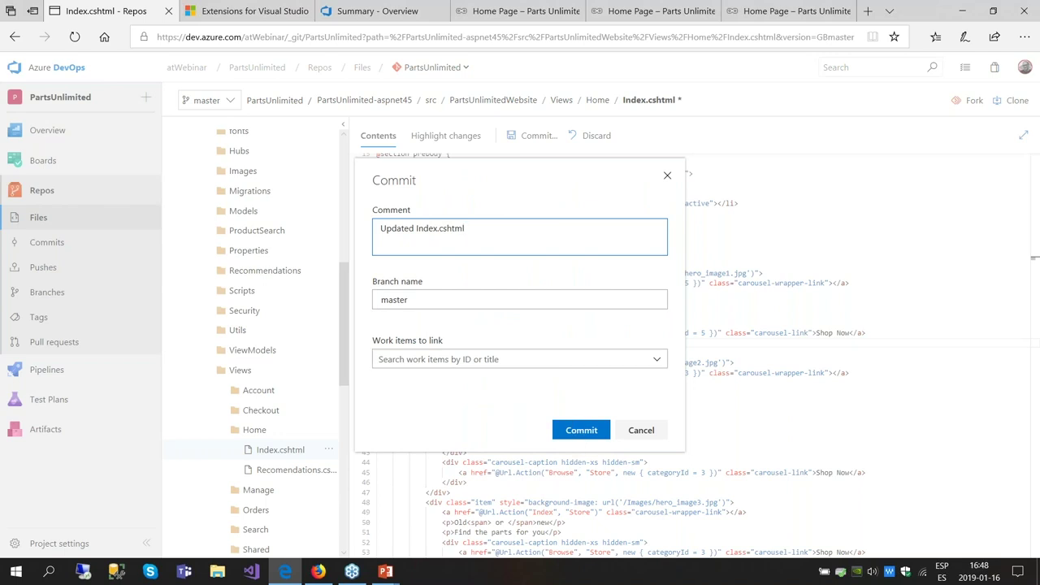
{"action": "left_click", "coordinate": [663, 362]}
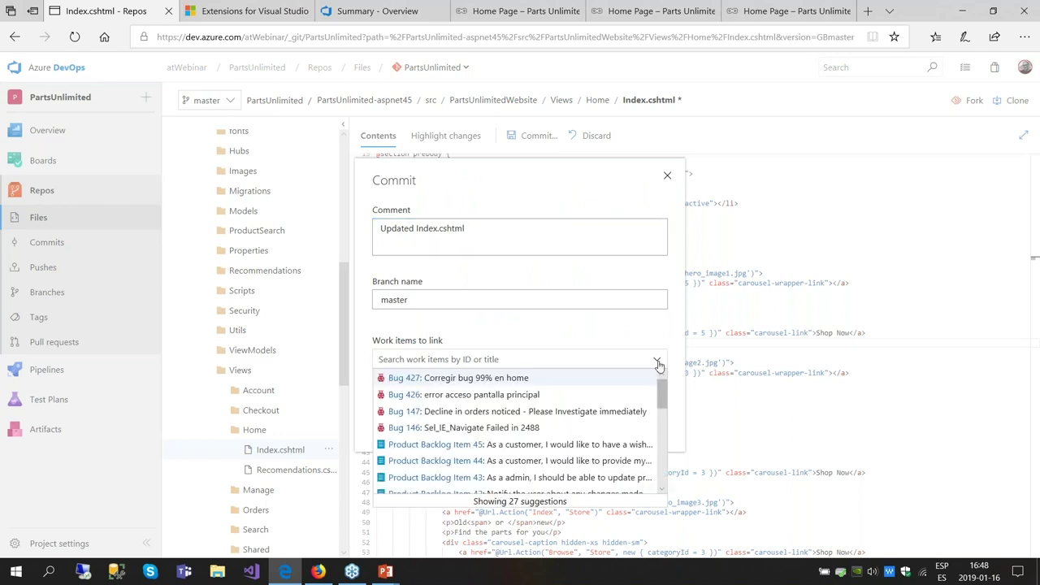
{"action": "left_click", "coordinate": [405, 380]}
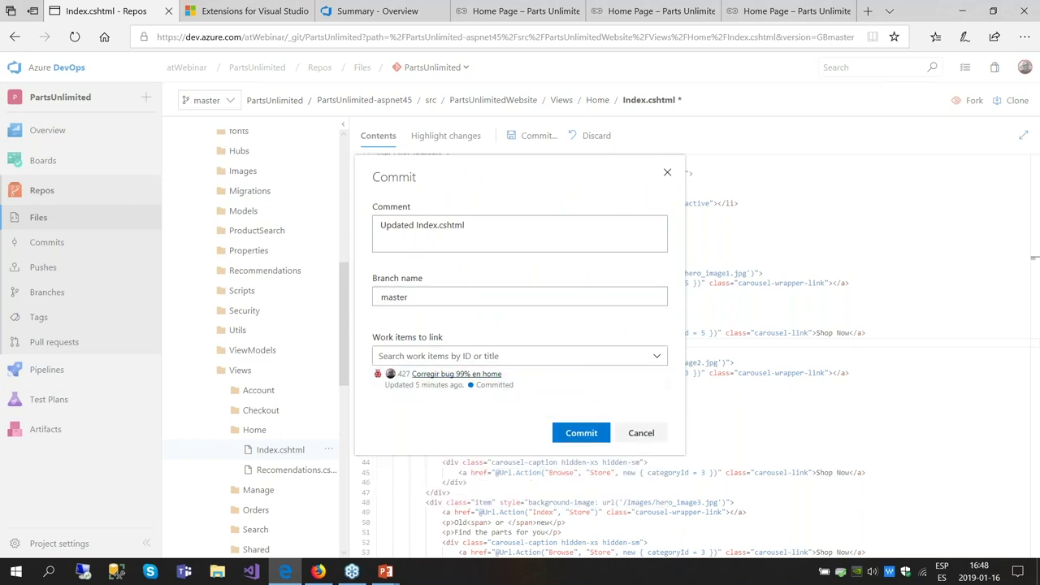
{"action": "left_click", "coordinate": [579, 433]}
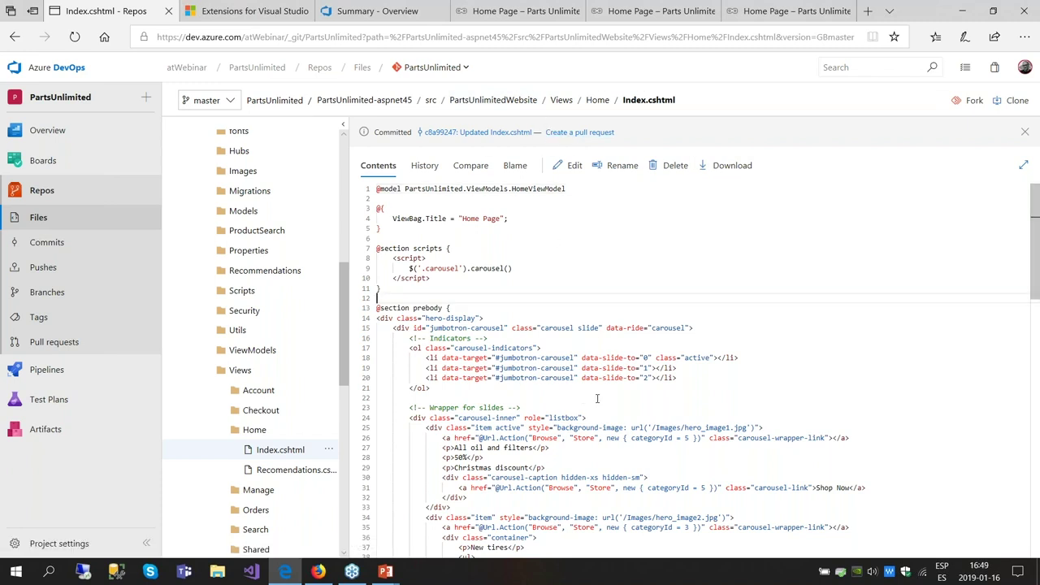
- Look over the committed Index.cshtml and the "DEMO CI/CD" pipeline slide, and return to the repository in Azure DevOps
{"action": "left_click", "coordinate": [582, 336]}
{"action": "scroll", "coordinate": [583, 337], "scroll_direction": "down", "scroll_amount": 1}
{"action": "scroll", "coordinate": [590, 224], "scroll_direction": "up", "scroll_amount": 1}
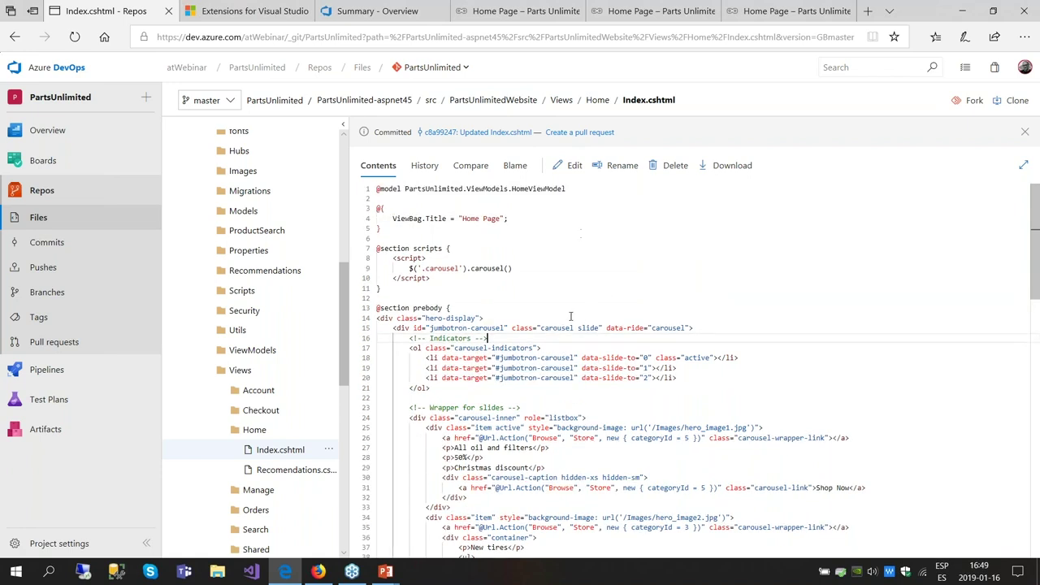
{"action": "scroll", "coordinate": [582, 311], "scroll_direction": "down", "scroll_amount": 1}
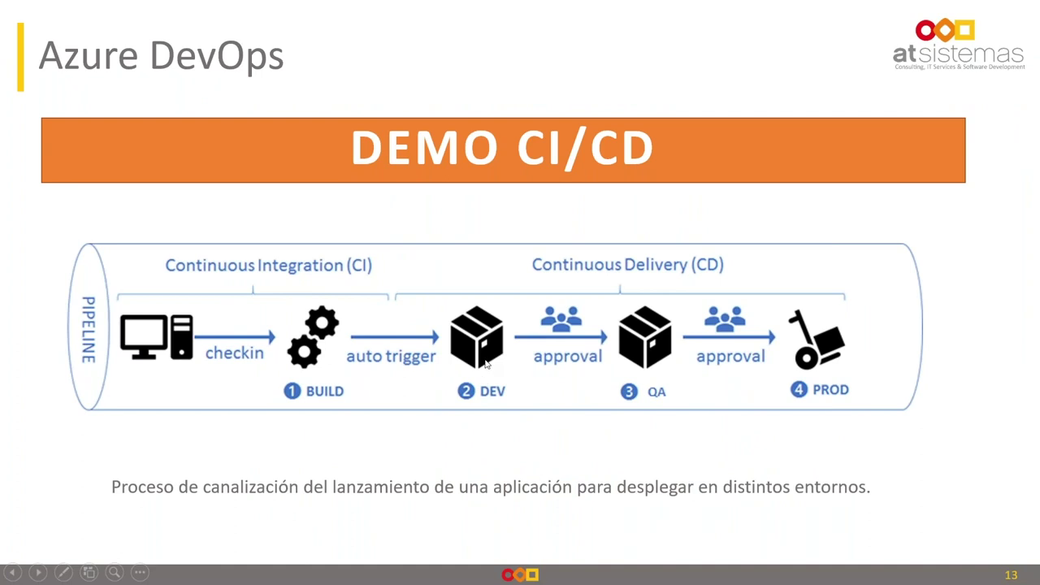
{"action": "key", "text": "alt+Tab"}
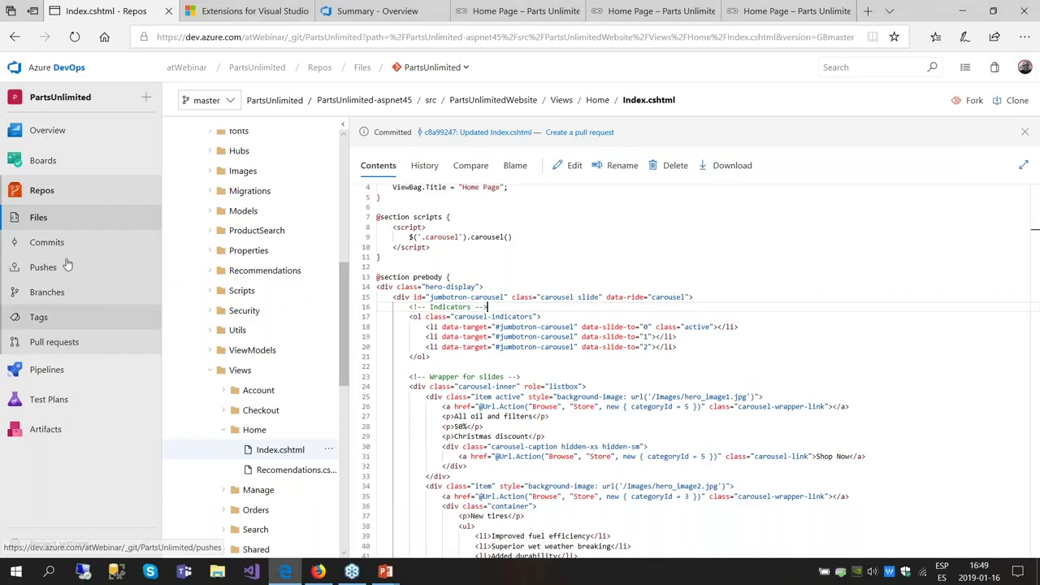
- Open the latest WebSite-CI build in Pipelines and examine its agent job logs
{"action": "left_click", "coordinate": [55, 379]}
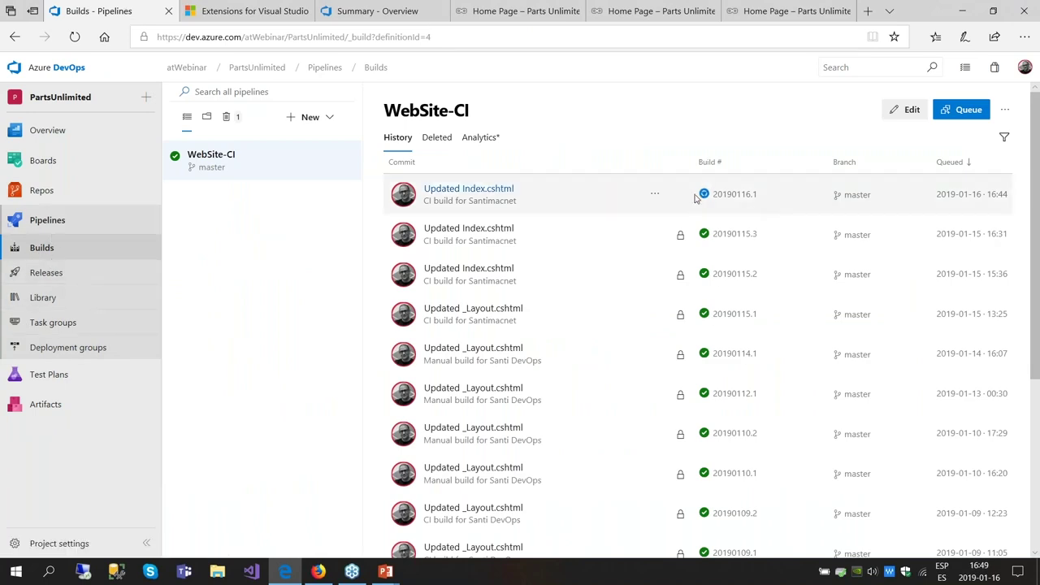
{"action": "left_click", "coordinate": [485, 190]}
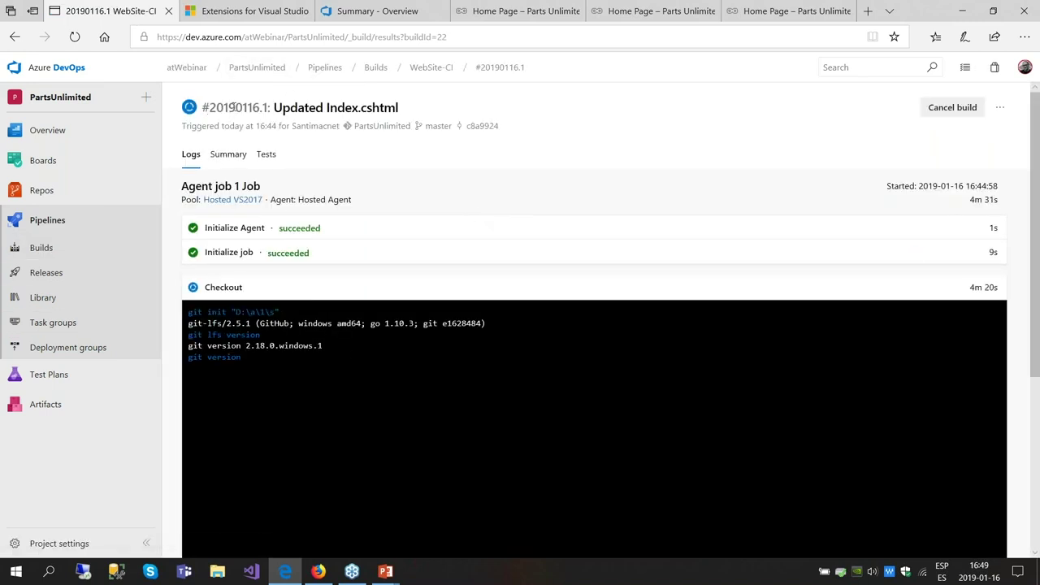
{"action": "scroll", "coordinate": [372, 307], "scroll_direction": "down", "scroll_amount": 2}
{"action": "scroll", "coordinate": [371, 317], "scroll_direction": "down", "scroll_amount": 2}
{"action": "scroll", "coordinate": [371, 323], "scroll_direction": "up", "scroll_amount": 4}
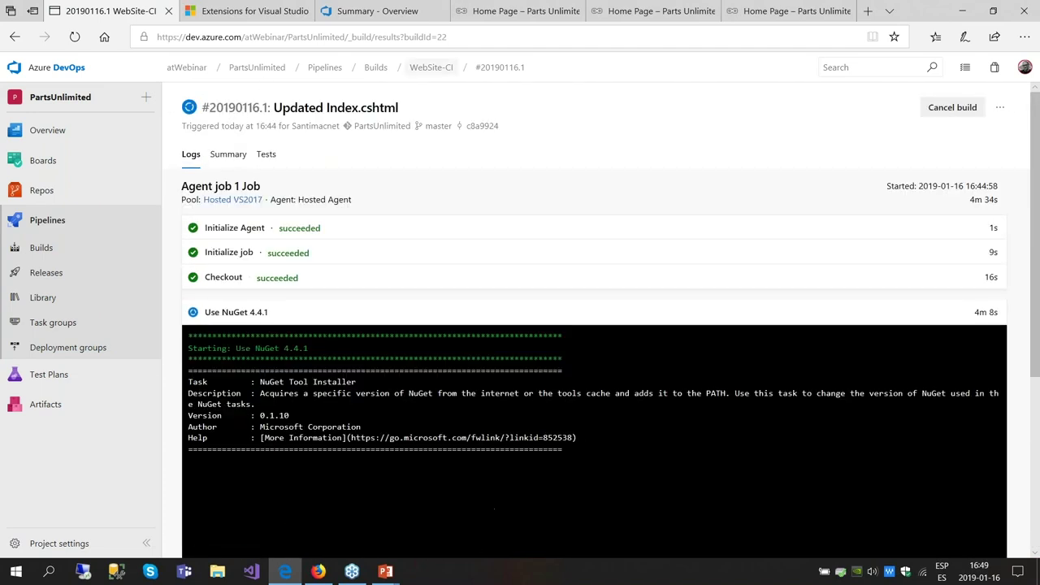
- Open the WebSite-CI build definition to review its tasks and examine the software listed for the Hosted VS2017 agent pool
{"action": "left_click", "coordinate": [375, 67]}
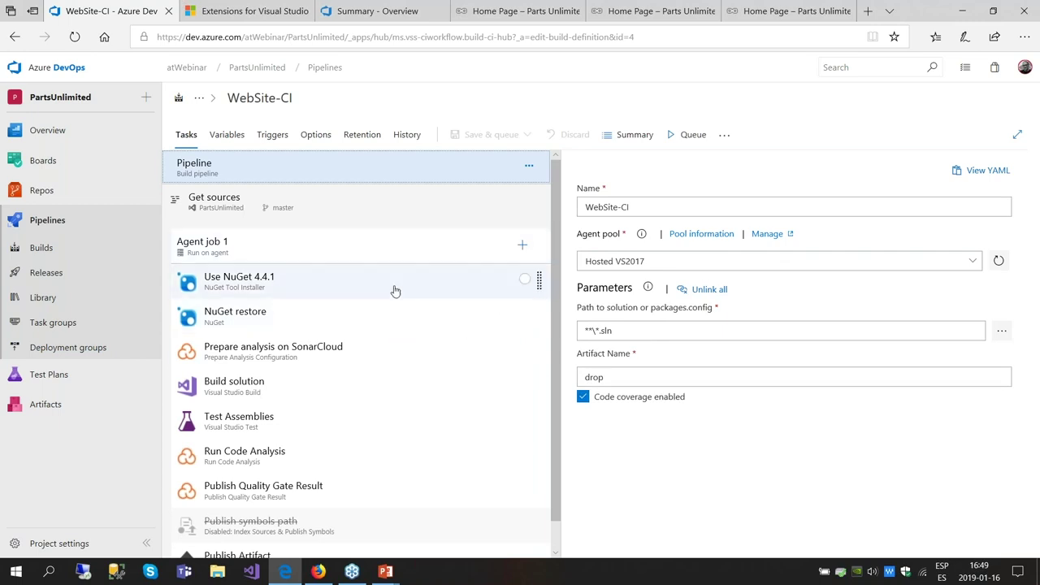
{"action": "scroll", "coordinate": [393, 289], "scroll_direction": "down", "scroll_amount": 1}
{"action": "scroll", "coordinate": [390, 464], "scroll_direction": "up", "scroll_amount": 1}
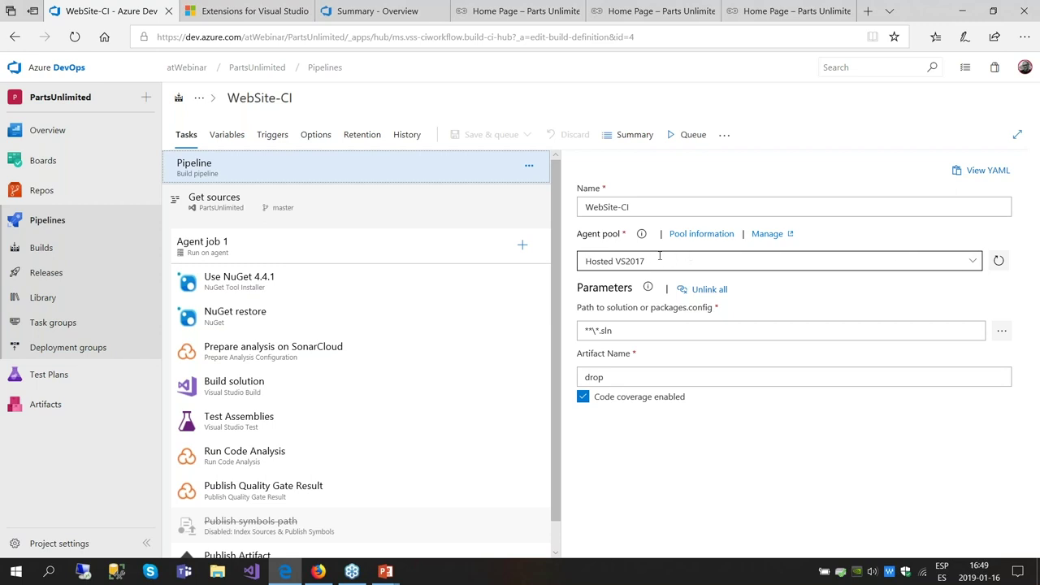
{"action": "left_click", "coordinate": [723, 234]}
{"action": "scroll", "coordinate": [499, 309], "scroll_direction": "down", "scroll_amount": 10}
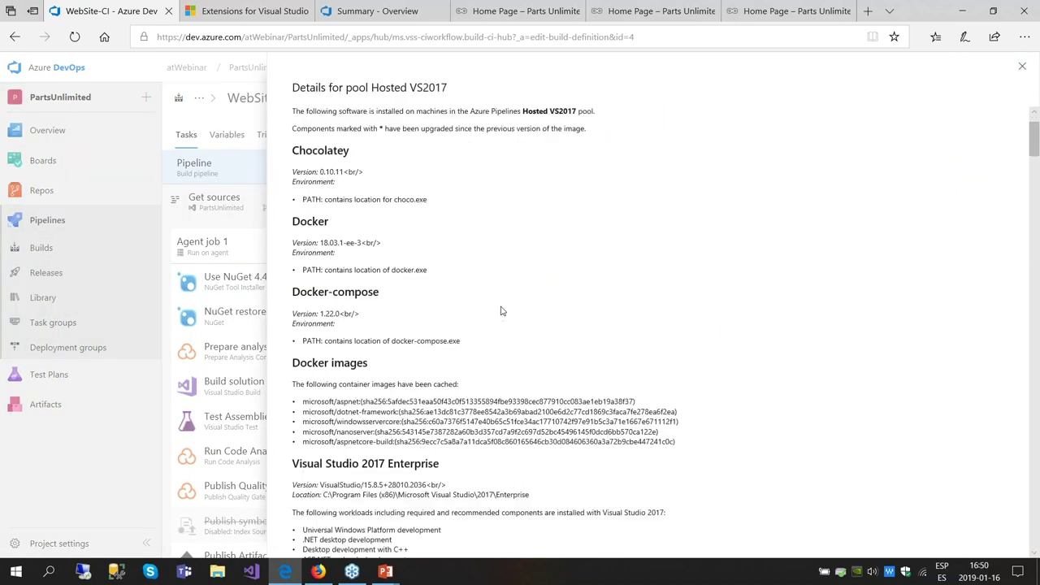
- Read through the rest of the Hosted VS2017 software list and close the pool details
{"action": "scroll", "coordinate": [511, 330], "scroll_direction": "down", "scroll_amount": 15}
{"action": "scroll", "coordinate": [521, 360], "scroll_direction": "up", "scroll_amount": 10}
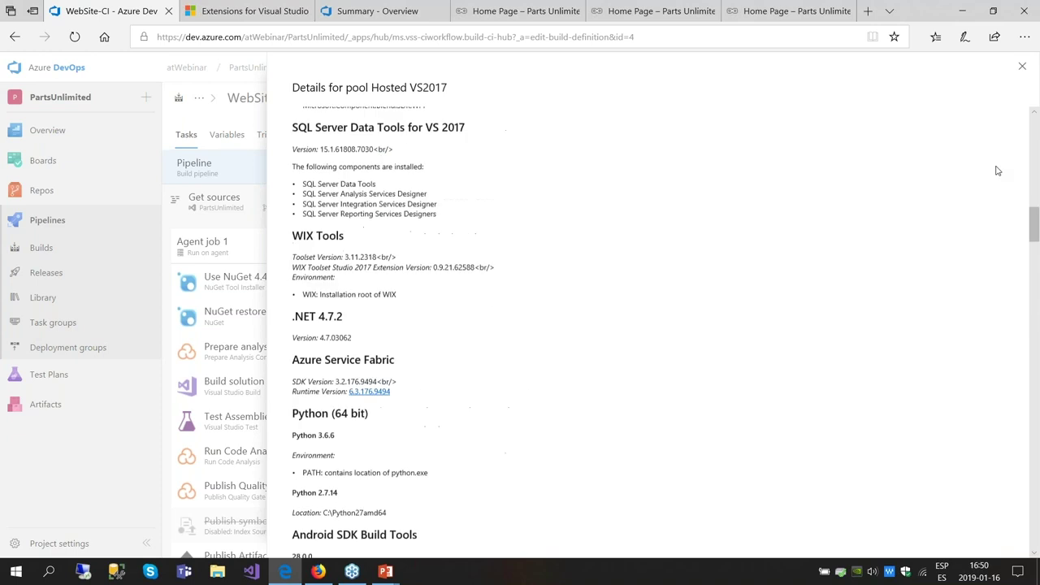
{"action": "left_click", "coordinate": [1022, 66]}
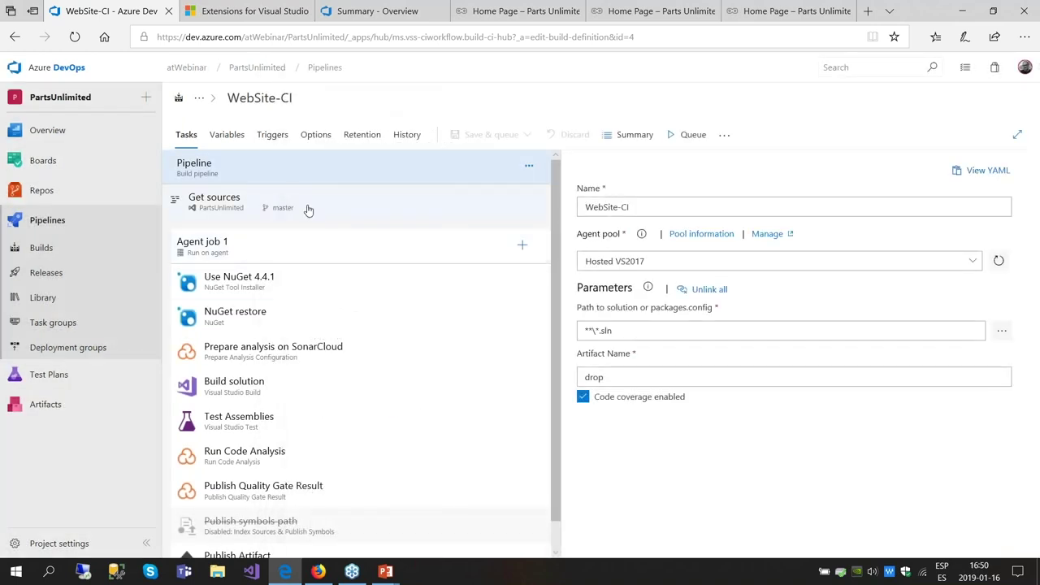
- Review the source settings of the WebSite-CI pipeline and the demands and execution plan of Agent job 1
{"action": "left_click", "coordinate": [261, 209]}
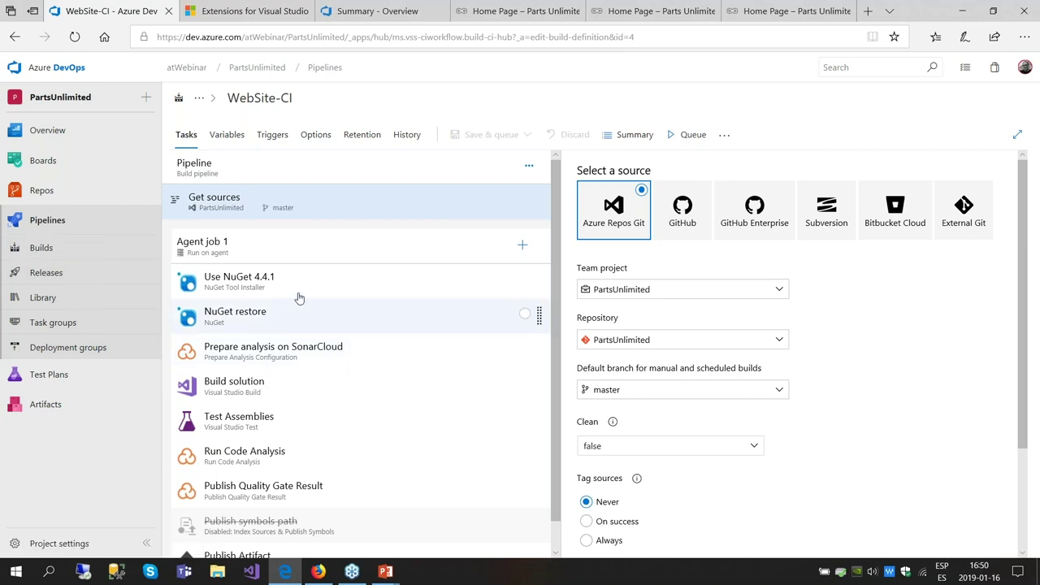
{"action": "left_click", "coordinate": [260, 256]}
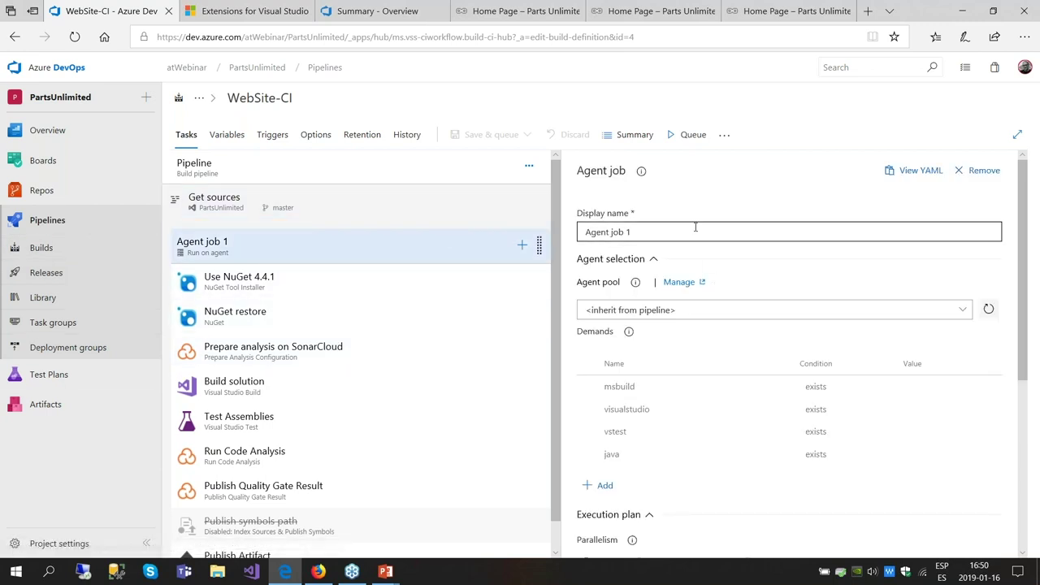
{"action": "scroll", "coordinate": [631, 337], "scroll_direction": "down", "scroll_amount": 1}
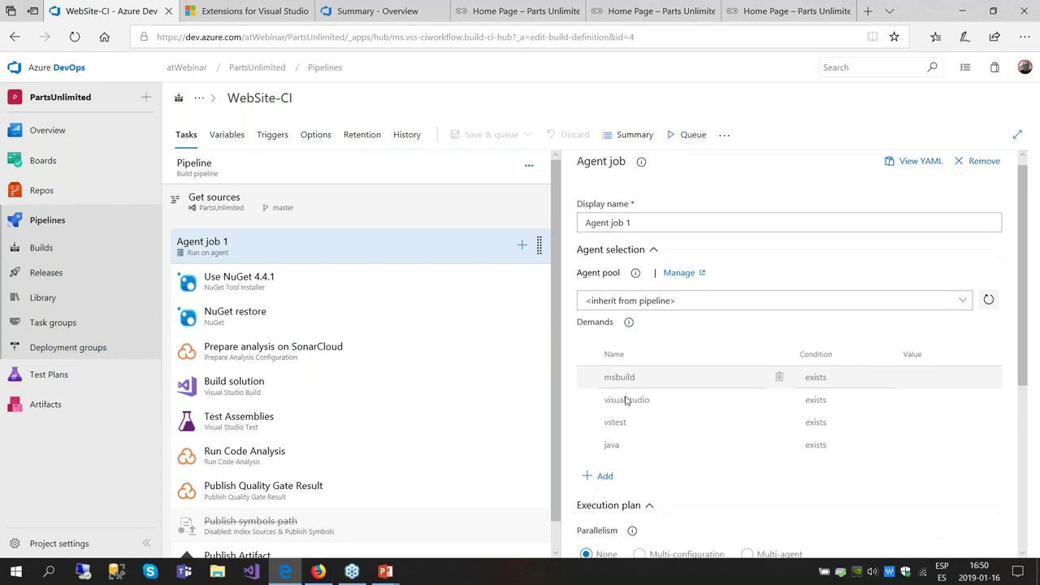
{"action": "scroll", "coordinate": [623, 381], "scroll_direction": "down", "scroll_amount": 4}
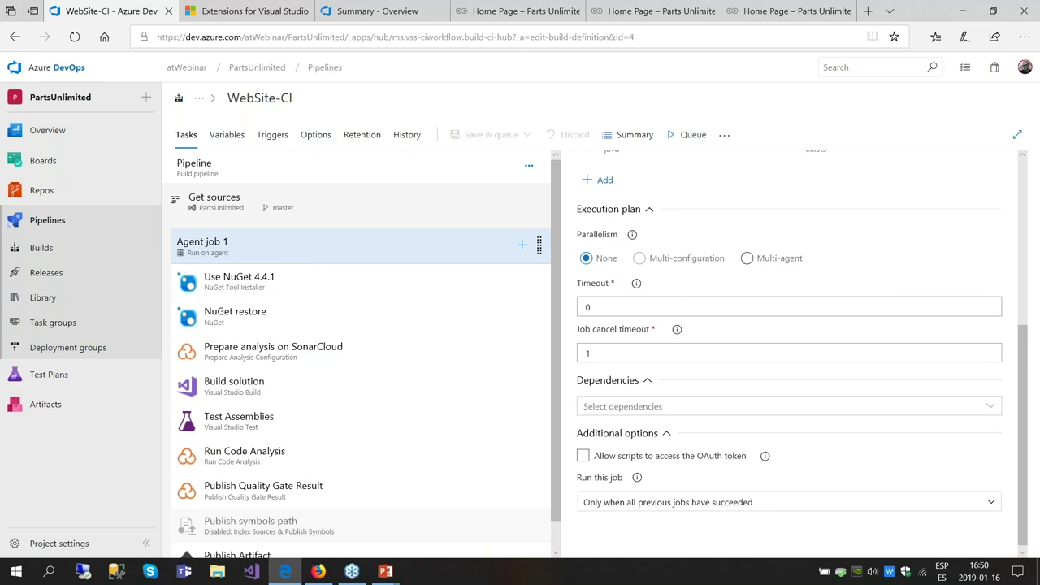
{"action": "scroll", "coordinate": [750, 336], "scroll_direction": "down", "scroll_amount": 1}
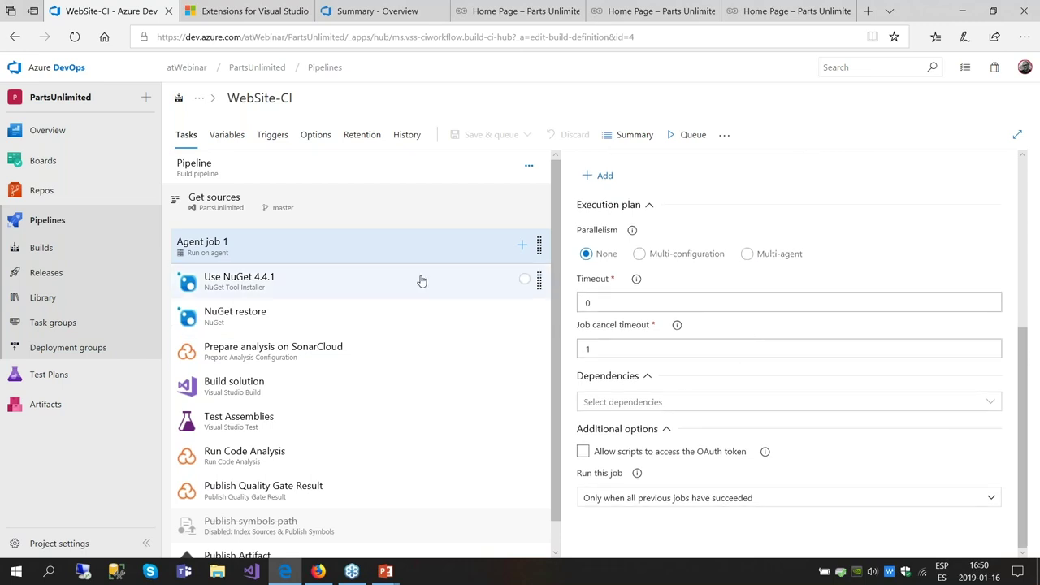
{"action": "scroll", "coordinate": [319, 284], "scroll_direction": "down", "scroll_amount": 1}
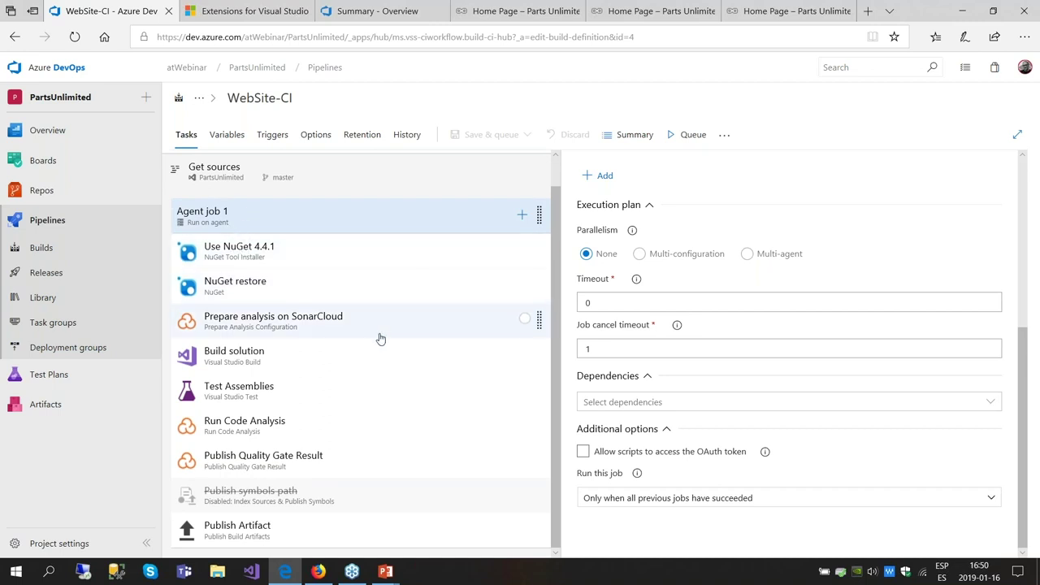
- Review the settings of the Build solution and Test Assemblies tasks in the WebSite-CI pipeline
{"action": "left_click", "coordinate": [323, 363]}
{"action": "scroll", "coordinate": [788, 349], "scroll_direction": "down", "scroll_amount": 2}
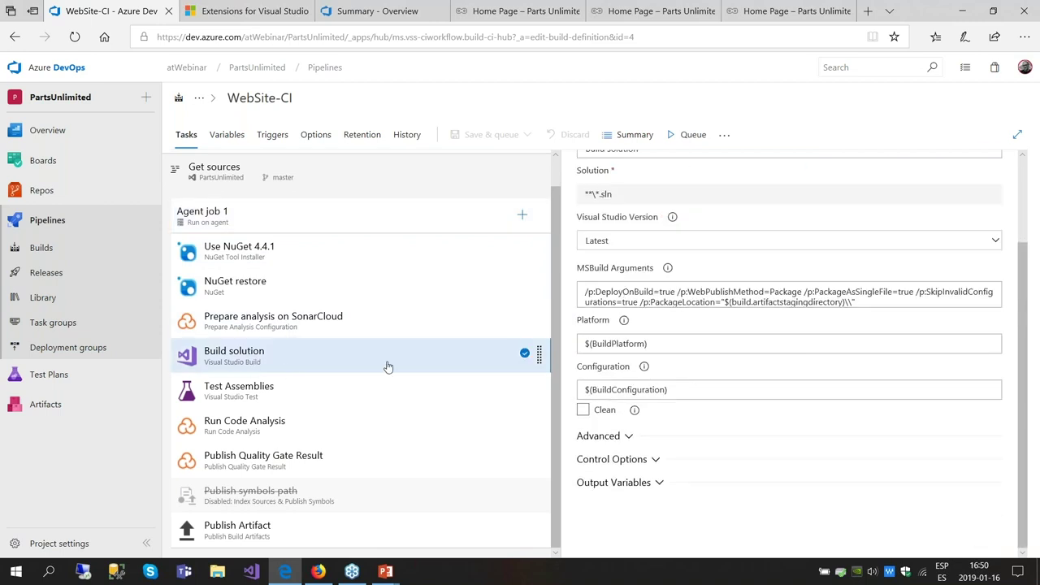
{"action": "left_click", "coordinate": [323, 378]}
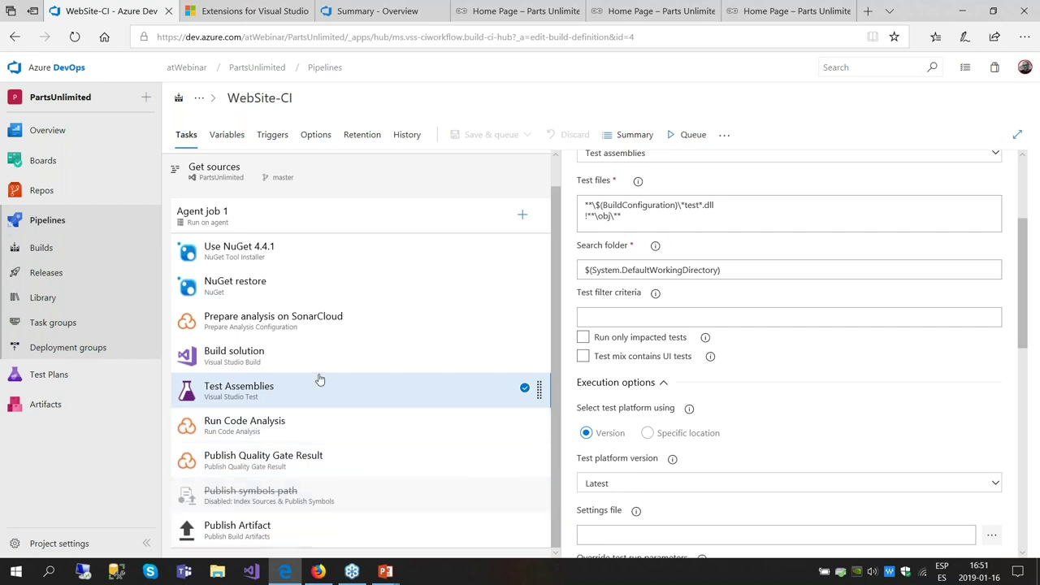
{"action": "scroll", "coordinate": [322, 380], "scroll_direction": "up", "scroll_amount": 1}
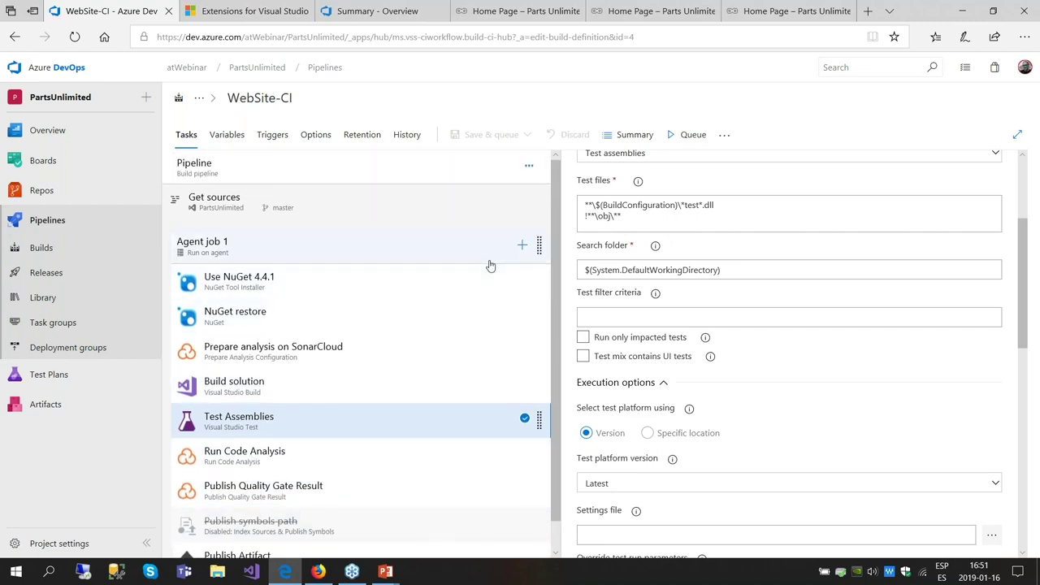
- Look through the variables, triggers, options, retention and history of the WebSite-CI build definition
{"action": "left_click", "coordinate": [222, 137]}
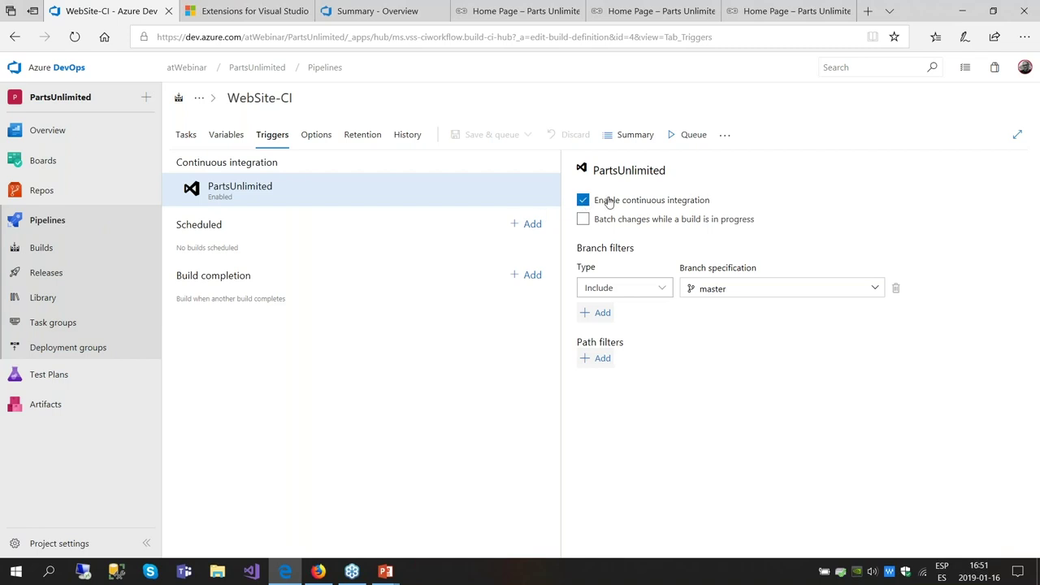
{"action": "left_click", "coordinate": [323, 142]}
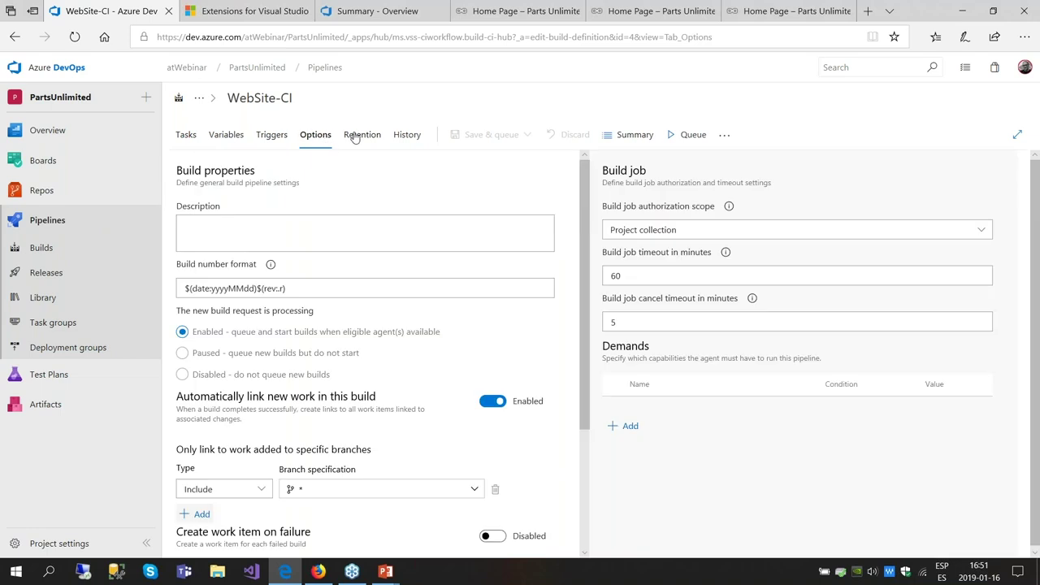
{"action": "left_click", "coordinate": [354, 137]}
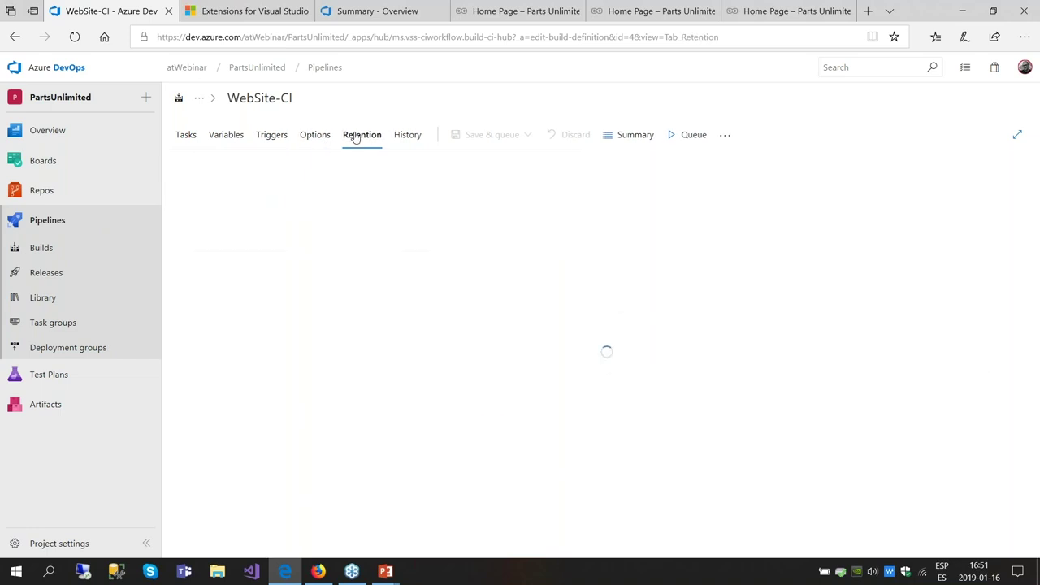
{"action": "left_click", "coordinate": [417, 134]}
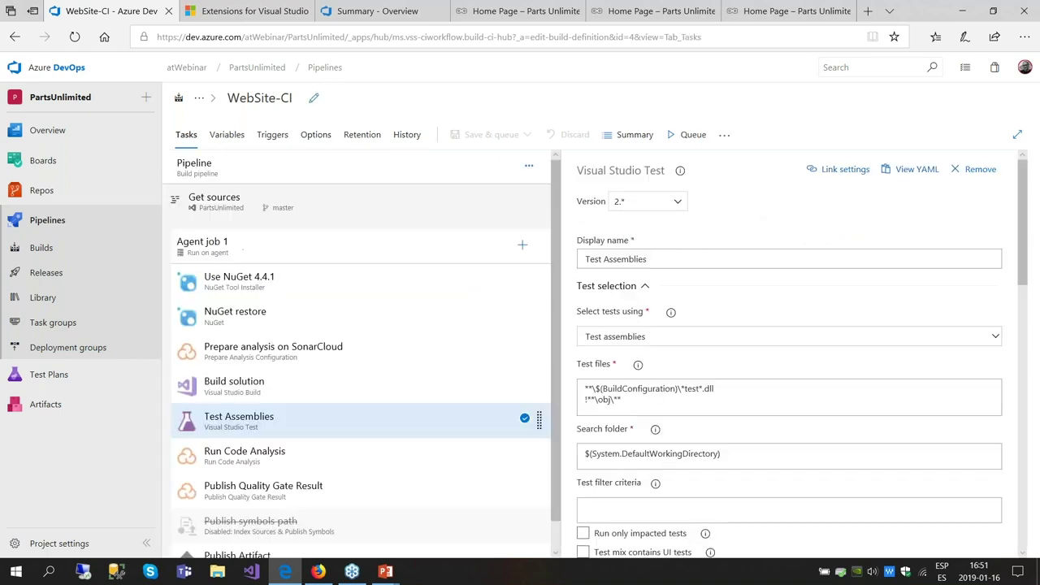
- Open the WebSite-CI build summary and check the progress and console output of running build 20190116.1
{"action": "left_click", "coordinate": [627, 139]}
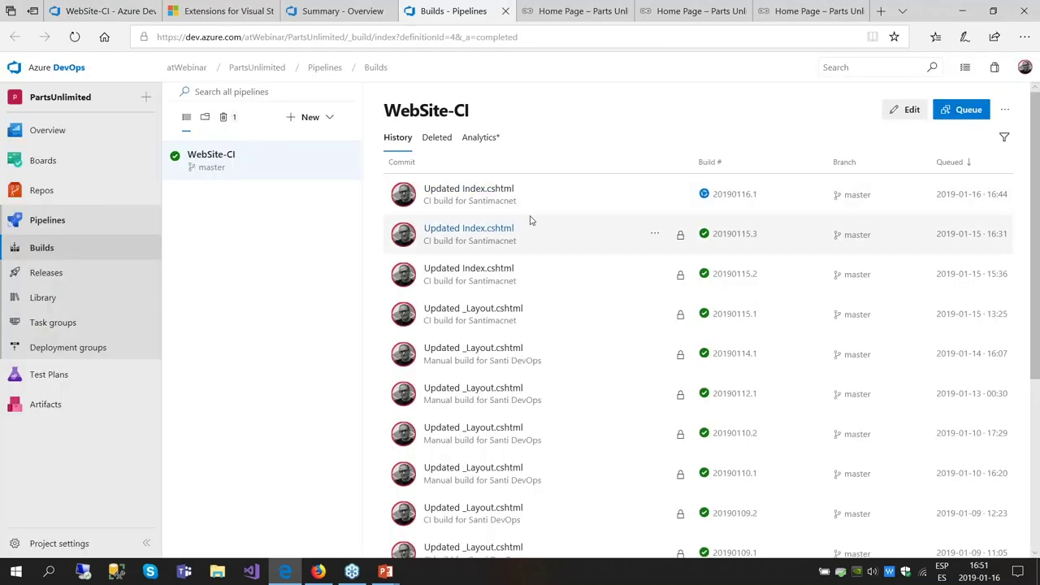
{"action": "left_click", "coordinate": [469, 189]}
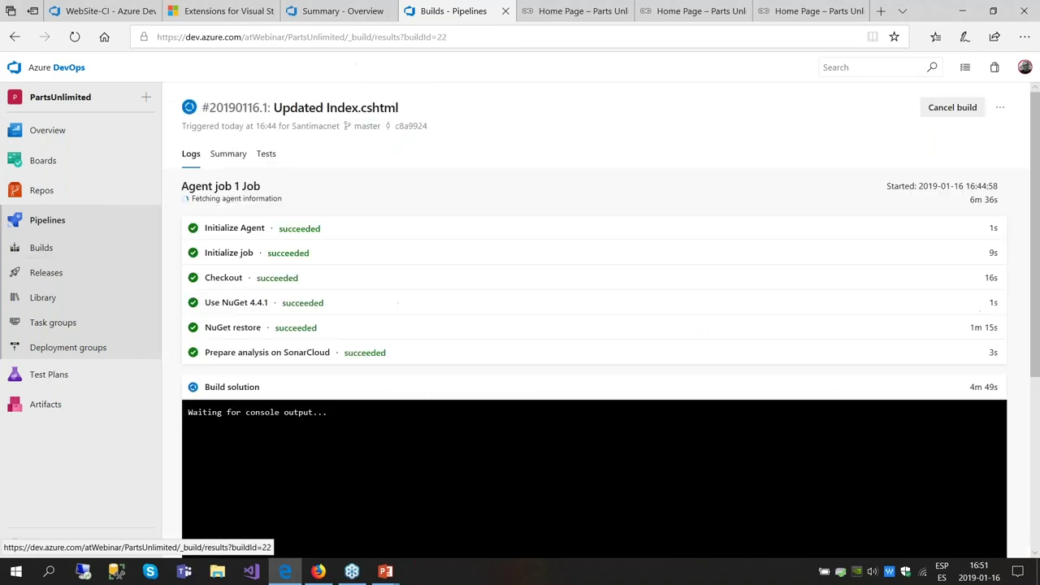
{"action": "scroll", "coordinate": [369, 314], "scroll_direction": "down", "scroll_amount": 2}
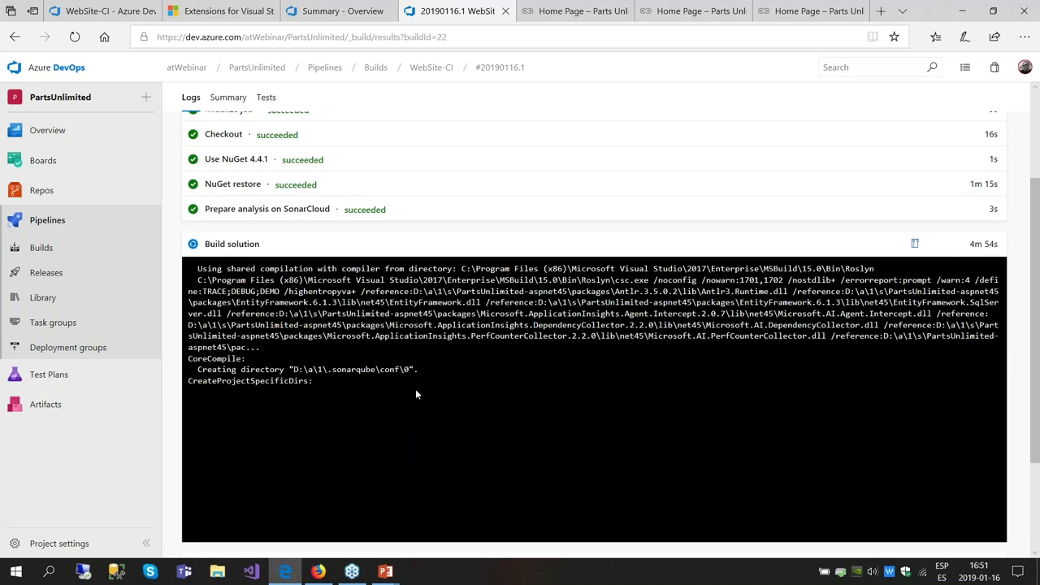
{"action": "scroll", "coordinate": [423, 399], "scroll_direction": "down", "scroll_amount": 2}
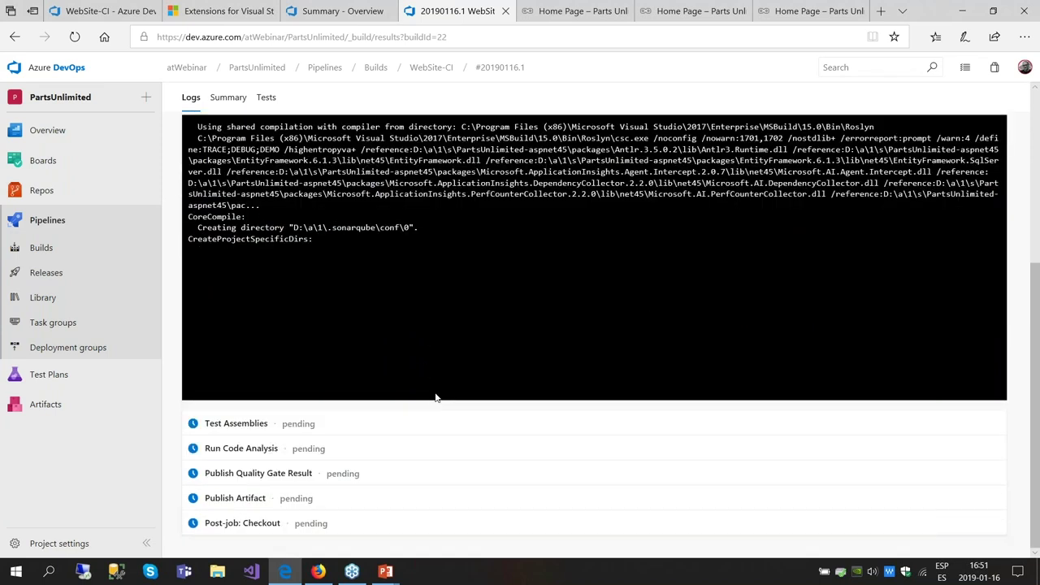
{"action": "scroll", "coordinate": [437, 397], "scroll_direction": "up", "scroll_amount": 5}
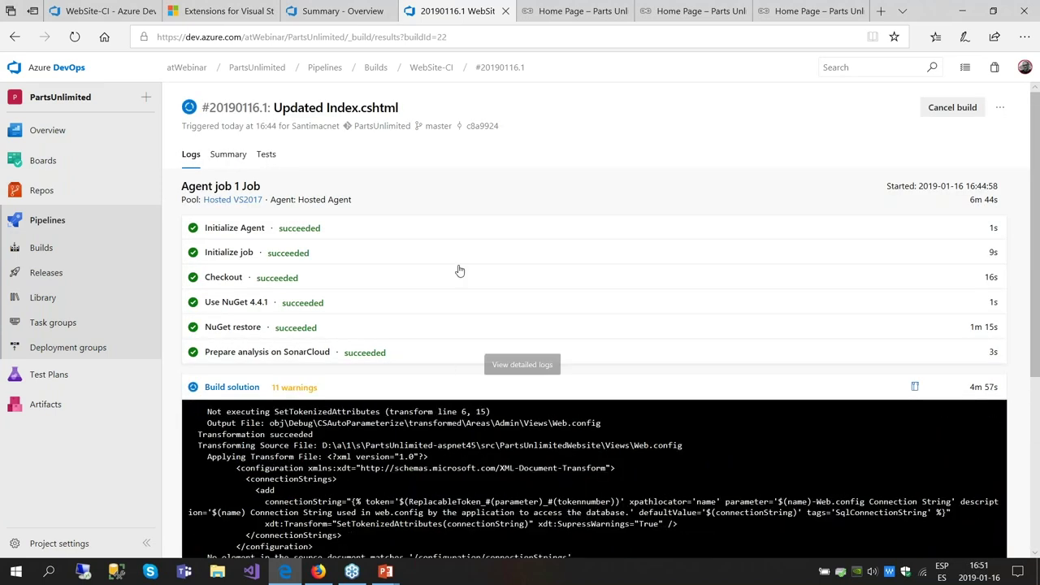
- Open SonarCloud in a new browser tab and show the Sonar - atWebinar project dashboard
{"action": "left_click", "coordinate": [885, 10]}
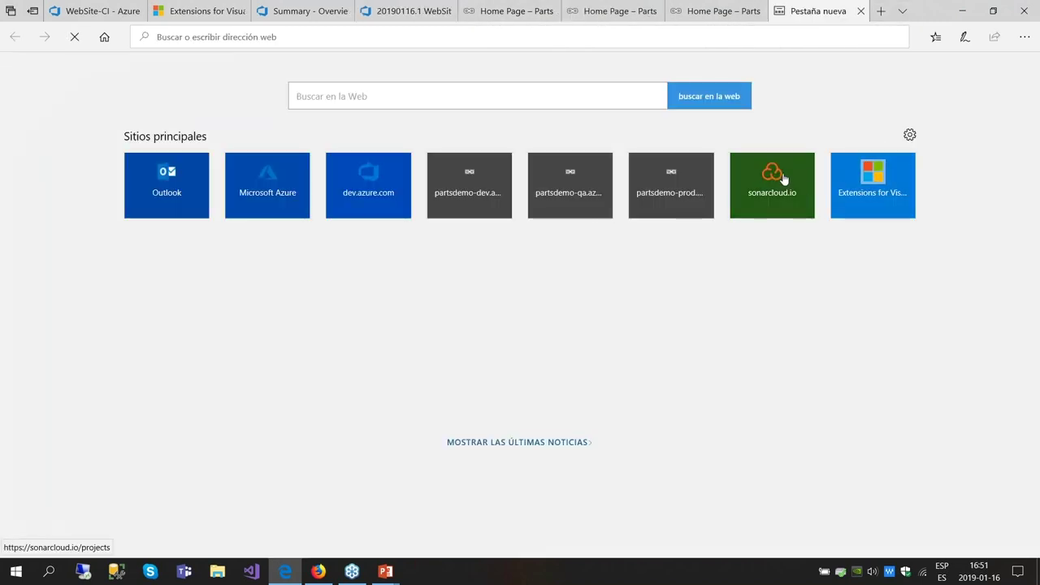
{"action": "left_click", "coordinate": [784, 179]}
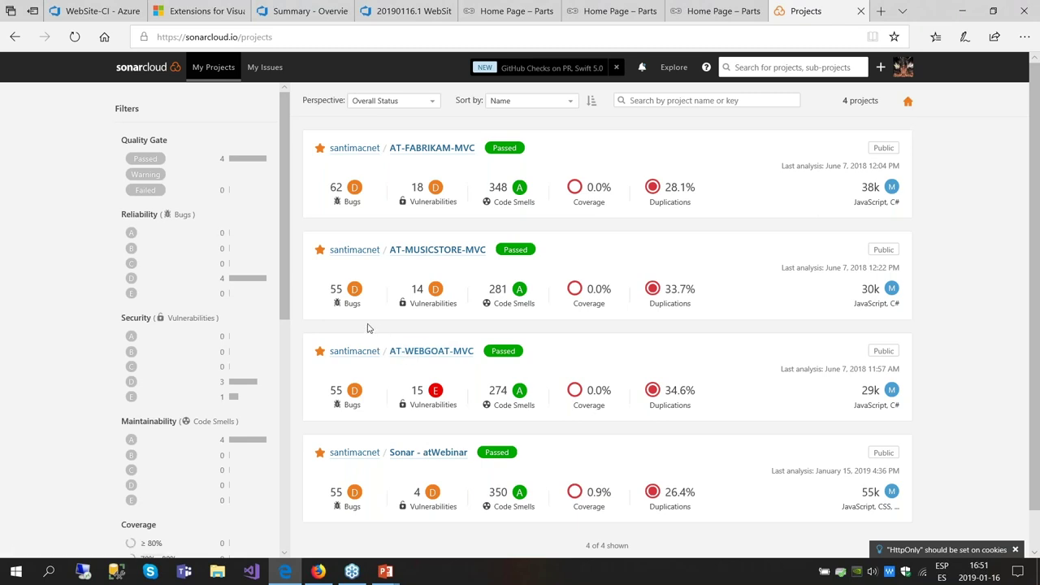
{"action": "left_click", "coordinate": [443, 456]}
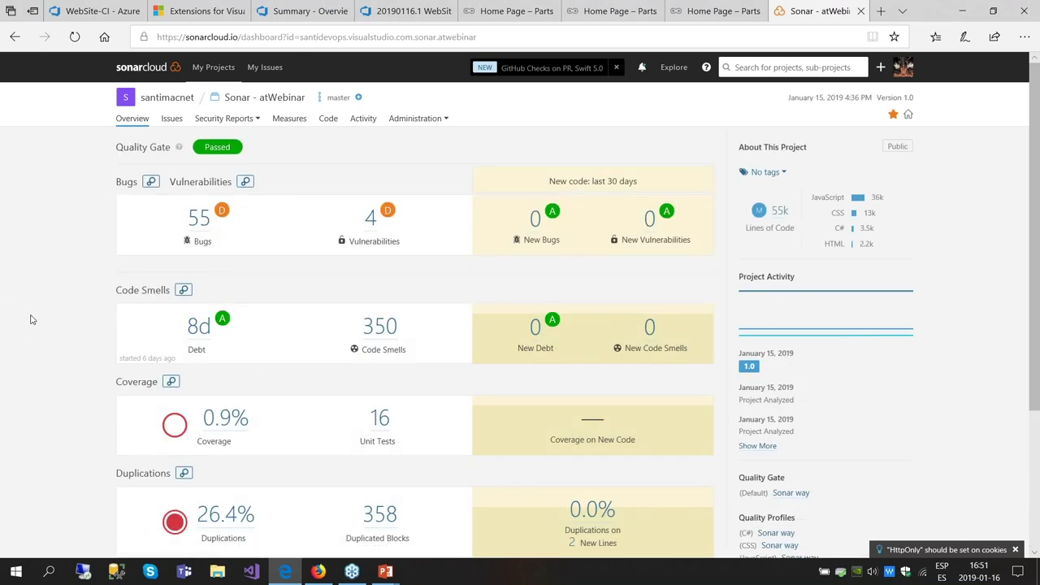
- Examine the project's list of vulnerabilities and look over the metrics on its overview dashboard
{"action": "left_click", "coordinate": [371, 222]}
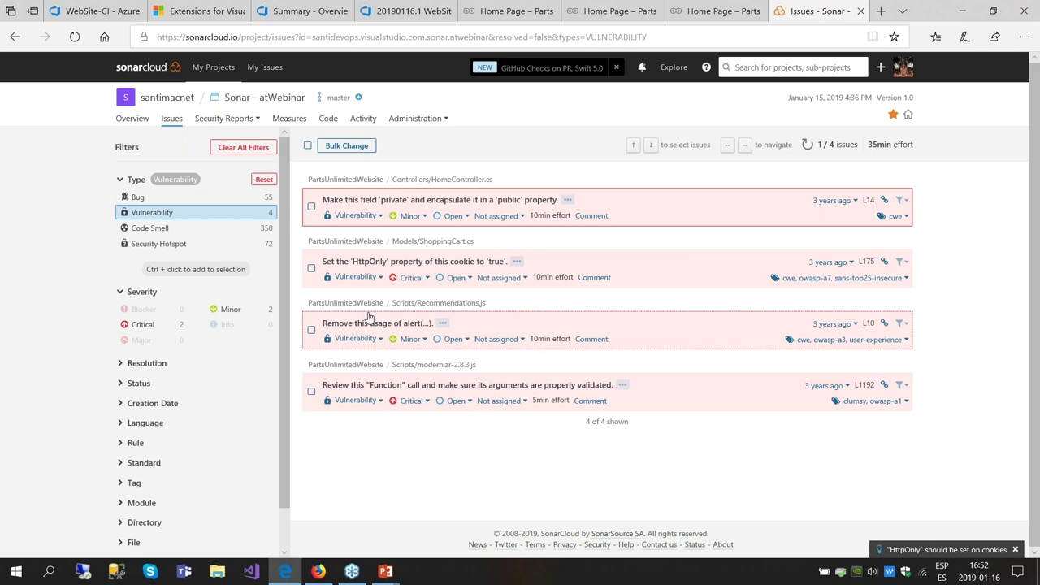
{"action": "left_click", "coordinate": [132, 118]}
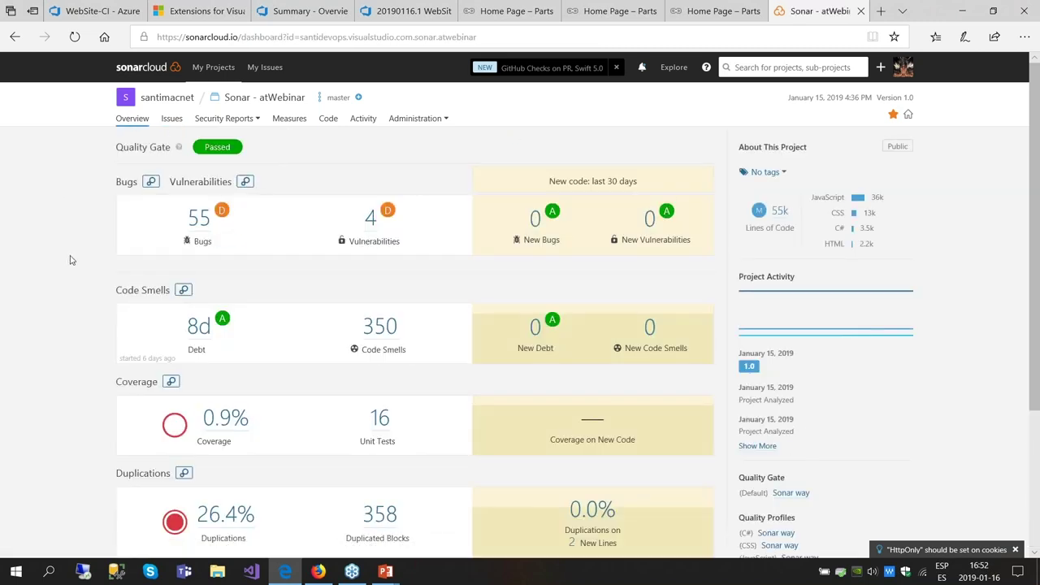
{"action": "scroll", "coordinate": [70, 261], "scroll_direction": "down", "scroll_amount": 5}
{"action": "scroll", "coordinate": [67, 265], "scroll_direction": "up", "scroll_amount": 5}
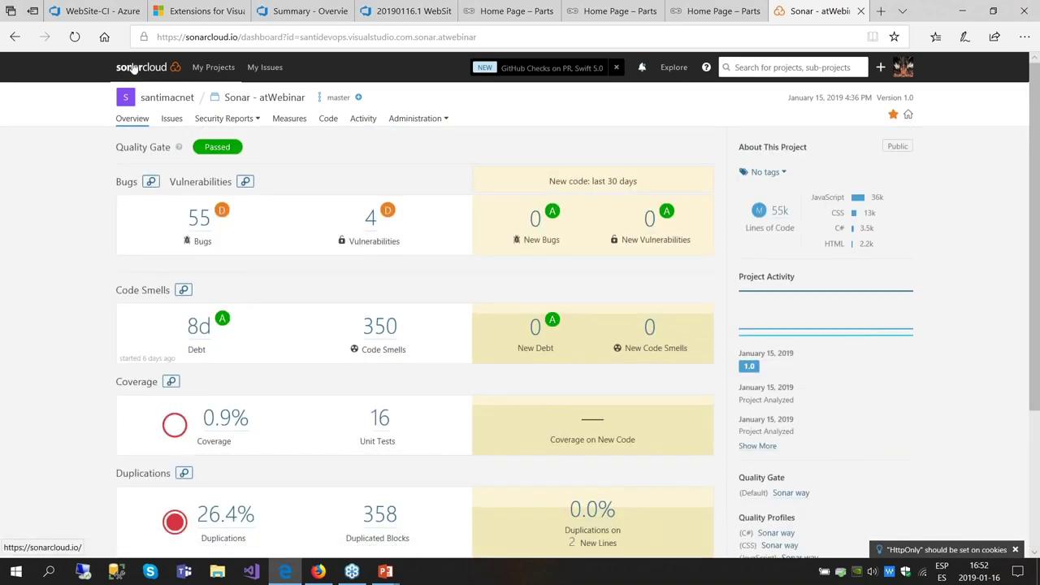
- Return to the PartsUnlimited project in Azure DevOps, check its builds, and show the WebSite-Deployment releases
{"action": "left_click", "coordinate": [177, 13]}
{"action": "left_click", "coordinate": [97, 11]}
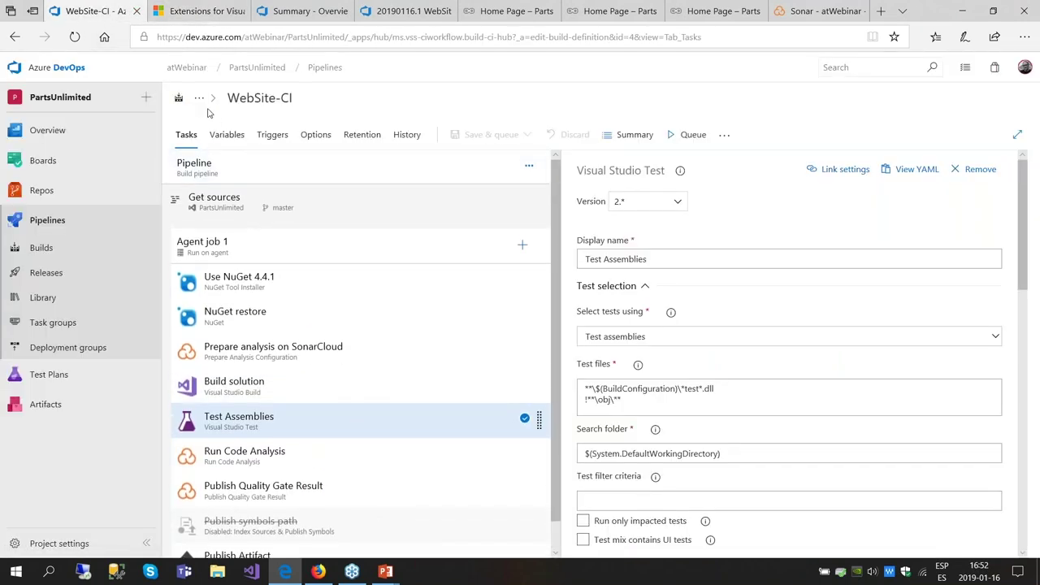
{"action": "left_click", "coordinate": [255, 69]}
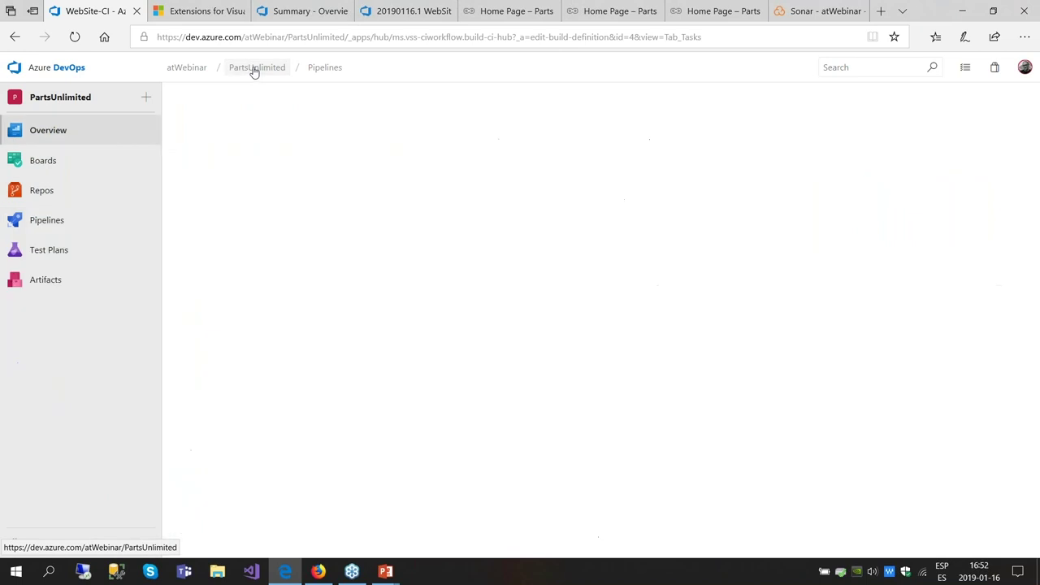
{"action": "mouse_move", "coordinate": [47, 272]}
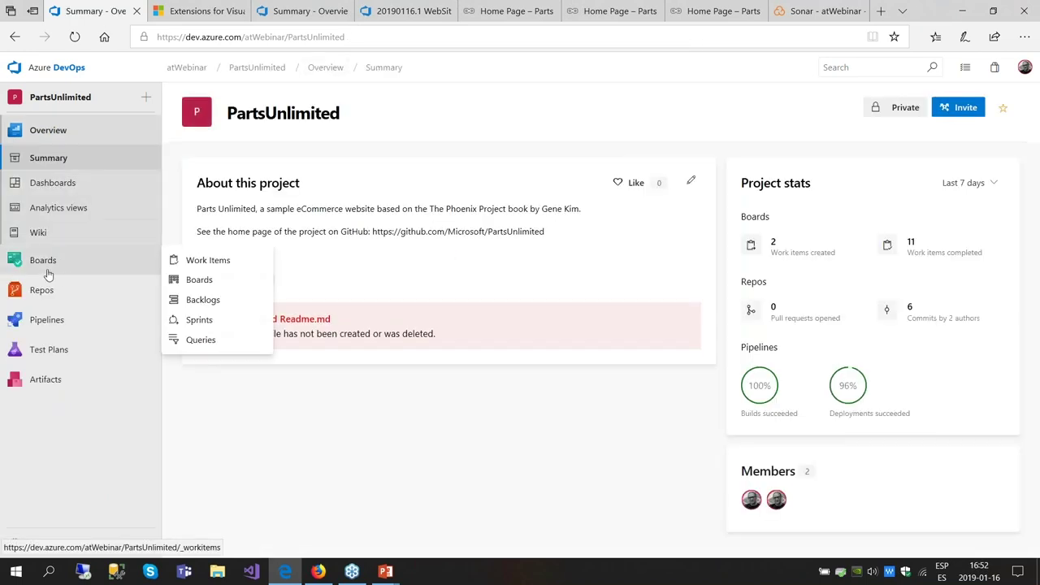
{"action": "left_click", "coordinate": [48, 319]}
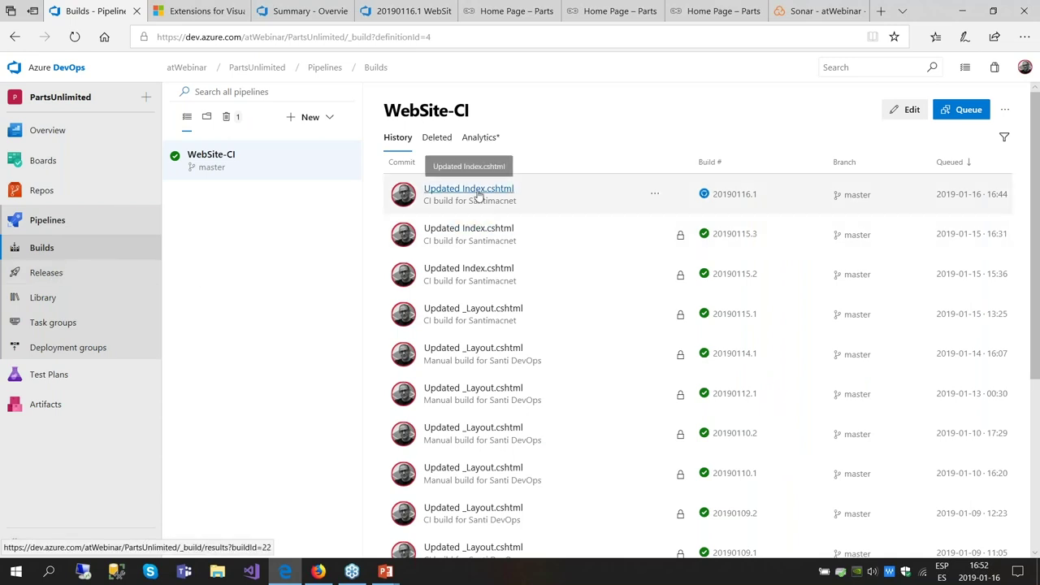
{"action": "left_click", "coordinate": [42, 276]}
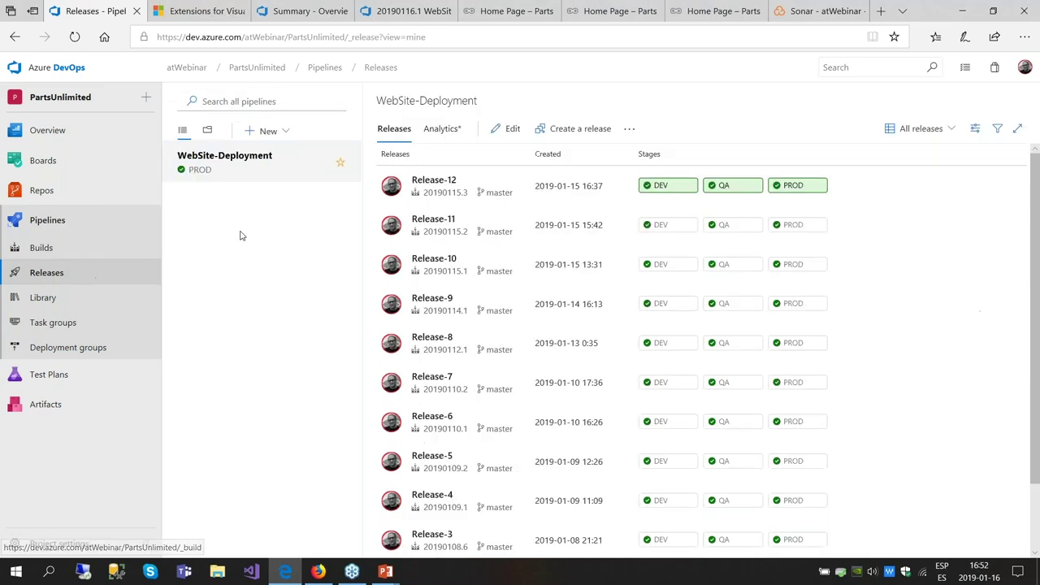
- Open the WebSite-Deployment pipeline for editing, look at the "DEMO CI/CD" slide, and review the DEV stage's tasks and the catalogue of addable tasks
{"action": "left_click", "coordinate": [508, 130]}
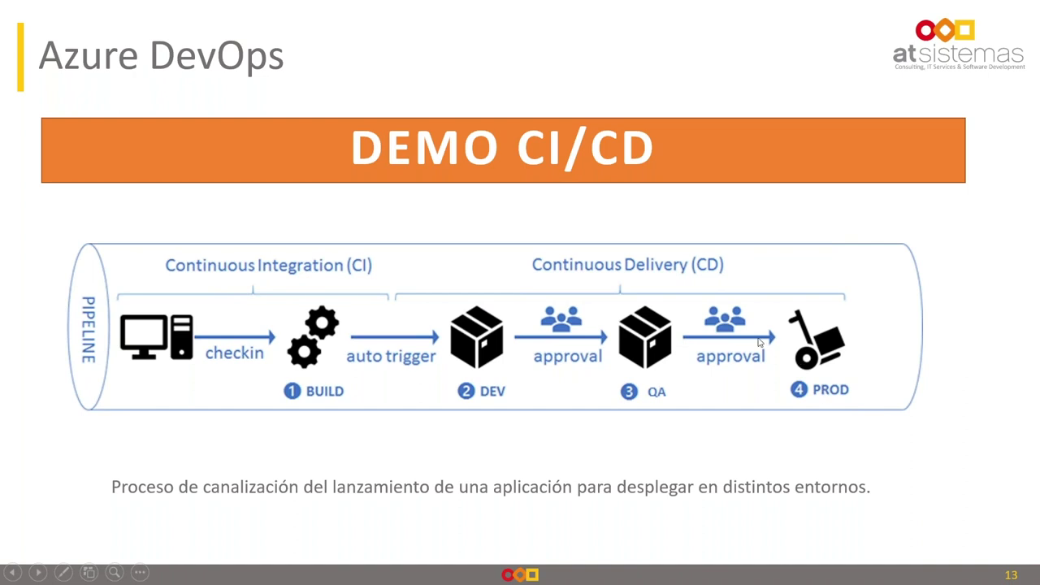
{"action": "key", "text": "alt+Tab"}
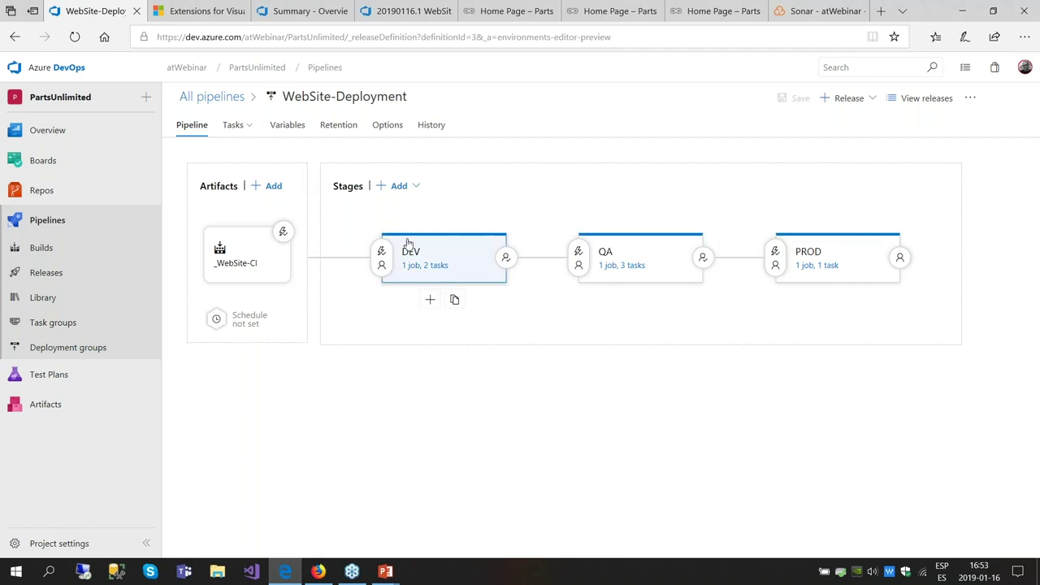
{"action": "left_click", "coordinate": [419, 274]}
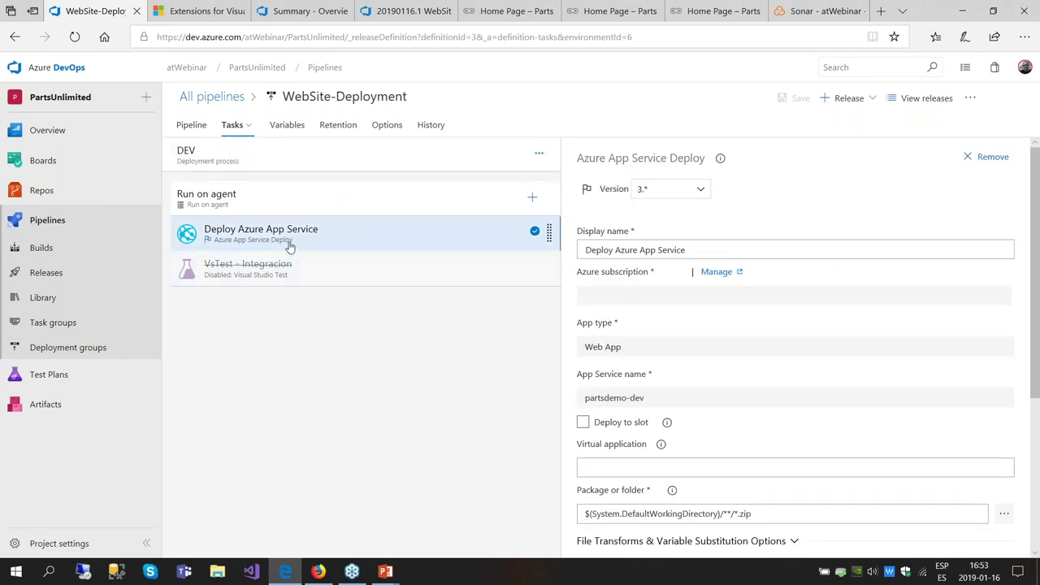
{"action": "left_click", "coordinate": [532, 199]}
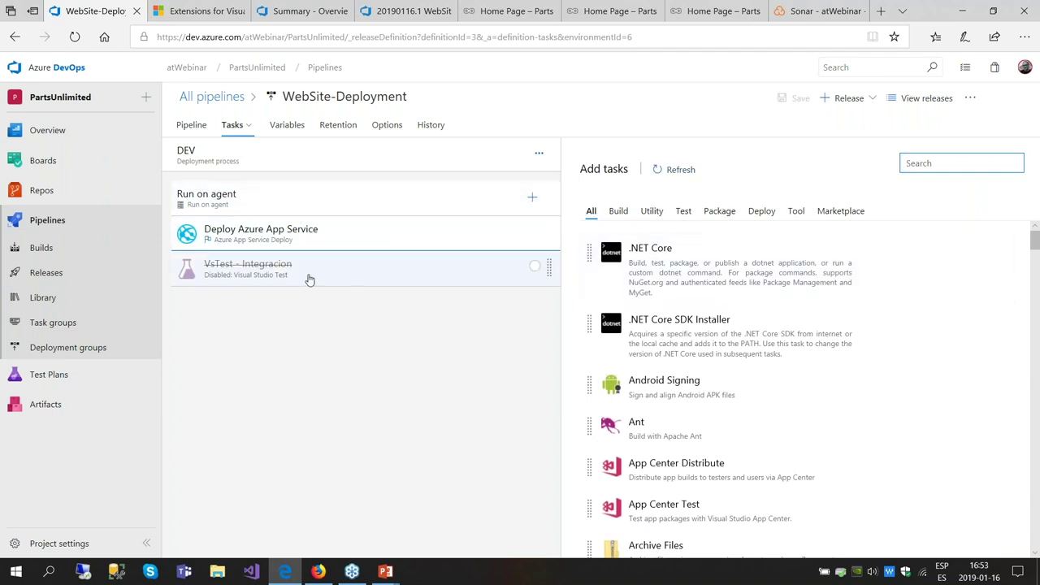
- Review the settings of the VsTest - Integracion and Deploy Azure App Service tasks, and return to the pipeline's stage diagram
{"action": "left_click", "coordinate": [265, 273]}
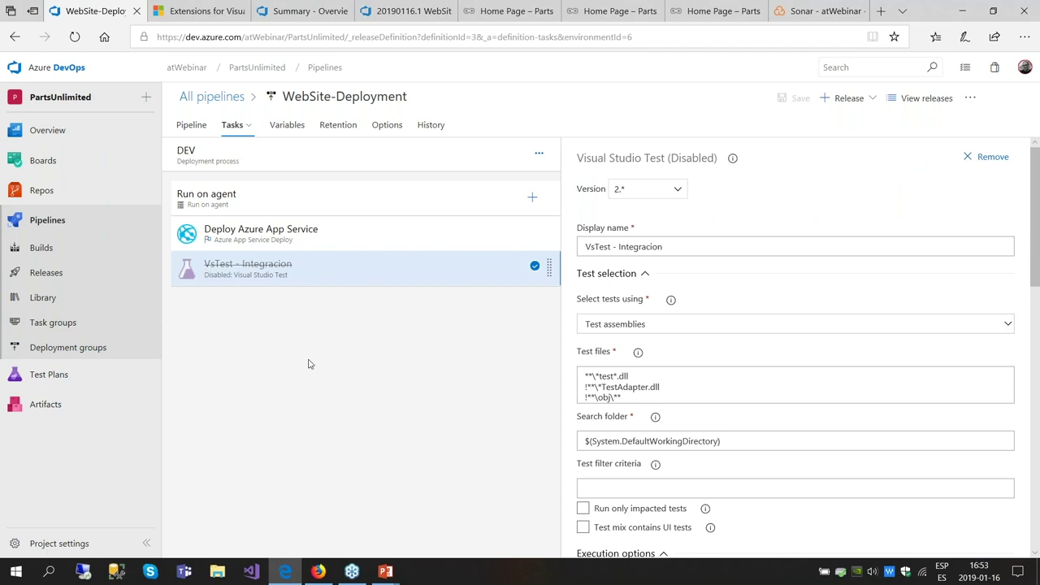
{"action": "left_click", "coordinate": [333, 236]}
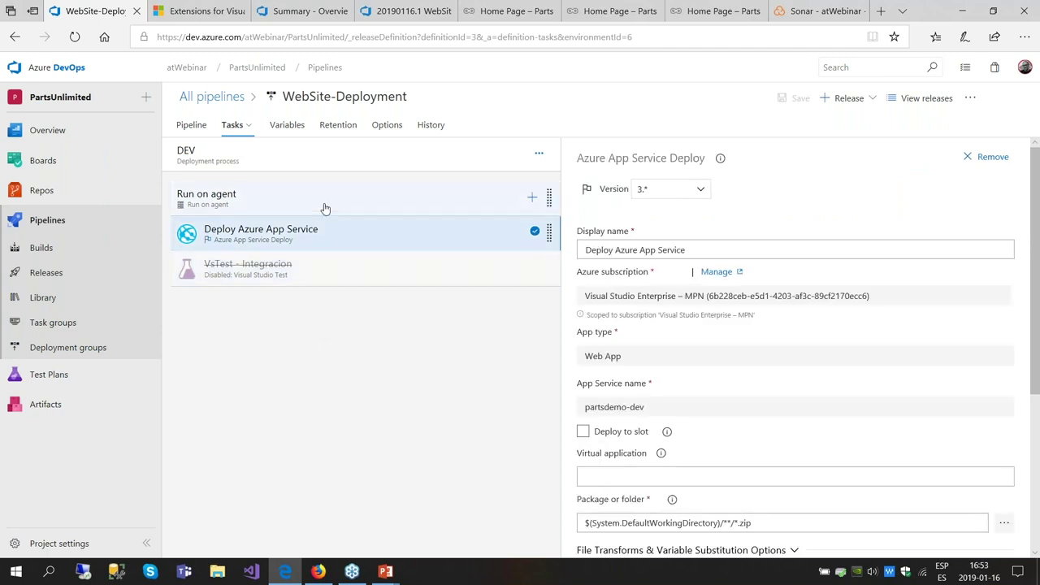
{"action": "left_click", "coordinate": [192, 124]}
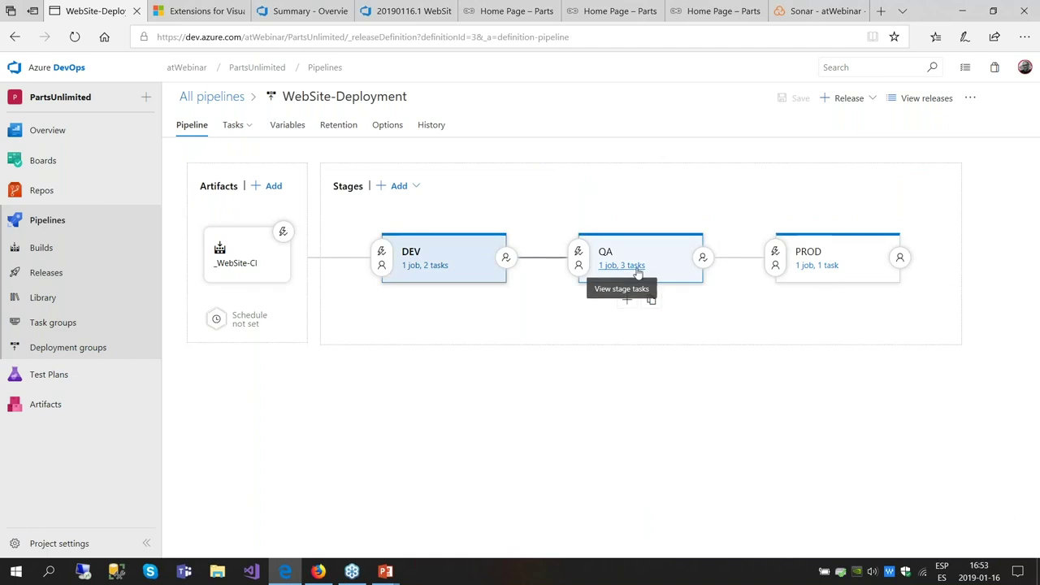
- Show the DEV stage's post-deployment conditions with its approvers, and cycle through the open windows back to the browser
{"action": "left_click", "coordinate": [506, 259]}
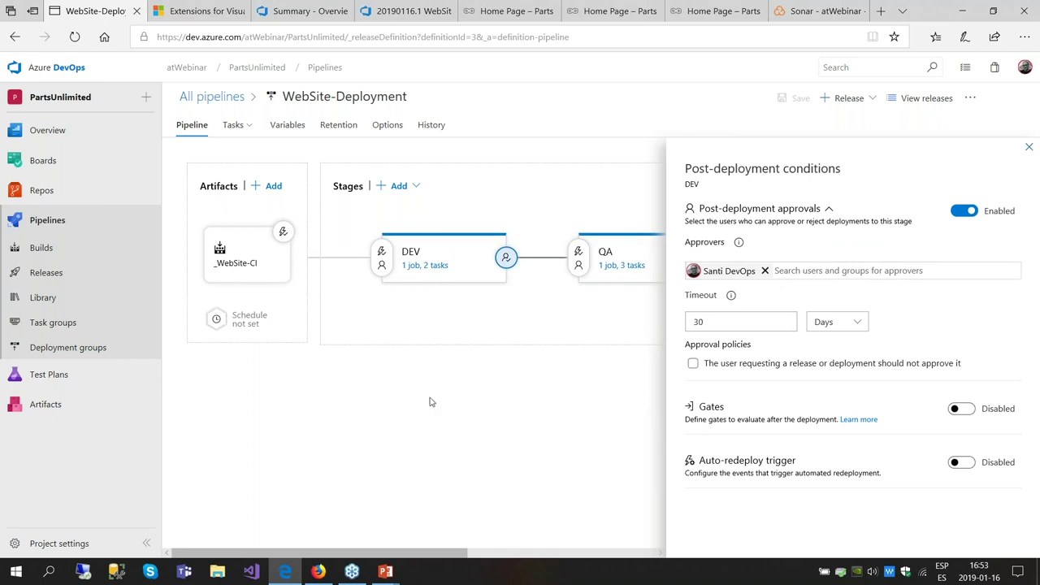
{"action": "left_click", "coordinate": [805, 274]}
{"action": "key", "text": "alt+Tab"}
{"action": "key", "text": "alt+Tab"}
{"action": "key", "text": "alt+Tab"}
{"action": "key", "text": "alt+Tab"}
{"action": "key", "text": "alt+Tab"}
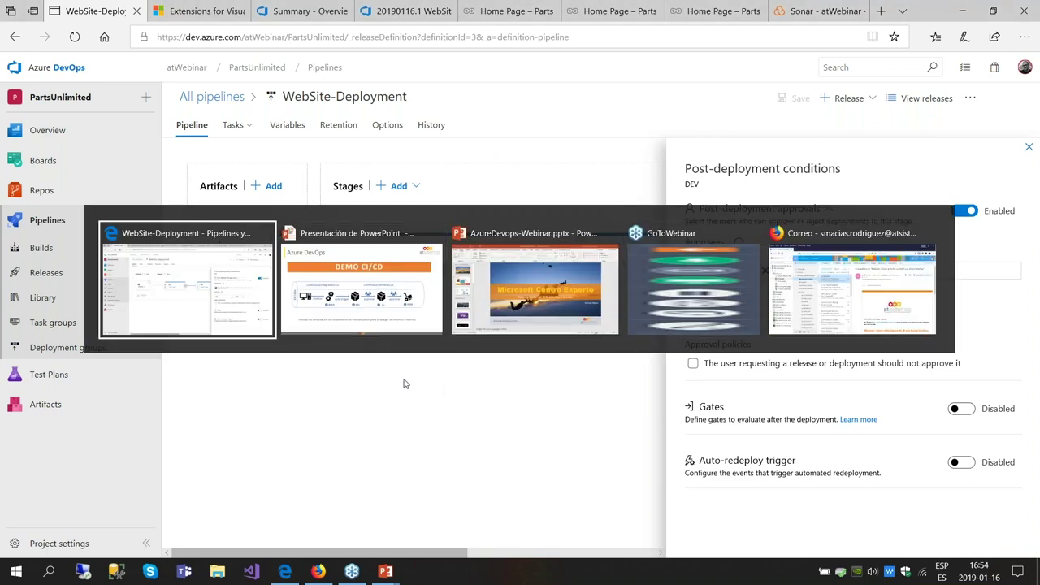
- Open the running WebSite-CI build 20190116.1 and check its job log down to the pending tasks
{"action": "left_click", "coordinate": [51, 251]}
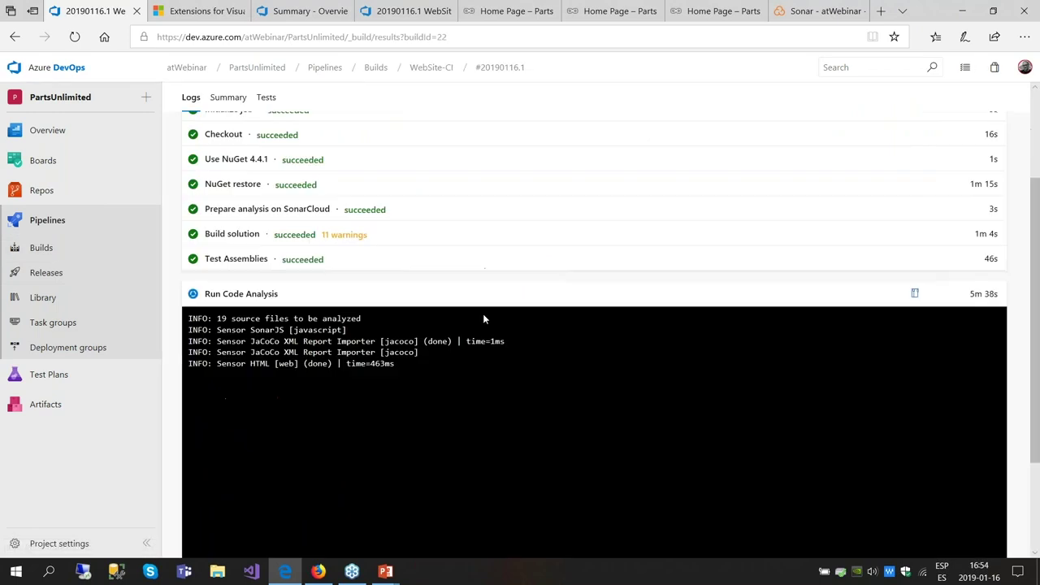
{"action": "scroll", "coordinate": [479, 349], "scroll_direction": "down", "scroll_amount": 1}
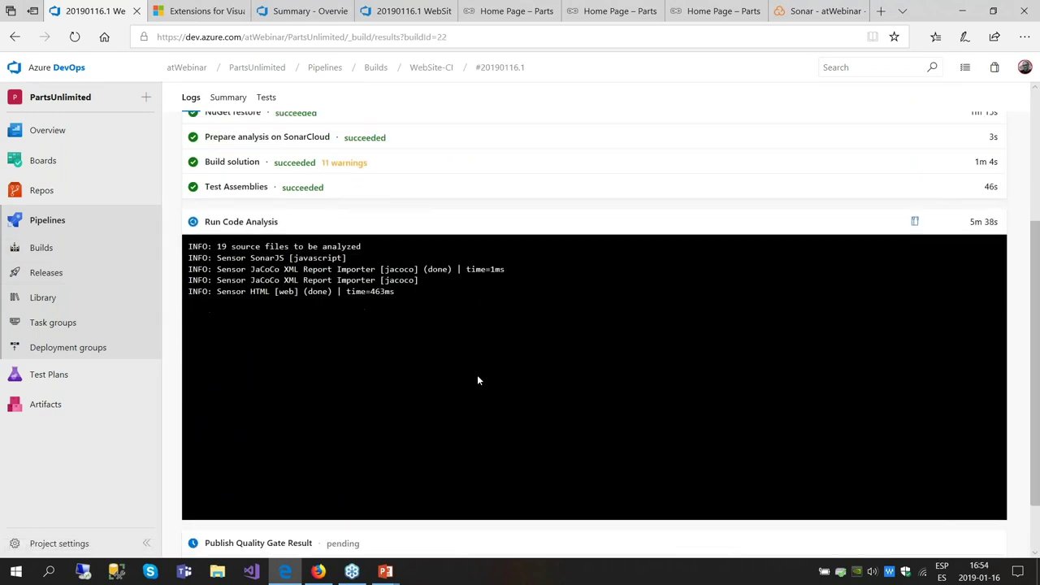
{"action": "scroll", "coordinate": [479, 381], "scroll_direction": "down", "scroll_amount": 1}
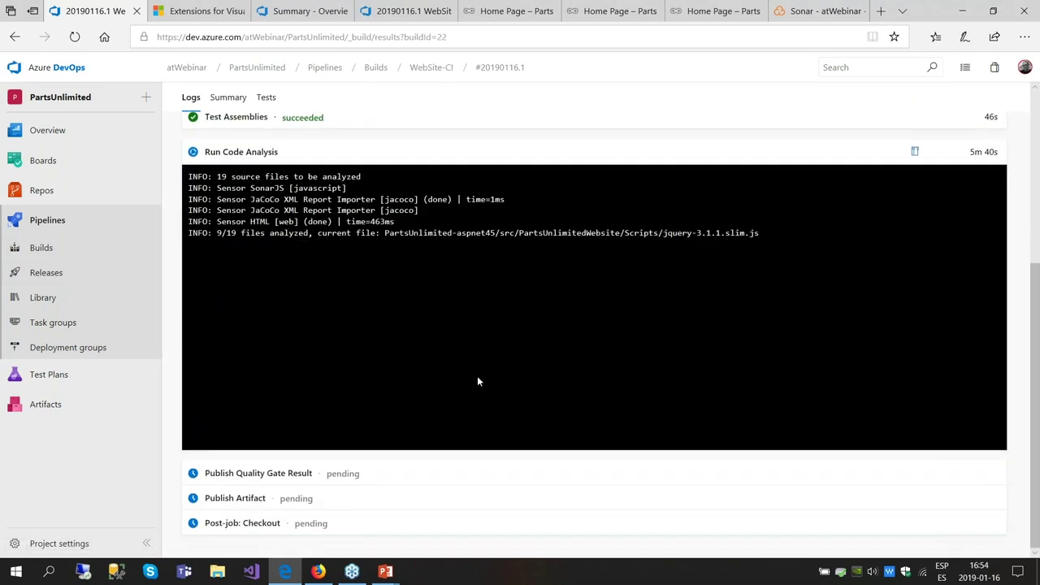
{"action": "scroll", "coordinate": [479, 382], "scroll_direction": "up", "scroll_amount": 5}
- Show the WebSite-Deployment releases, view the pipeline's stages, and return to look through the full release history
{"action": "left_click", "coordinate": [46, 272]}
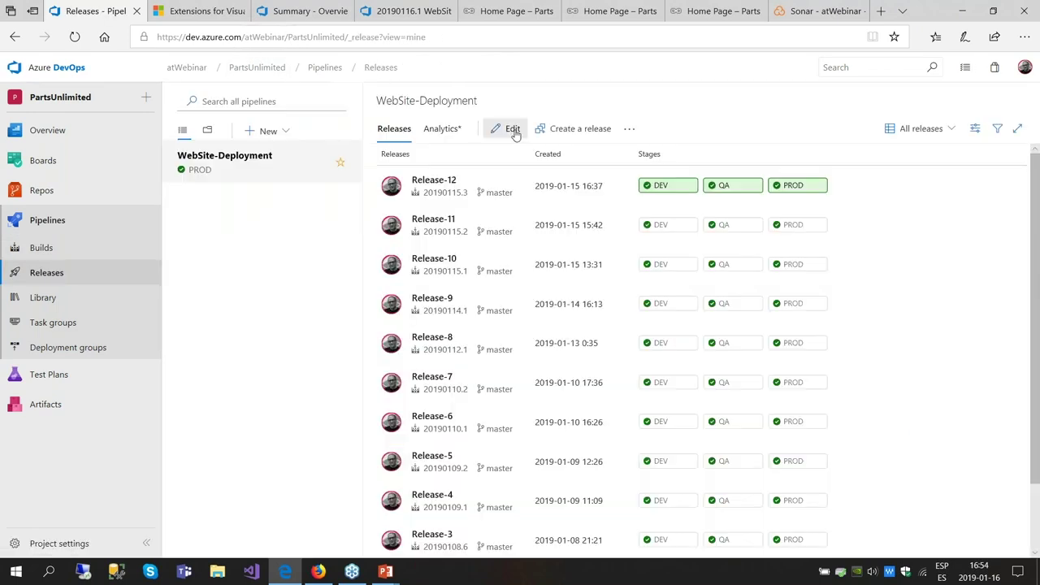
{"action": "left_click", "coordinate": [513, 129]}
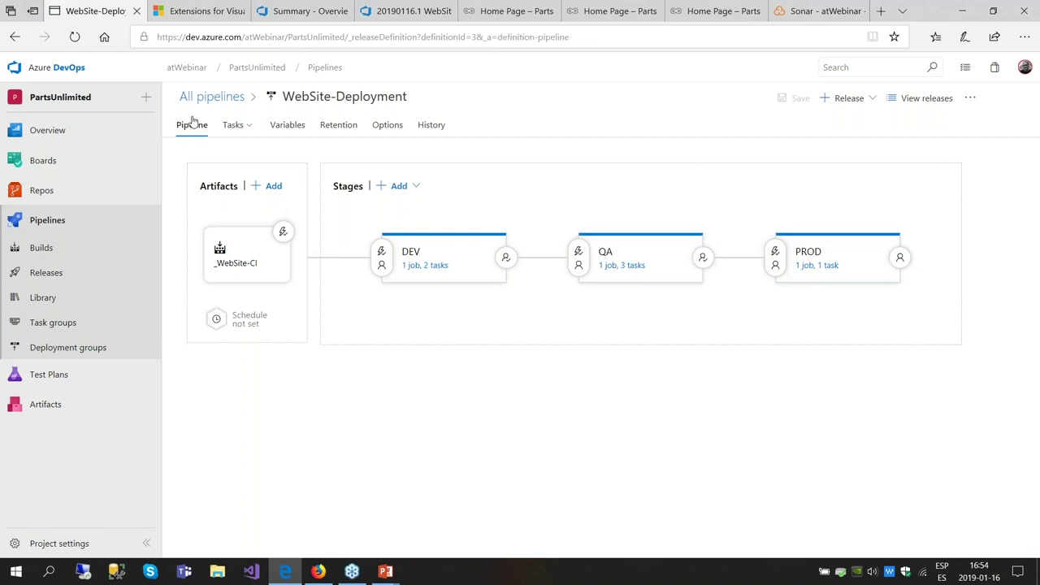
{"action": "left_click", "coordinate": [203, 97]}
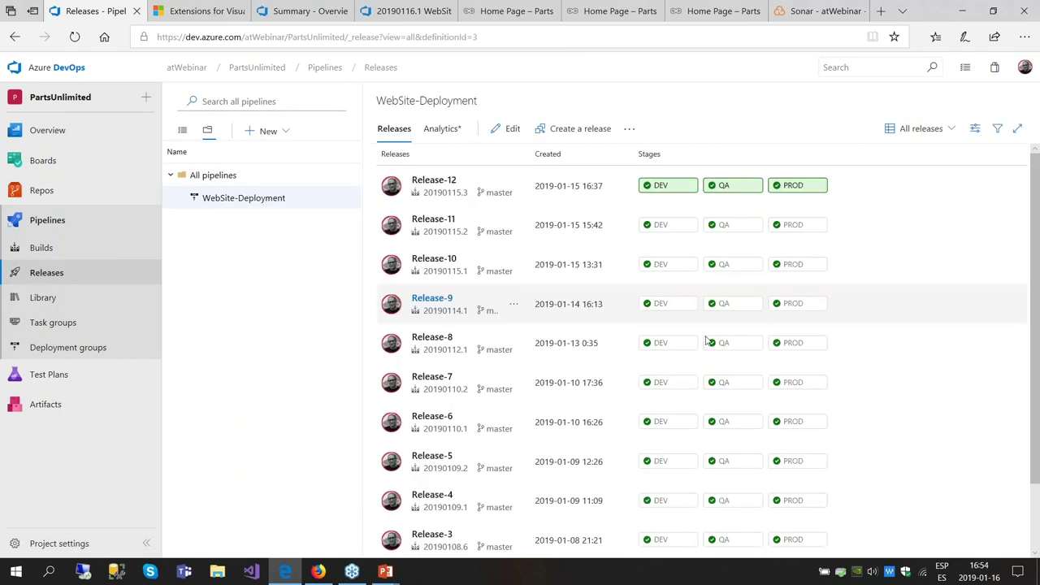
{"action": "scroll", "coordinate": [463, 406], "scroll_direction": "down", "scroll_amount": 2}
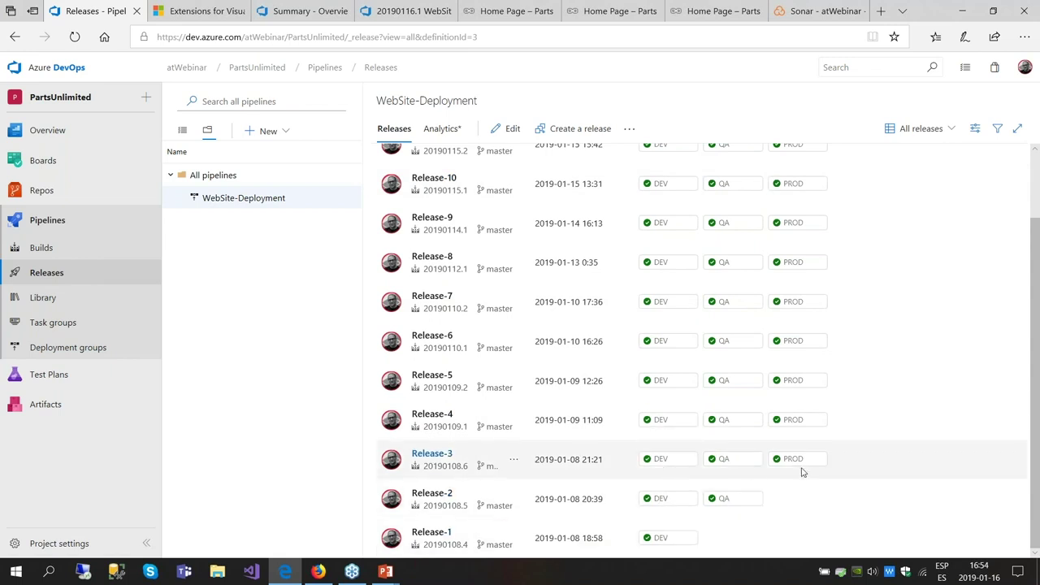
{"action": "scroll", "coordinate": [695, 484], "scroll_direction": "up", "scroll_amount": 2}
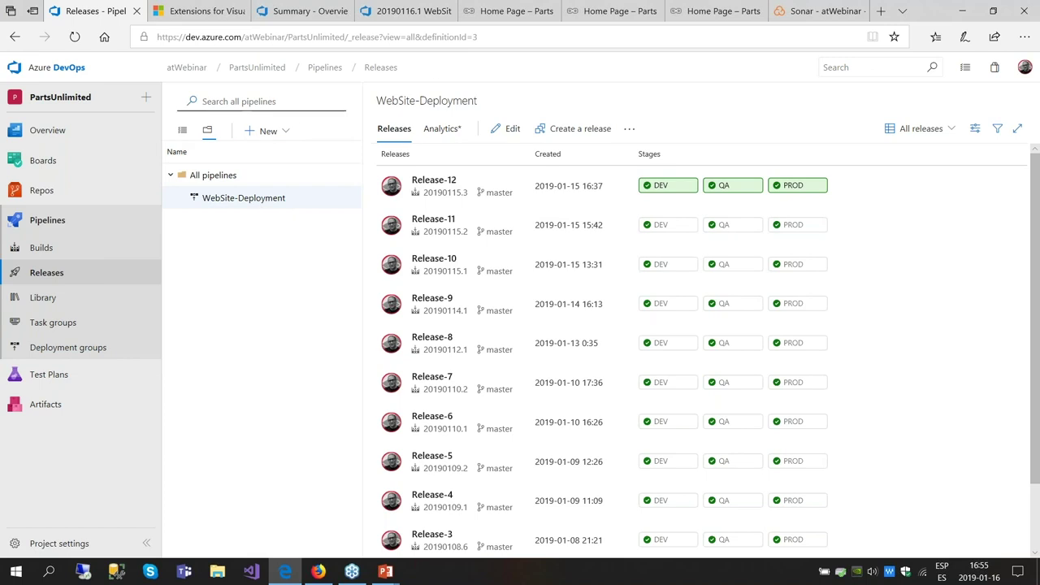
- Look at the WebSite-CI build history and the PartsUnlimited repository's commits, files and tags
{"action": "left_click", "coordinate": [42, 249]}
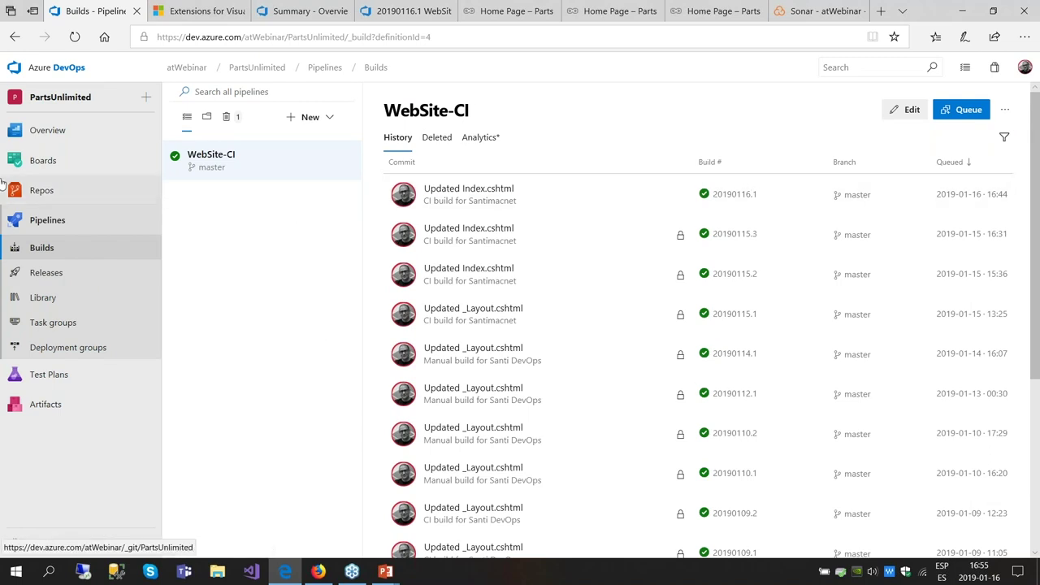
{"action": "left_click", "coordinate": [46, 192]}
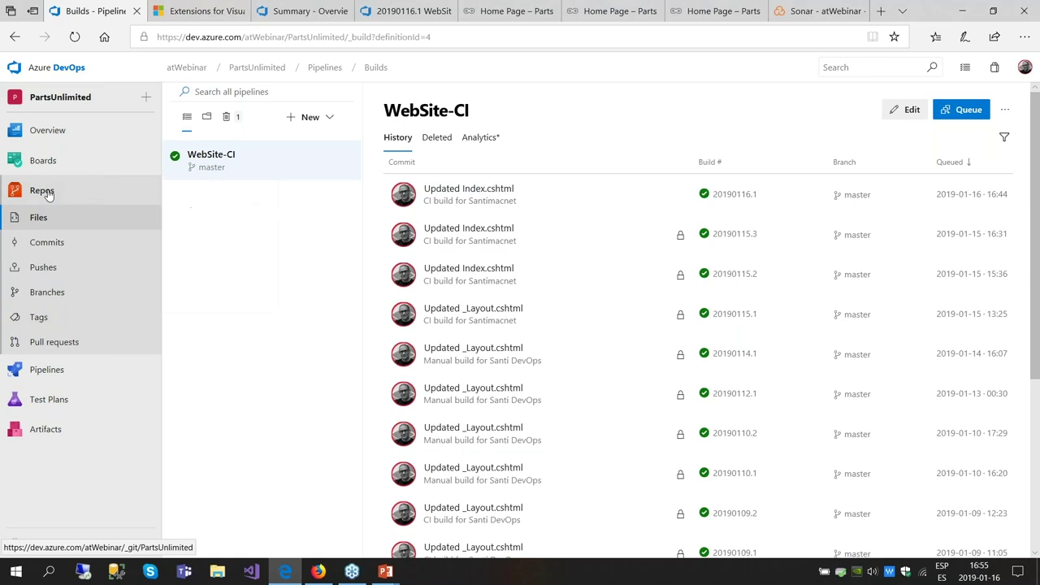
{"action": "left_click", "coordinate": [51, 242]}
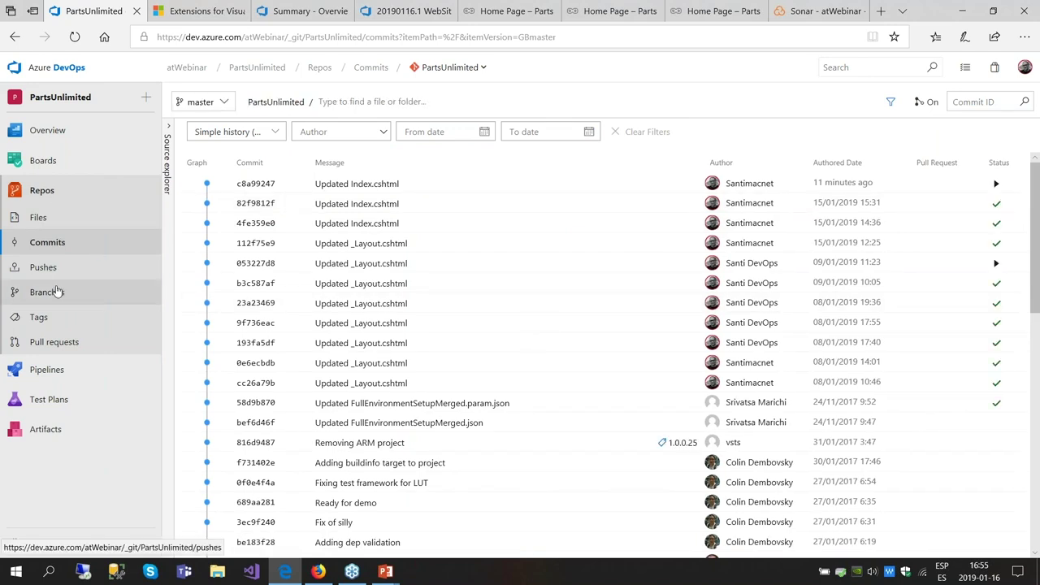
{"action": "left_click", "coordinate": [39, 219]}
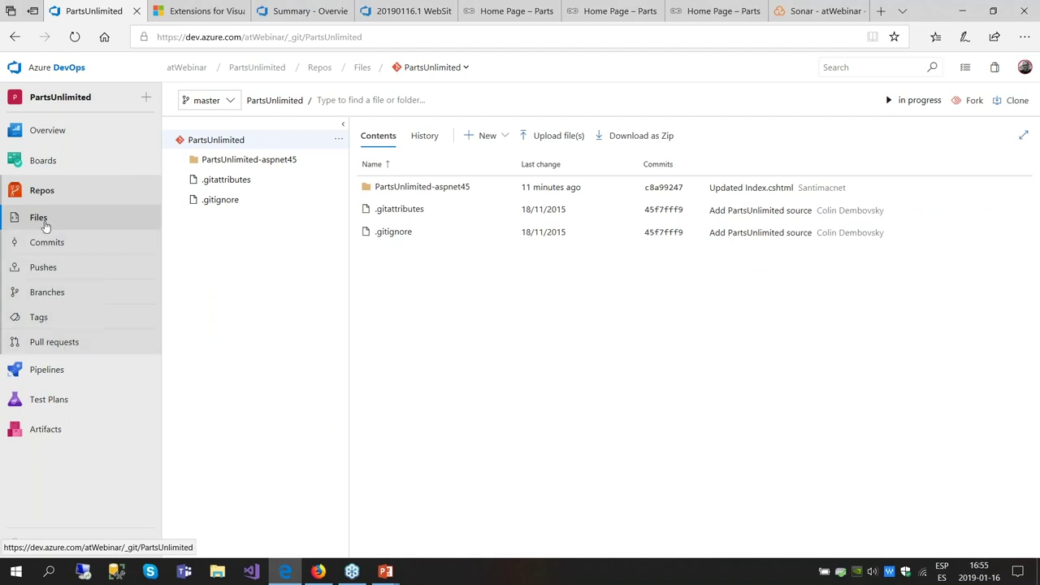
{"action": "left_click", "coordinate": [36, 321]}
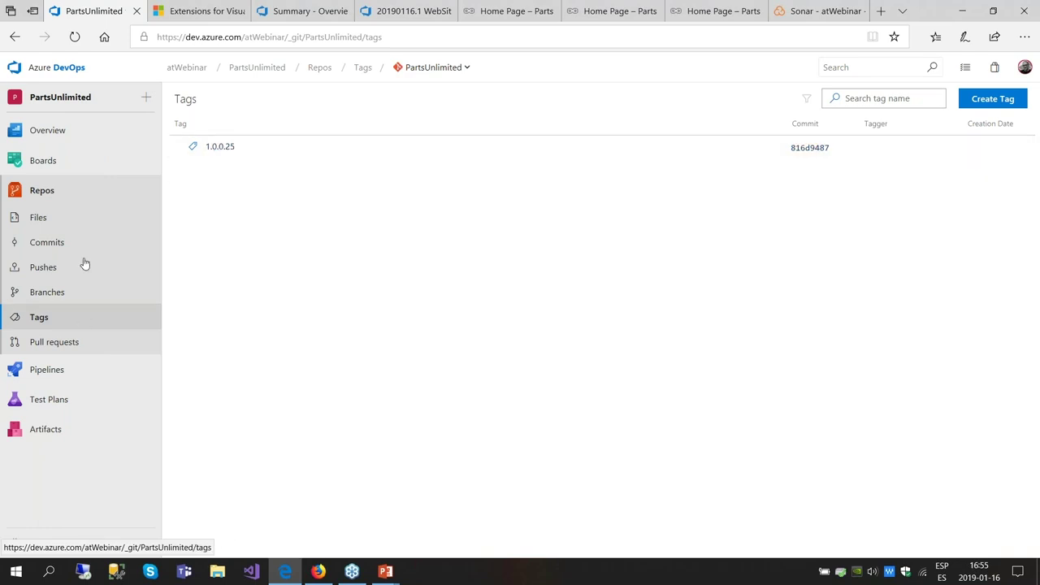
- Open WebSite-CI build 20190116.1, look over its job tasks, and expand the code coverage details in its summary
{"action": "left_click", "coordinate": [57, 368]}
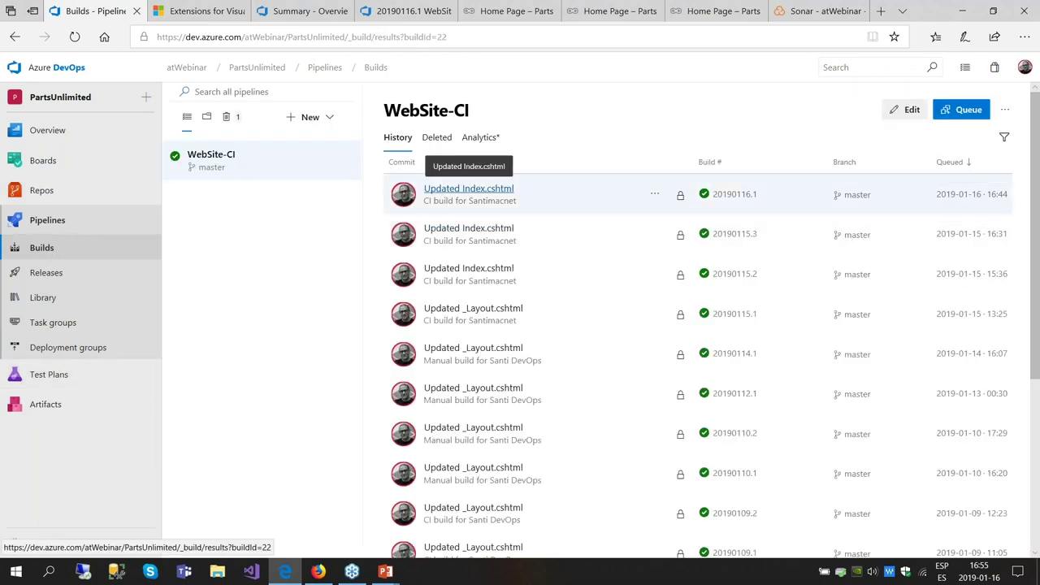
{"action": "left_click", "coordinate": [455, 188]}
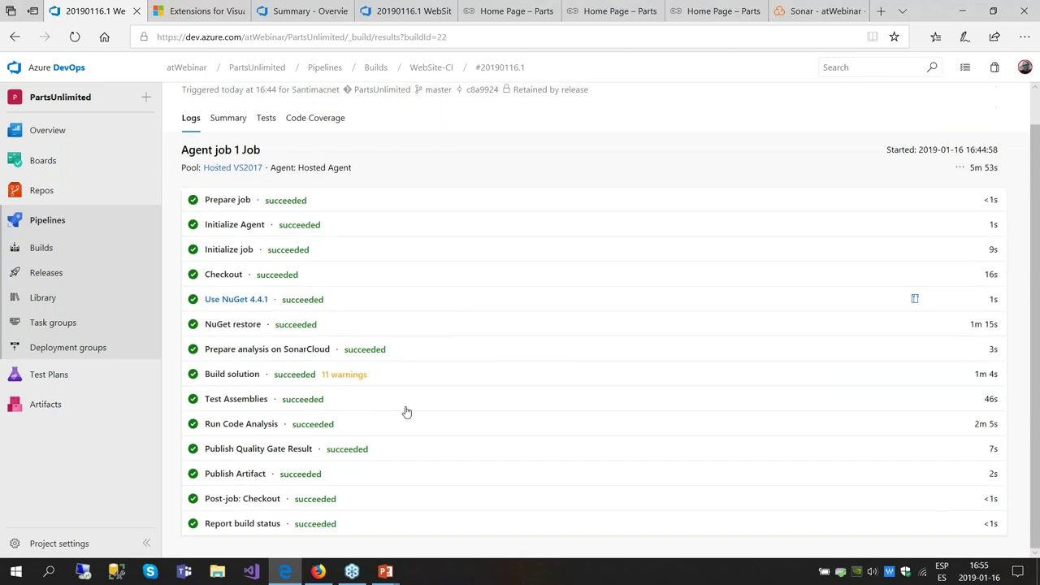
{"action": "left_click", "coordinate": [228, 156]}
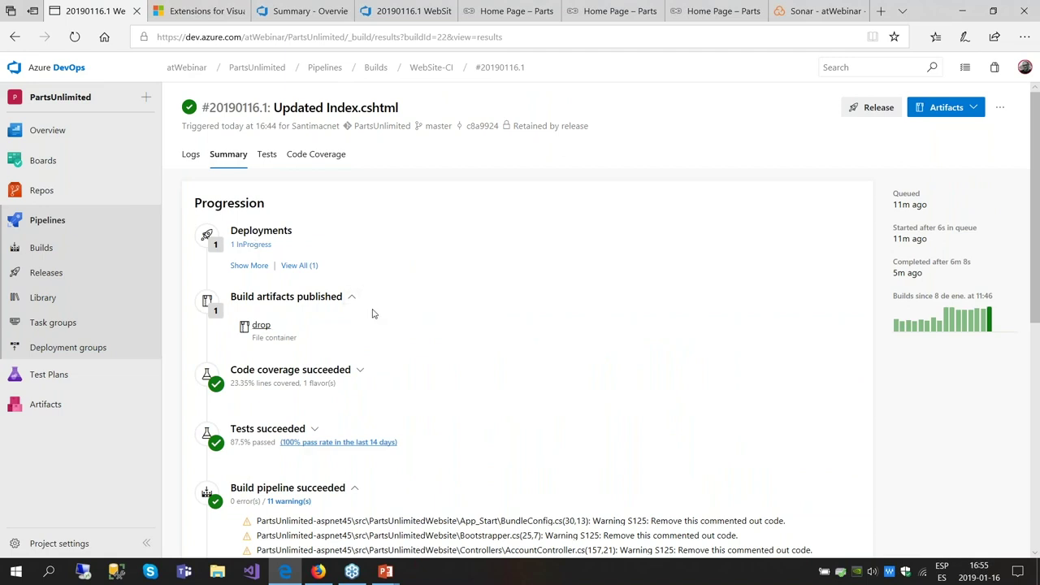
{"action": "scroll", "coordinate": [371, 314], "scroll_direction": "down", "scroll_amount": 1}
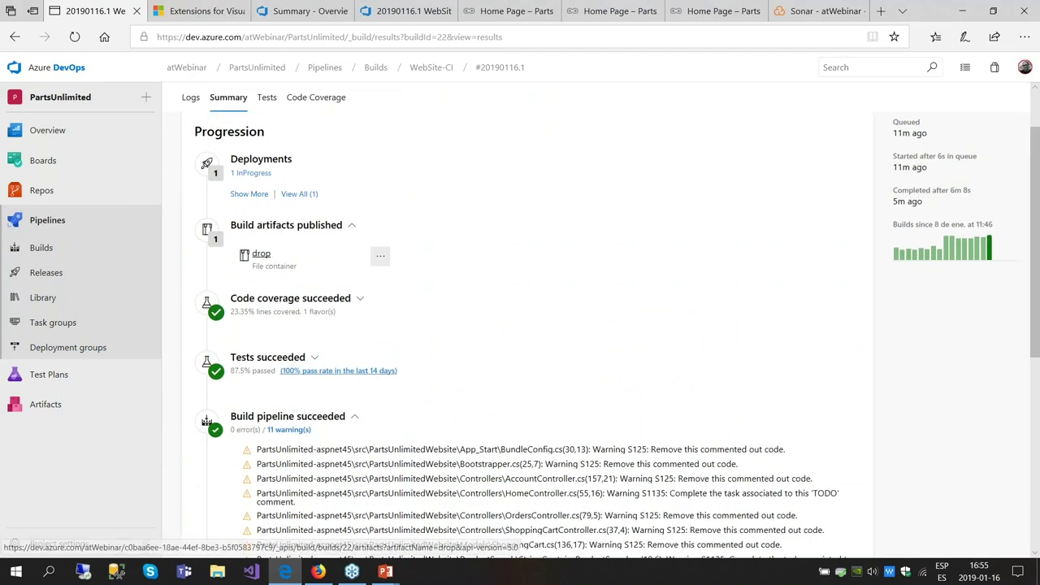
{"action": "scroll", "coordinate": [358, 233], "scroll_direction": "down", "scroll_amount": 1}
{"action": "left_click", "coordinate": [359, 230]}
{"action": "scroll", "coordinate": [452, 252], "scroll_direction": "down", "scroll_amount": 1}
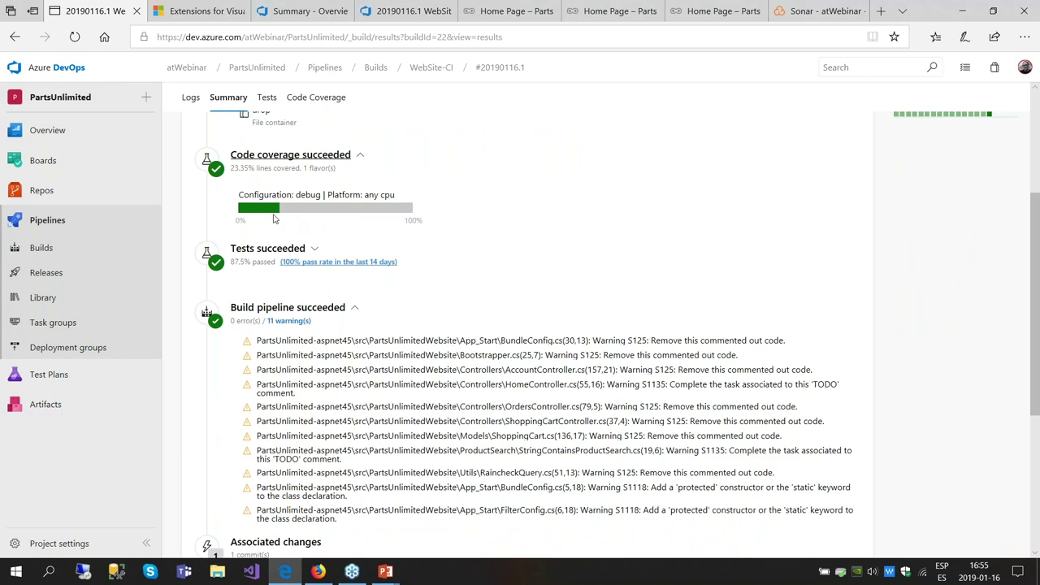
- Expand the build's test results and review its warnings, associated changes, linked work items and SonarCloud analysis report
{"action": "left_click", "coordinate": [315, 249]}
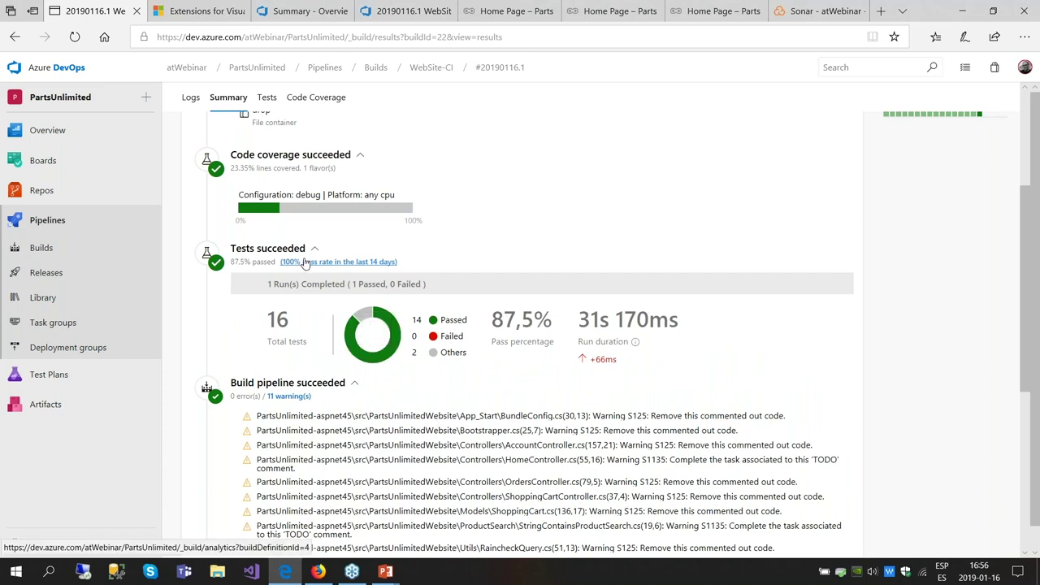
{"action": "scroll", "coordinate": [302, 263], "scroll_direction": "down", "scroll_amount": 3}
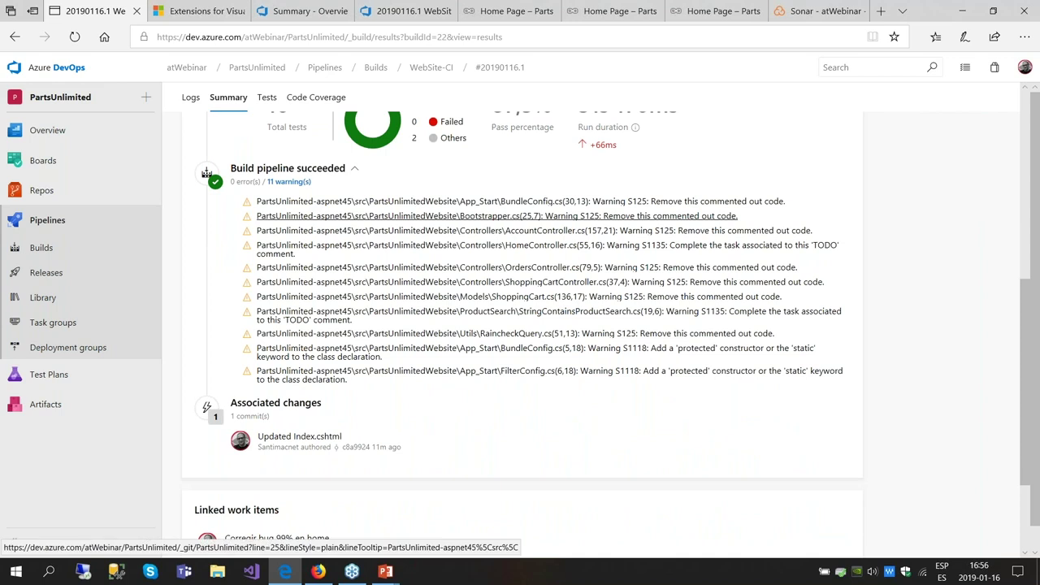
{"action": "scroll", "coordinate": [345, 236], "scroll_direction": "down", "scroll_amount": 2}
{"action": "scroll", "coordinate": [382, 129], "scroll_direction": "up", "scroll_amount": 2}
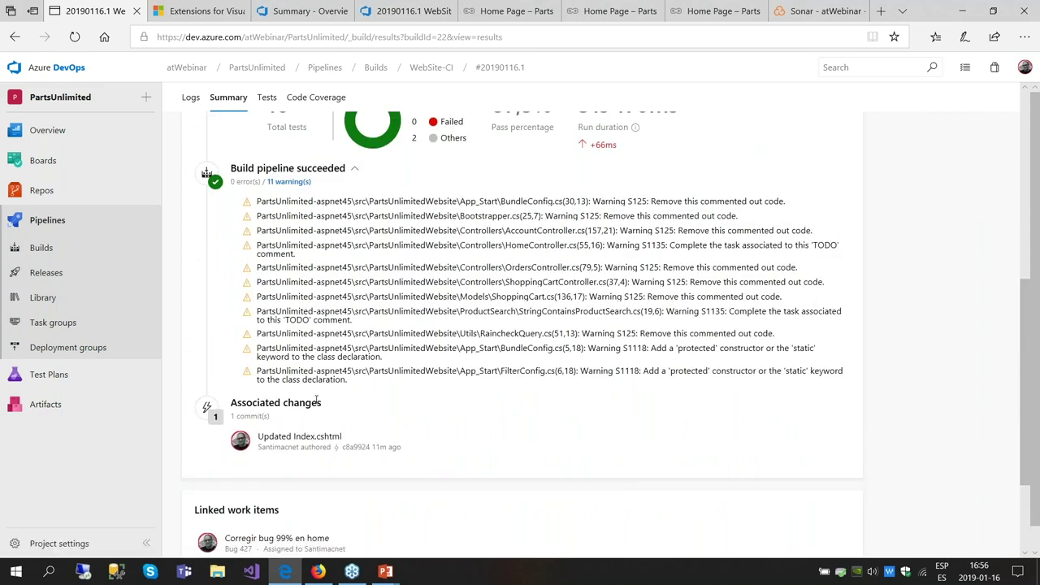
{"action": "scroll", "coordinate": [316, 398], "scroll_direction": "down", "scroll_amount": 1}
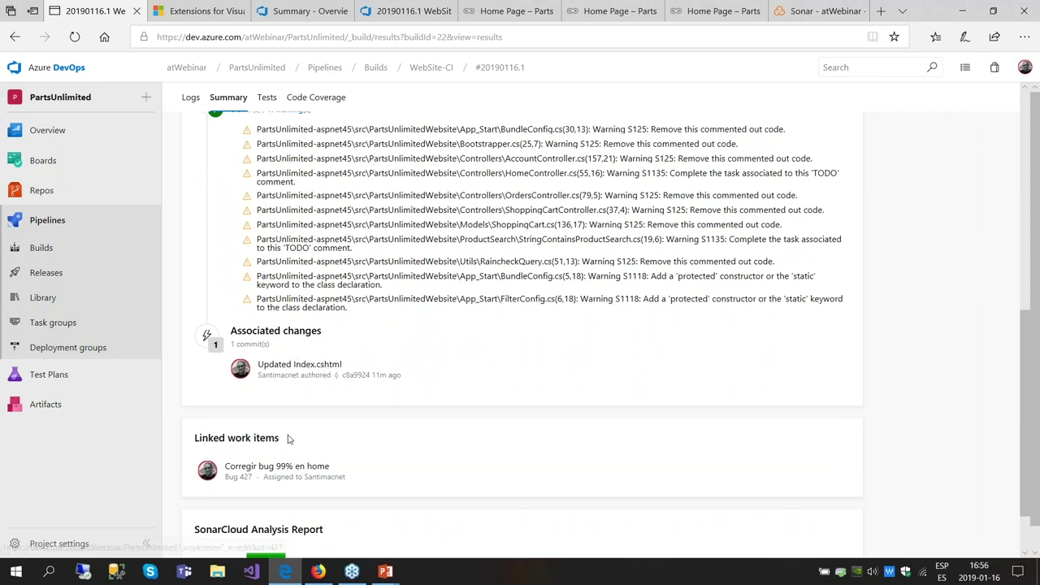
{"action": "scroll", "coordinate": [288, 439], "scroll_direction": "down", "scroll_amount": 1}
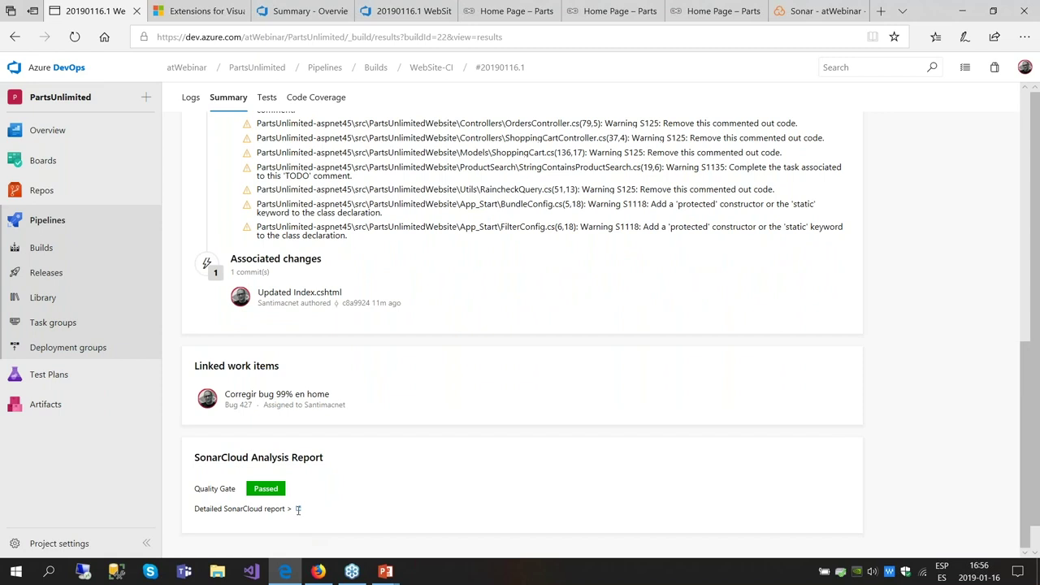
- Open the build's detailed SonarCloud report and look over the project dashboard's metrics
{"action": "left_click", "coordinate": [249, 509]}
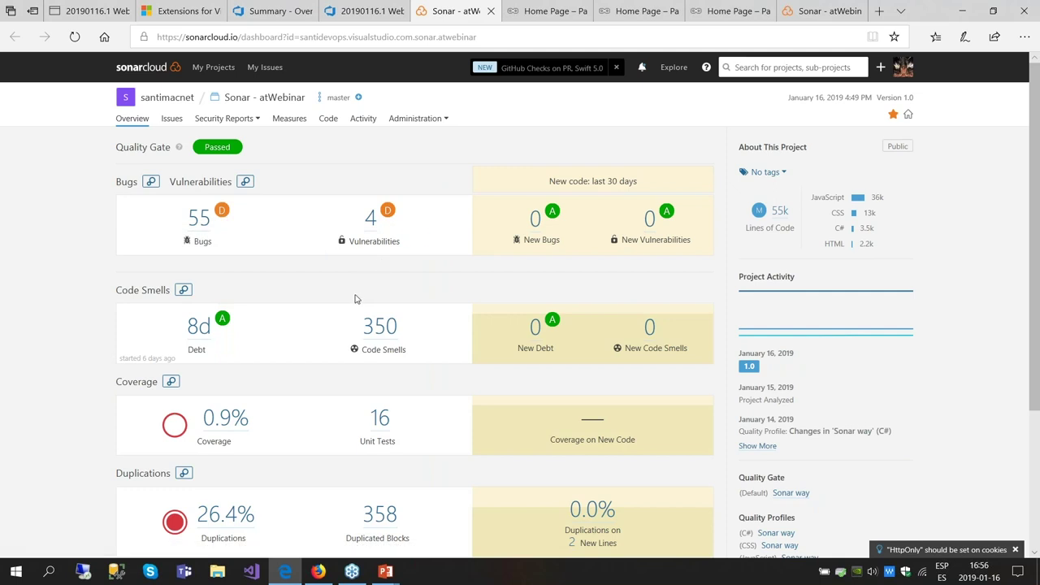
{"action": "scroll", "coordinate": [355, 299], "scroll_direction": "down", "scroll_amount": 3}
{"action": "scroll", "coordinate": [355, 299], "scroll_direction": "up", "scroll_amount": 3}
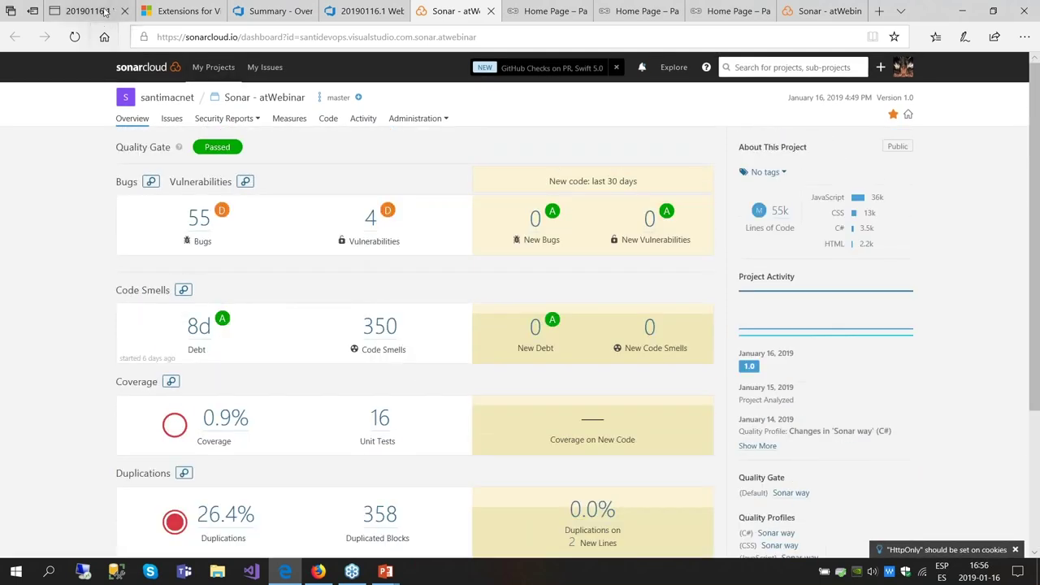
- Go back to PartsUnlimited in Azure DevOps, glance at the project summary and Marketplace extensions, and show the WebSite-Deployment releases
{"action": "left_click", "coordinate": [104, 11]}
{"action": "left_click", "coordinate": [273, 11]}
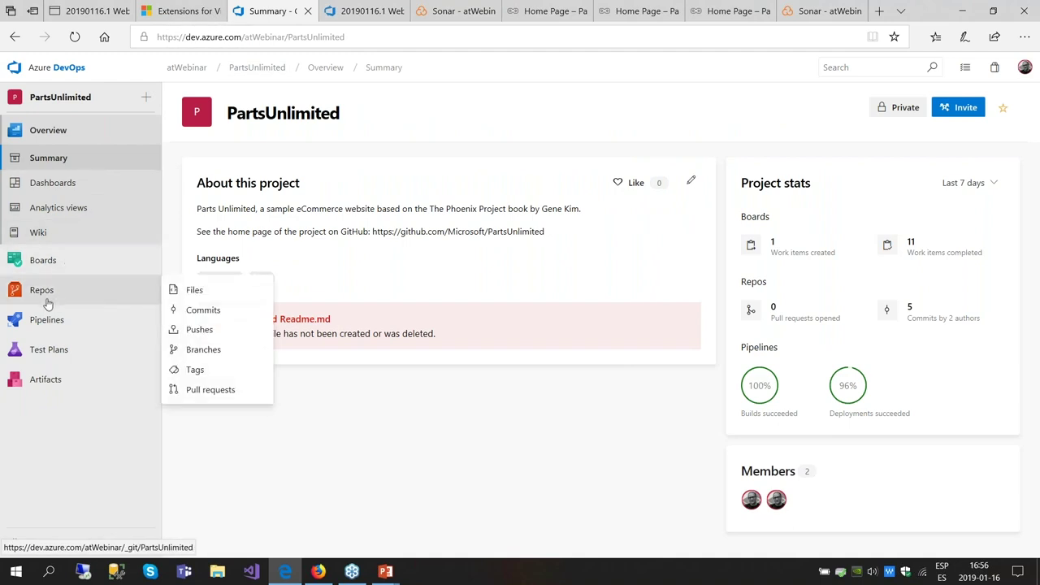
{"action": "mouse_move", "coordinate": [49, 261]}
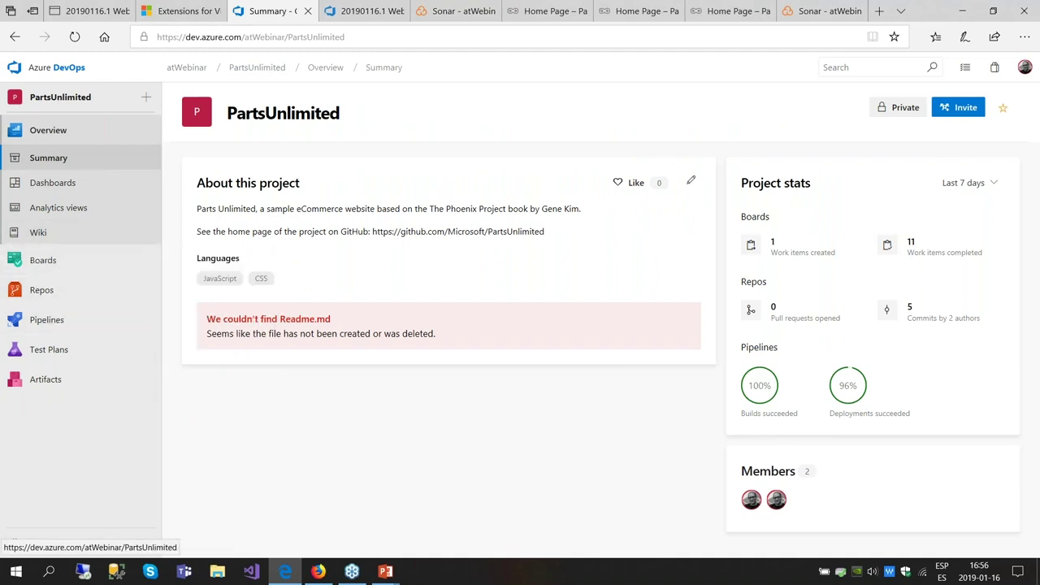
{"action": "left_click", "coordinate": [198, 18]}
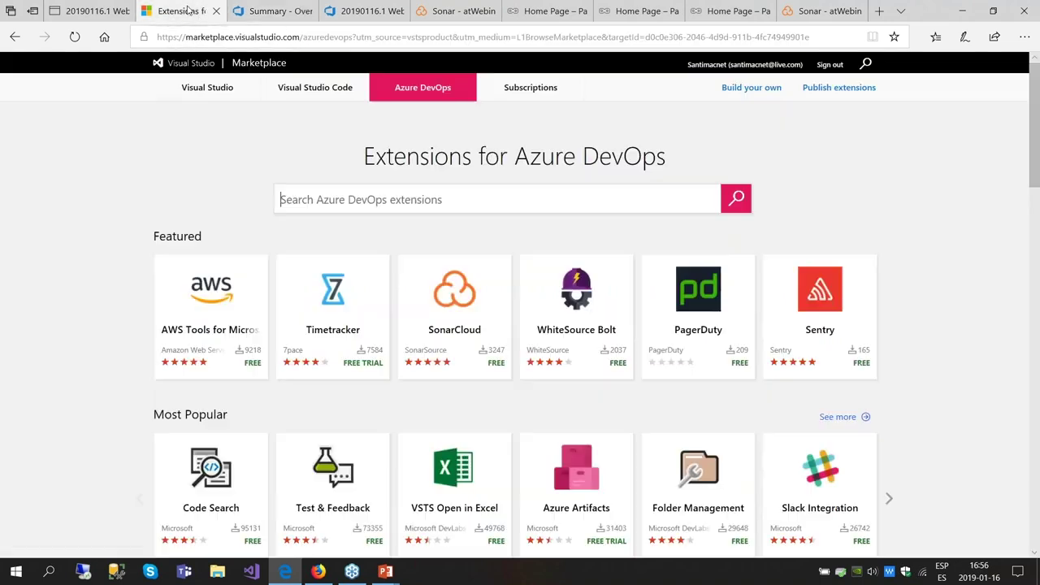
{"action": "left_click", "coordinate": [98, 10]}
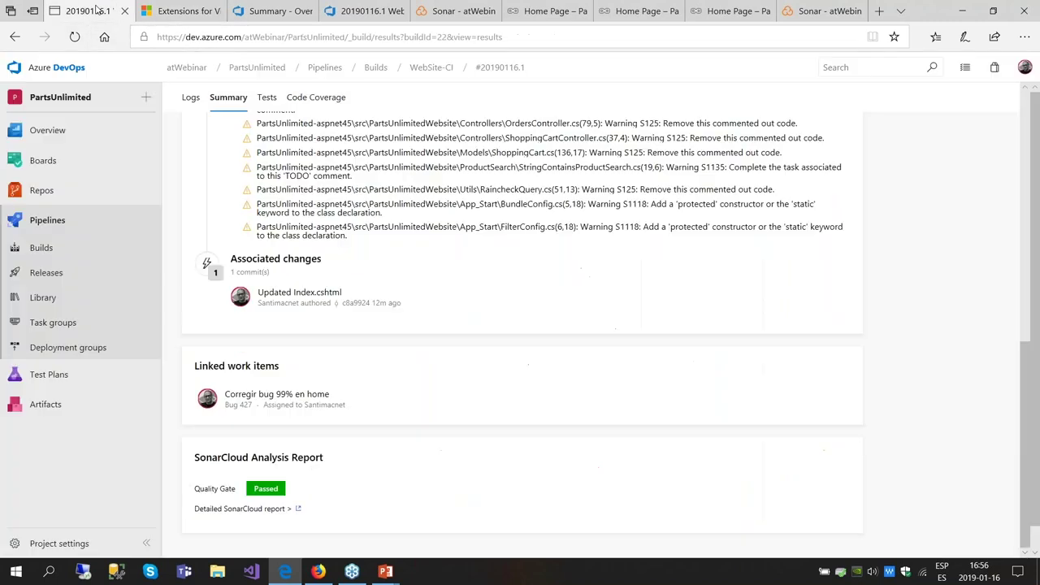
{"action": "left_click", "coordinate": [46, 273]}
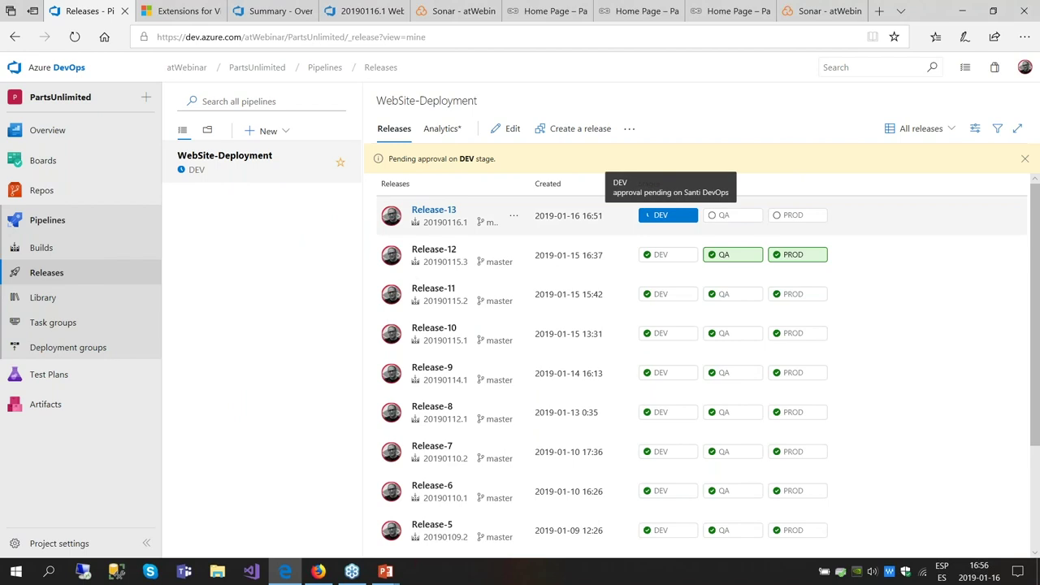
- Open Release-13 in WebSite-Deployment, and read the WebSite-CI build succeeded notification e-mail in the Outlook inbox
{"action": "left_click", "coordinate": [452, 210]}
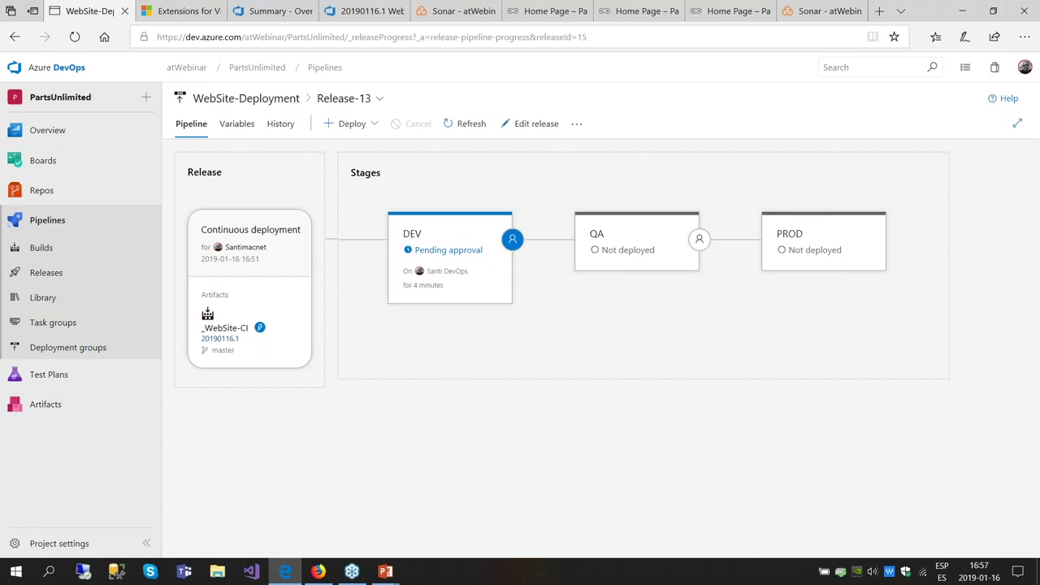
{"action": "left_click", "coordinate": [878, 11]}
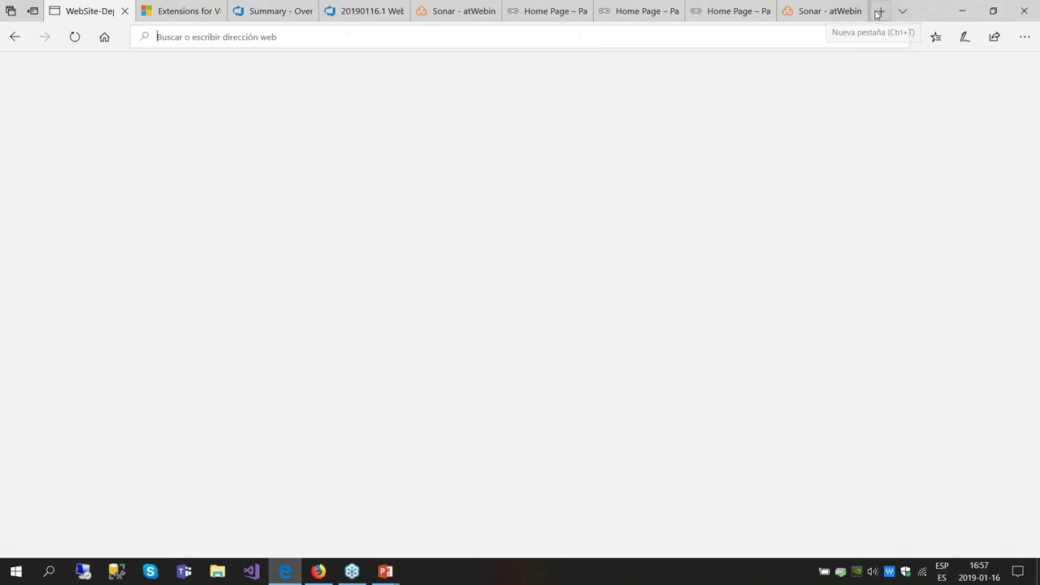
{"action": "left_click", "coordinate": [177, 181]}
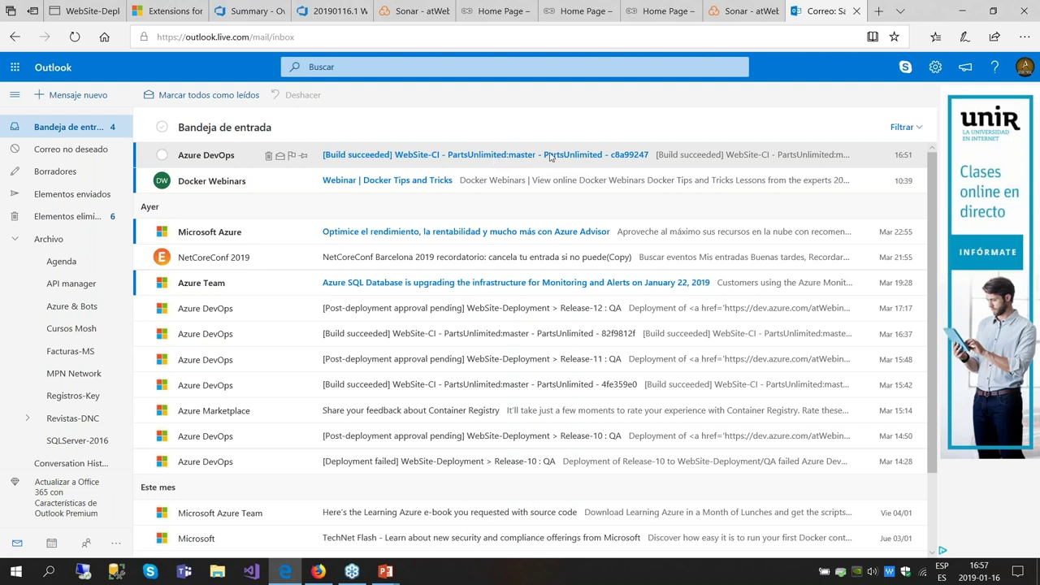
{"action": "left_click", "coordinate": [477, 154]}
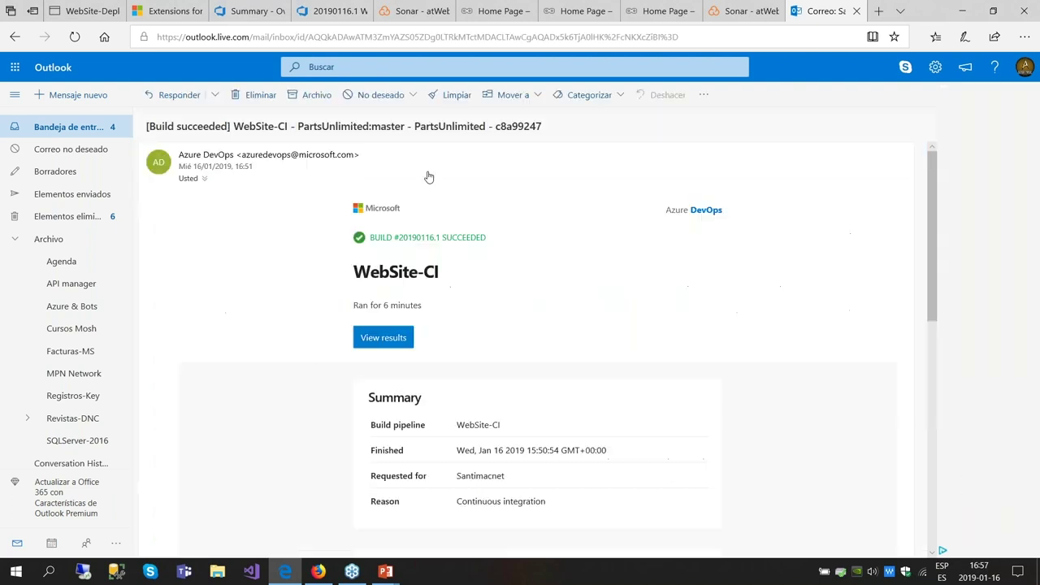
{"action": "scroll", "coordinate": [447, 388], "scroll_direction": "down", "scroll_amount": 8}
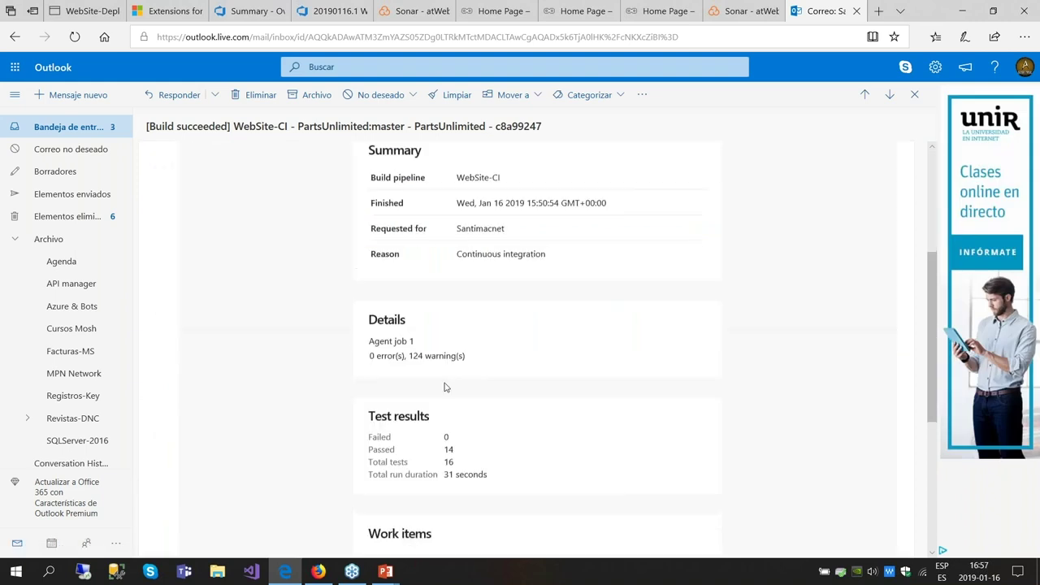
{"action": "scroll", "coordinate": [469, 398], "scroll_direction": "up", "scroll_amount": 6}
{"action": "scroll", "coordinate": [469, 398], "scroll_direction": "up", "scroll_amount": 2}
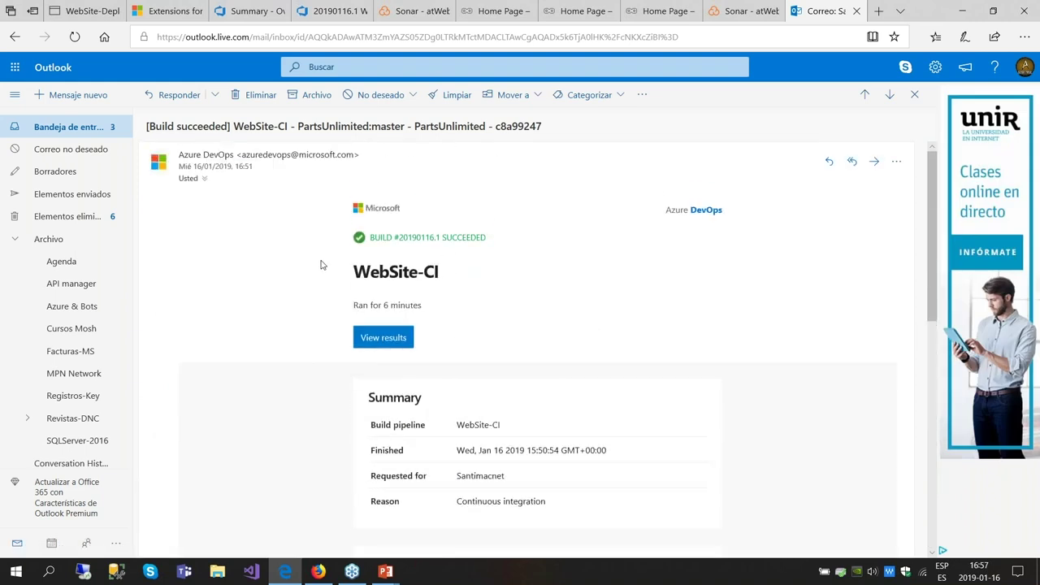
- Show the discount slide on the Parts Unlimited dev site, reload the page, and close both SonarCloud tabs
{"action": "left_click", "coordinate": [94, 7]}
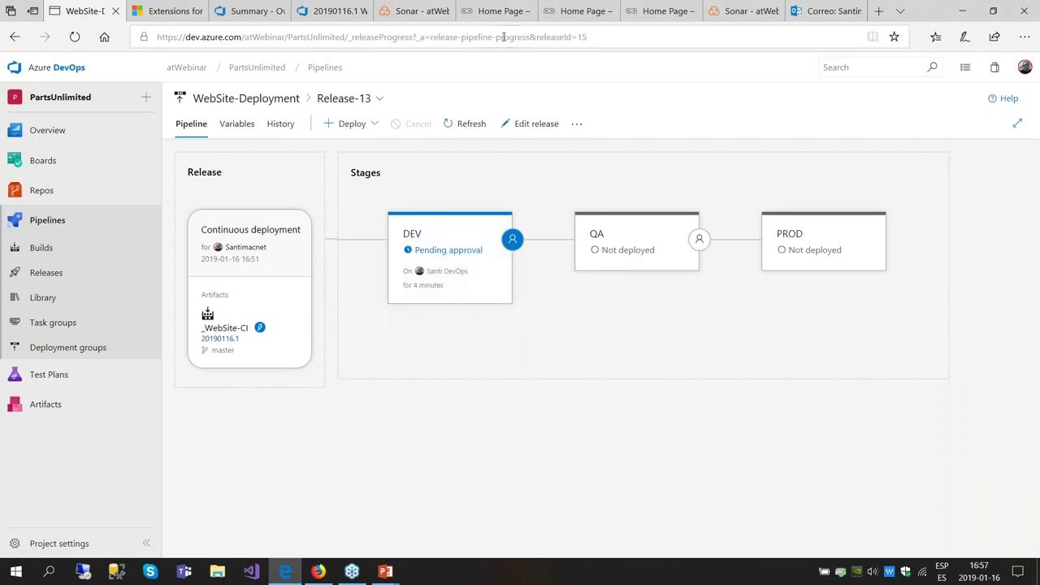
{"action": "left_click", "coordinate": [498, 11]}
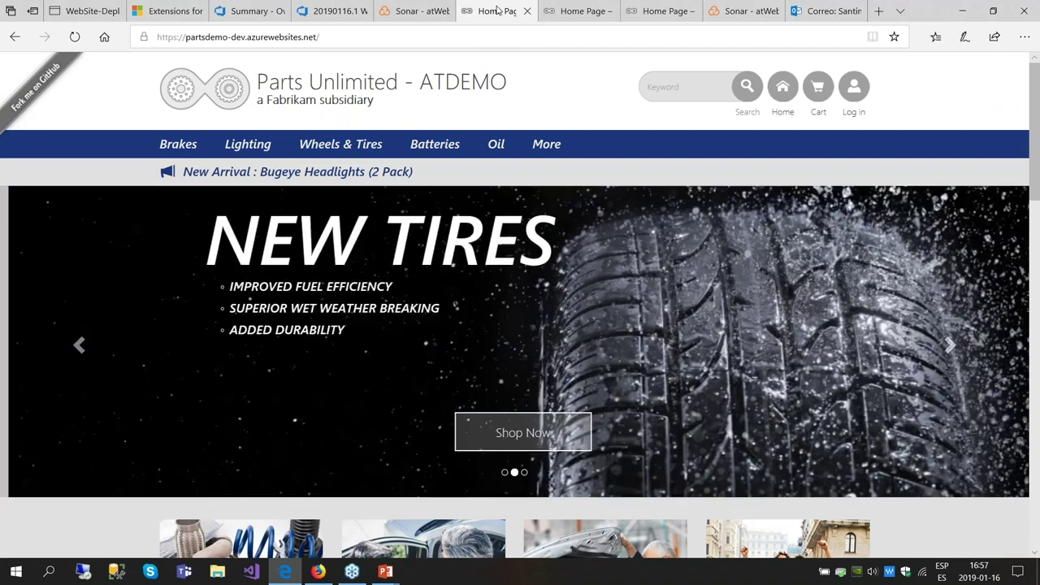
{"action": "left_click", "coordinate": [505, 474]}
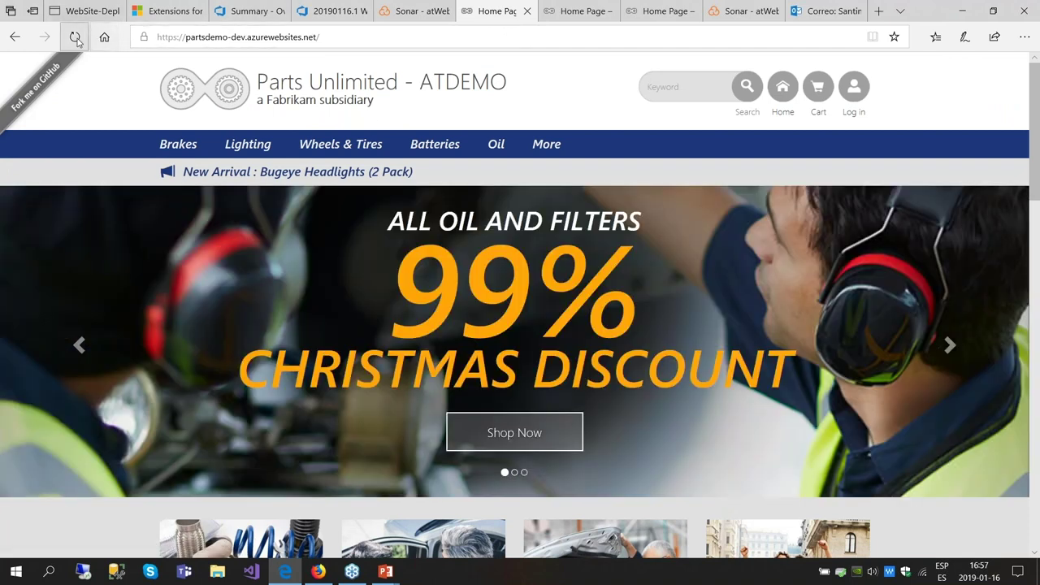
{"action": "left_click", "coordinate": [75, 39]}
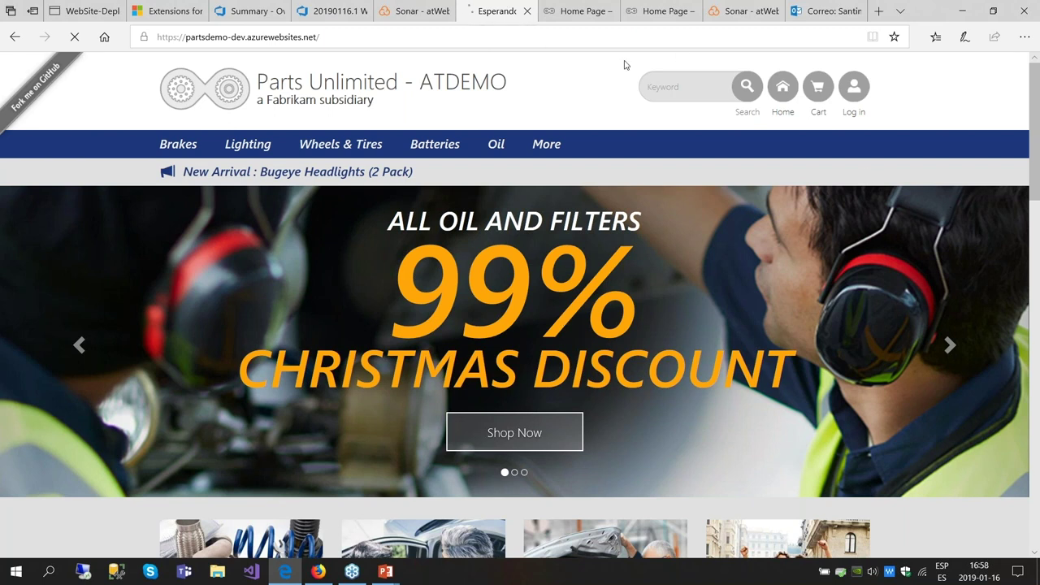
{"action": "left_click", "coordinate": [446, 12]}
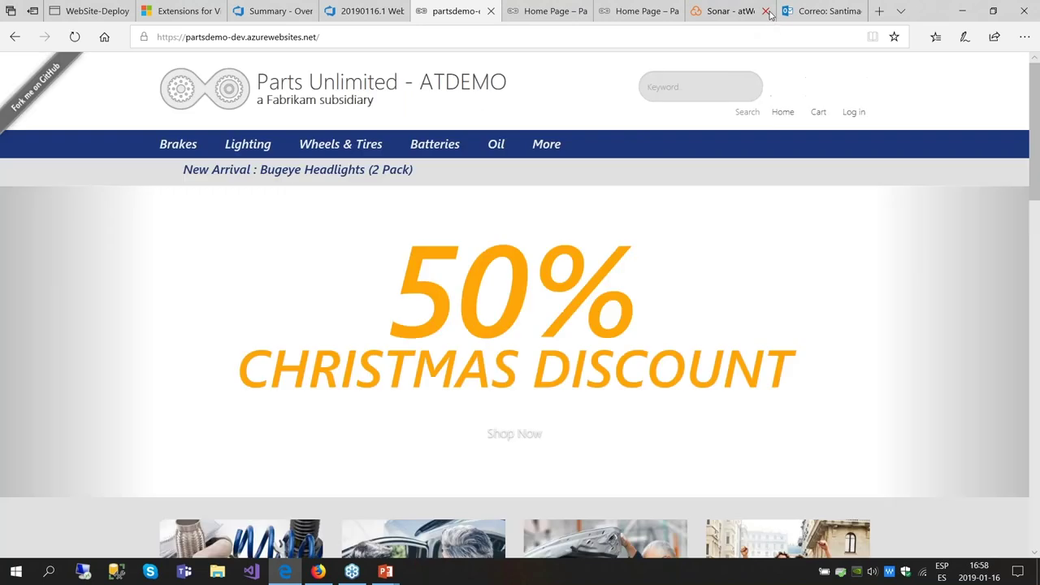
{"action": "left_click", "coordinate": [767, 11]}
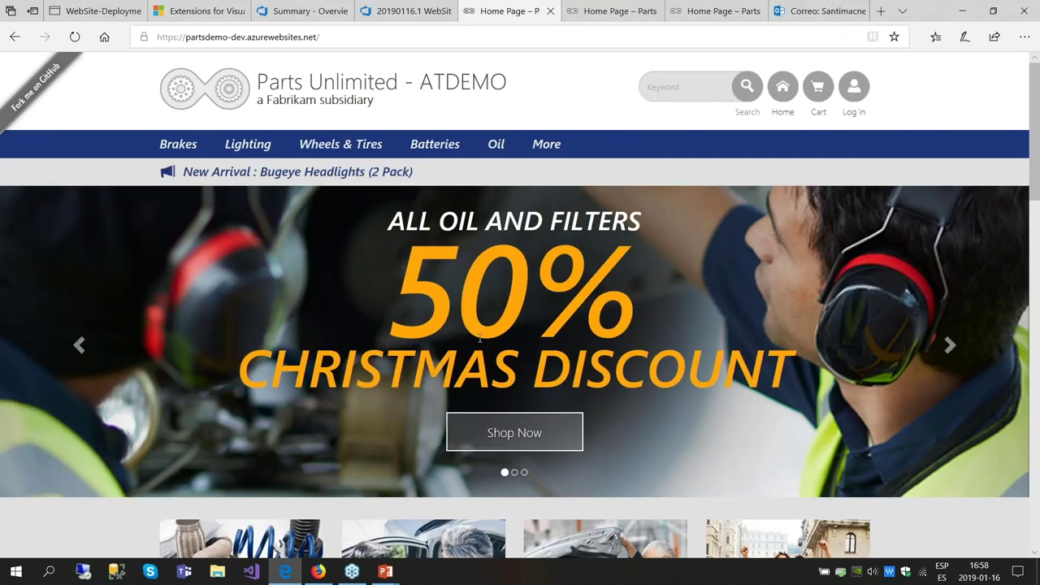
- Approve Release-13's pending DEV post-deployment approval by overriding the assigned approver, and close the approval details
{"action": "left_click", "coordinate": [102, 10]}
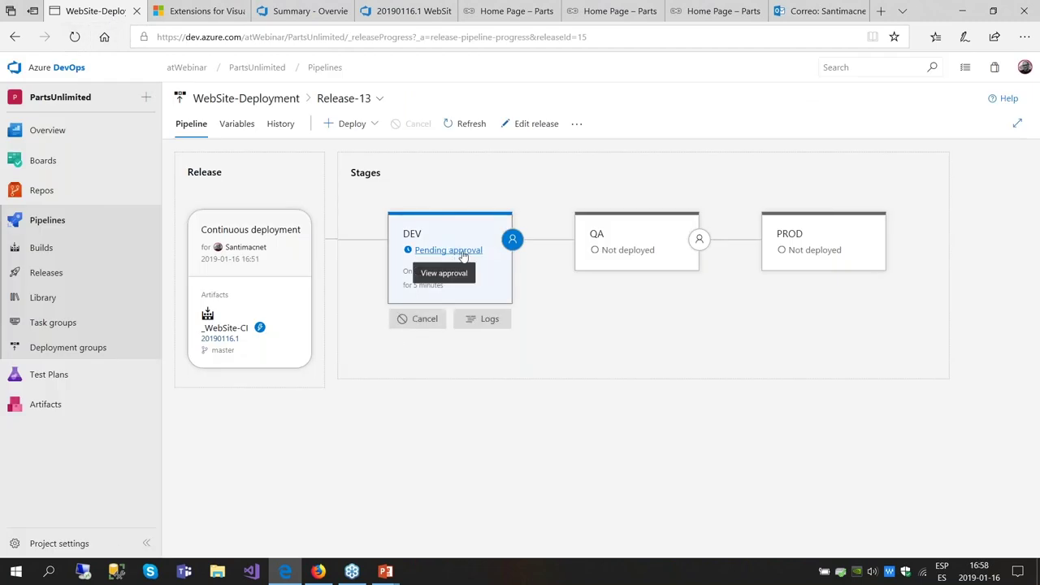
{"action": "left_click", "coordinate": [448, 251]}
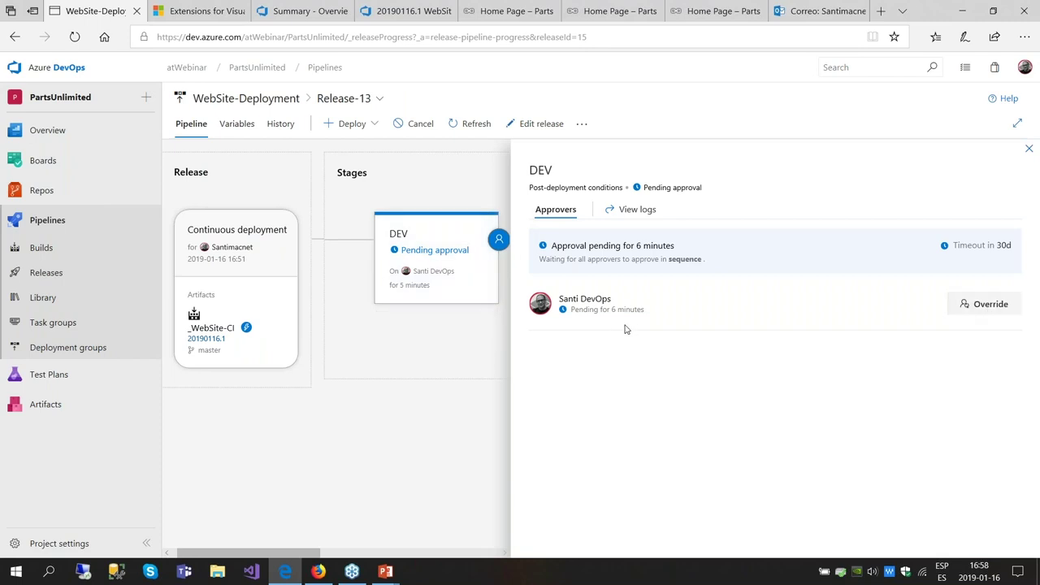
{"action": "left_click_drag", "start_coordinate": [616, 303], "coordinate": [557, 306]}
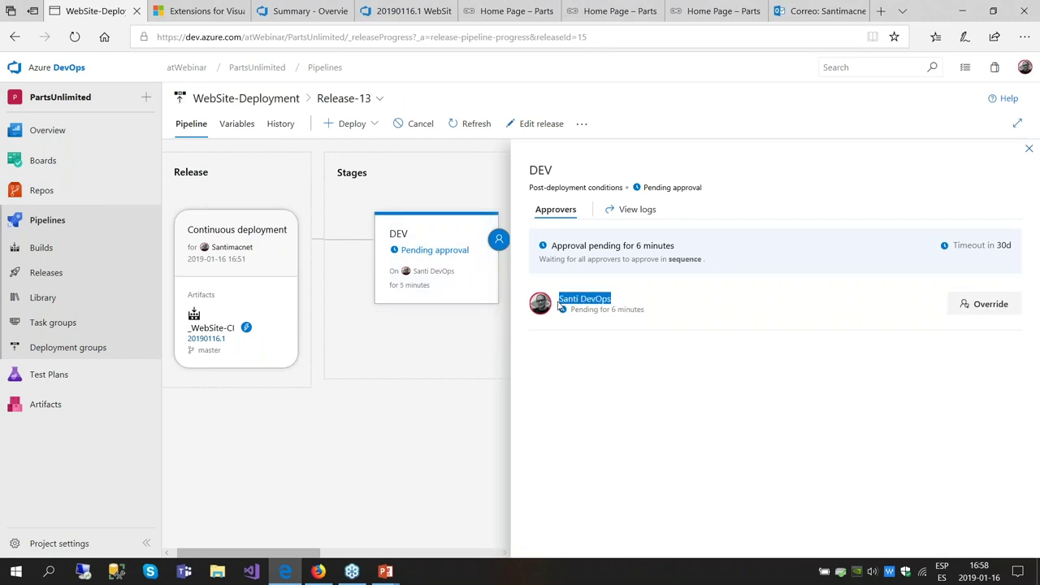
{"action": "left_click", "coordinate": [1024, 66]}
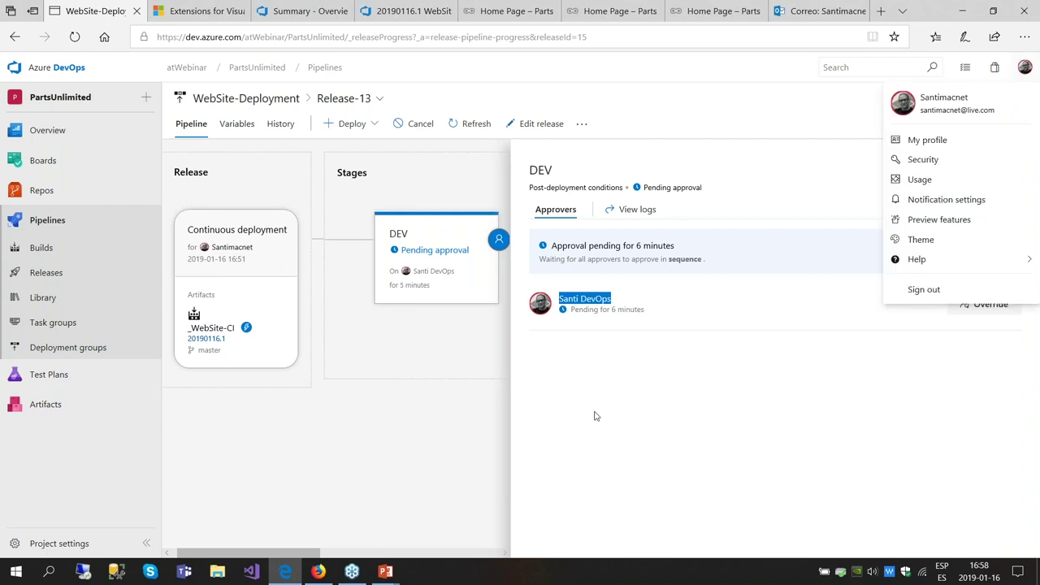
{"action": "left_click", "coordinate": [589, 297]}
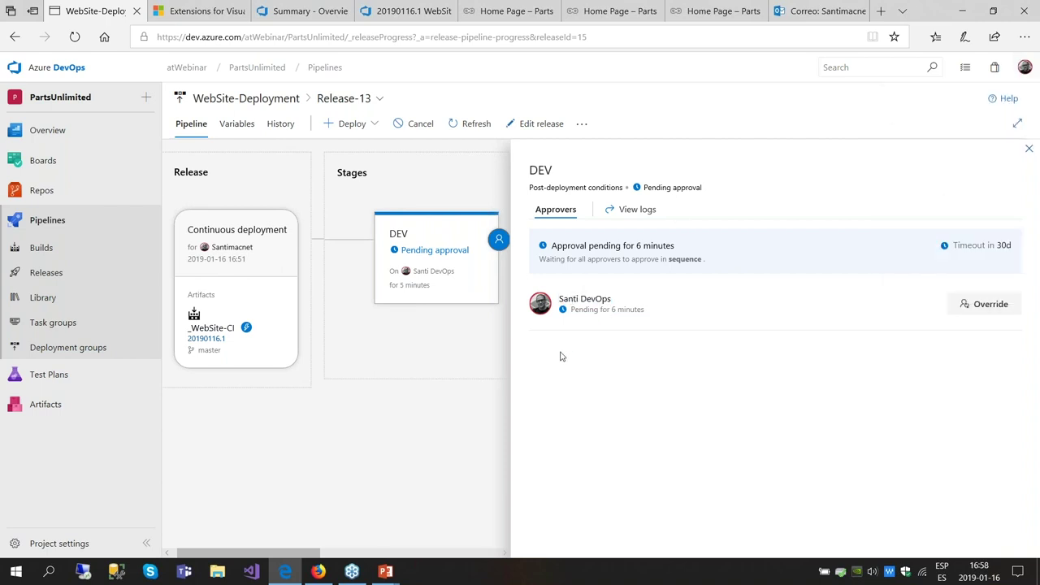
{"action": "left_click", "coordinate": [985, 304]}
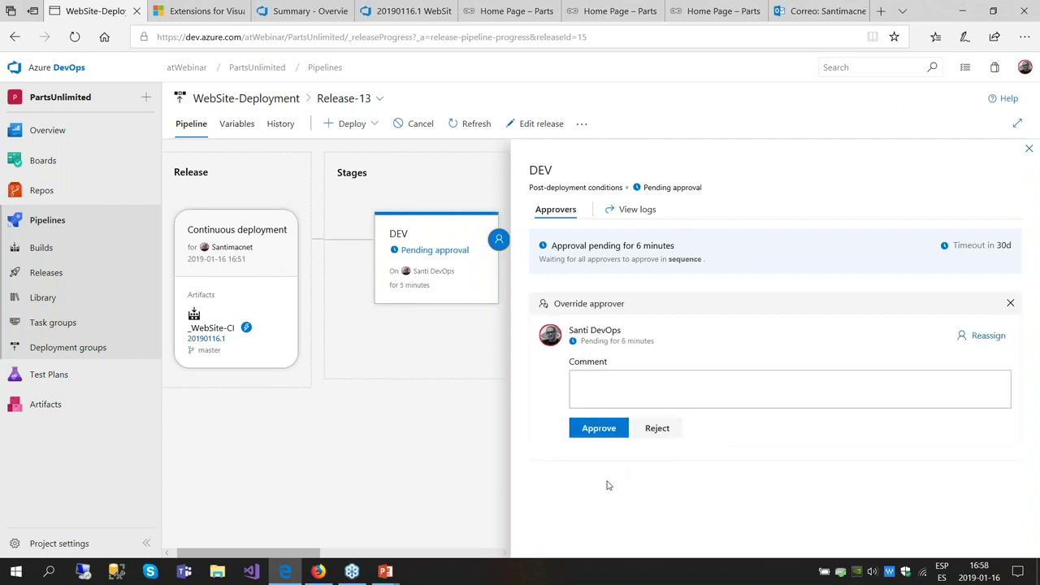
{"action": "left_click", "coordinate": [597, 429]}
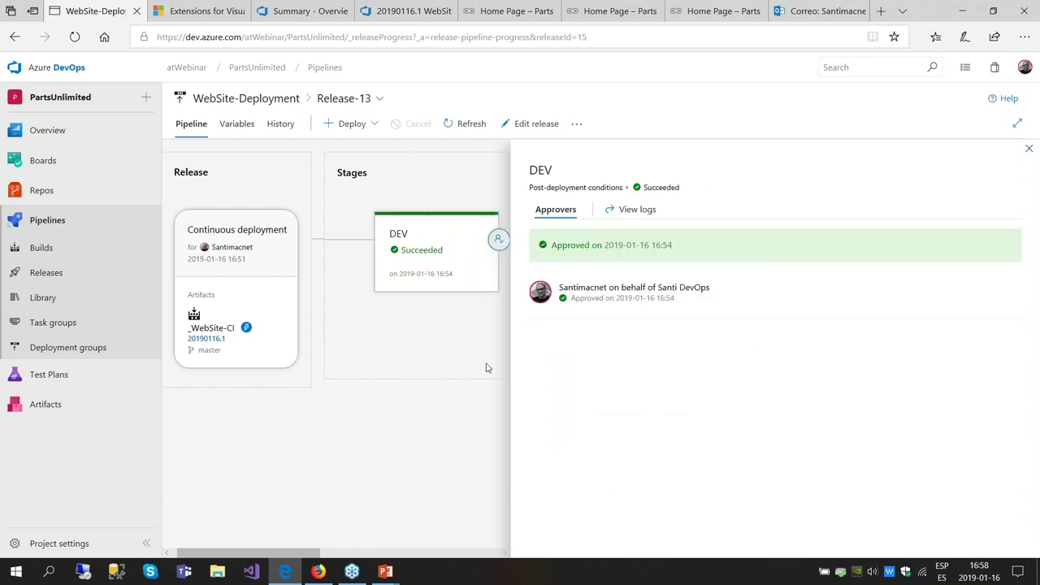
{"action": "left_click", "coordinate": [1030, 149]}
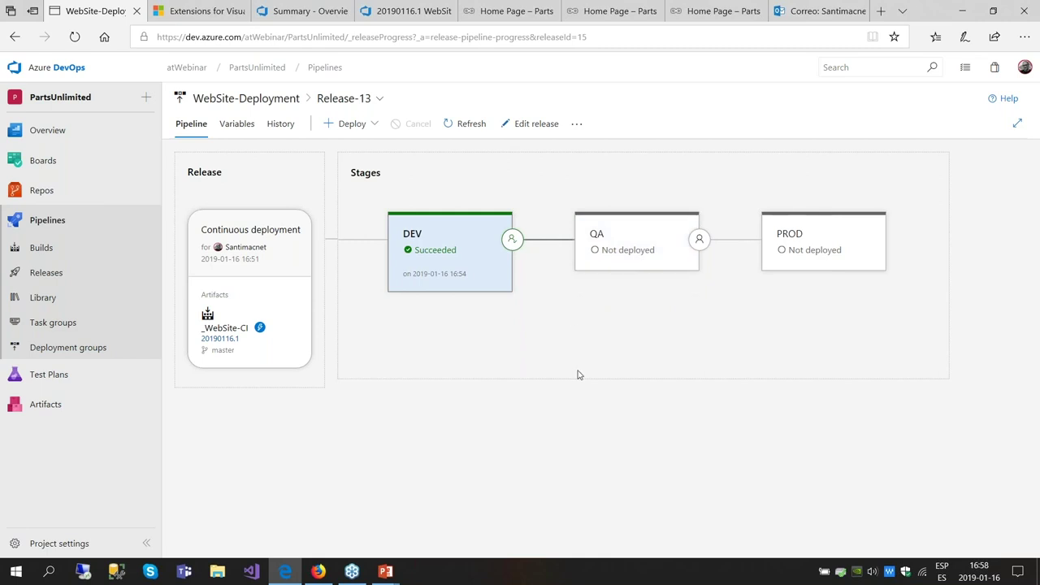
- Check the QA stage's deployment summary in Release-13 and return to the WebSite-Deployment release list
{"action": "left_click", "coordinate": [618, 238]}
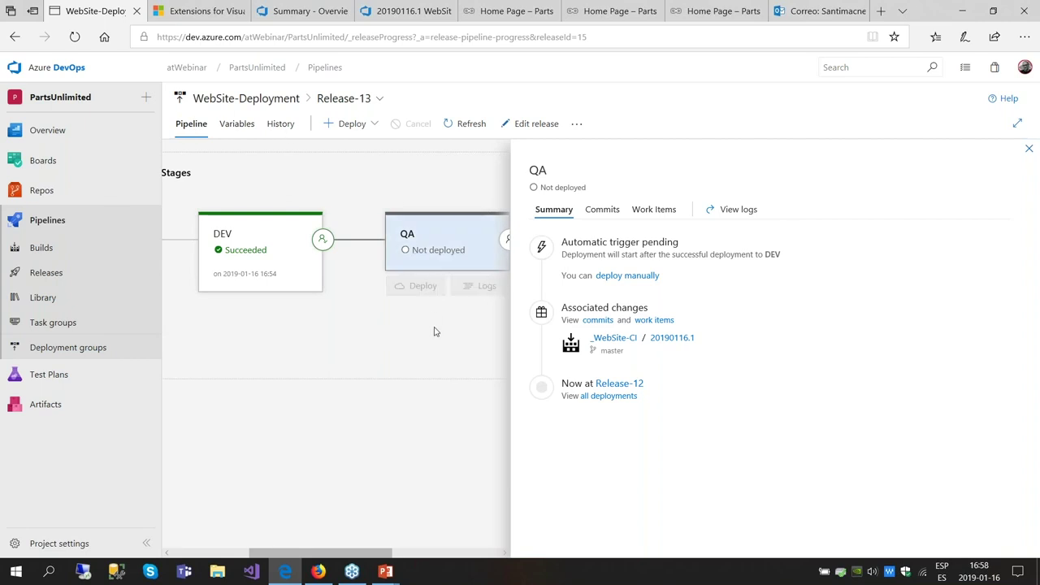
{"action": "left_click", "coordinate": [1029, 150]}
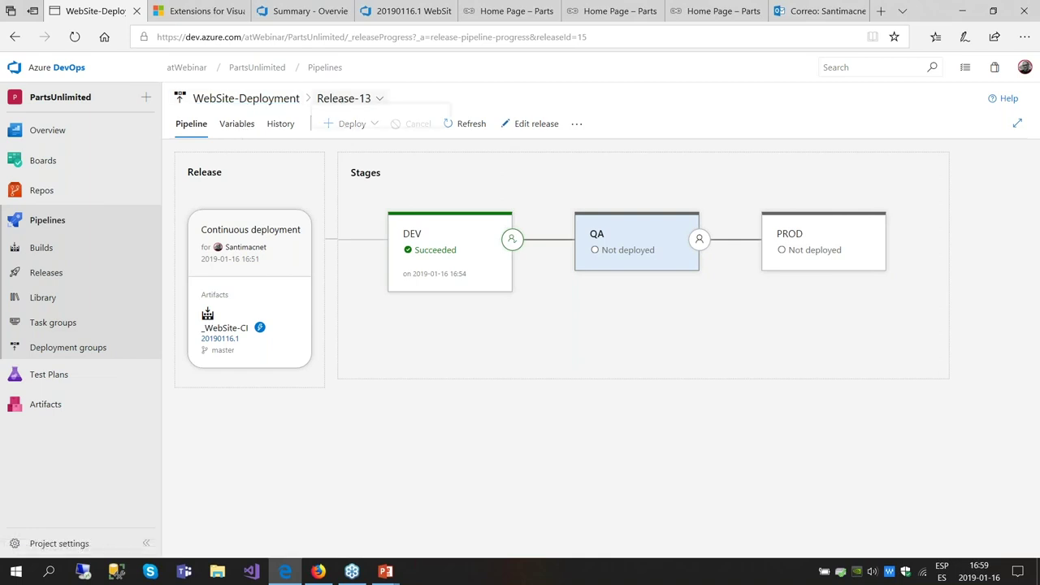
{"action": "left_click", "coordinate": [348, 99]}
{"action": "left_click", "coordinate": [290, 98]}
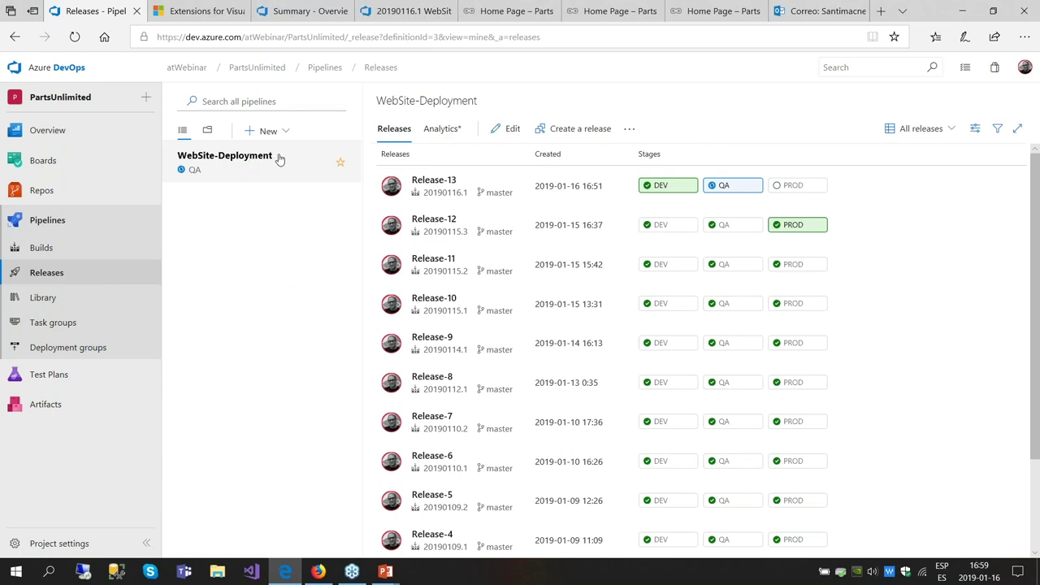
- Open the WebSite-Deployment definition's QA tasks and examine the Quick Web Performance Test's user load and run duration, plus the neighbouring tasks
{"action": "left_click", "coordinate": [511, 130]}
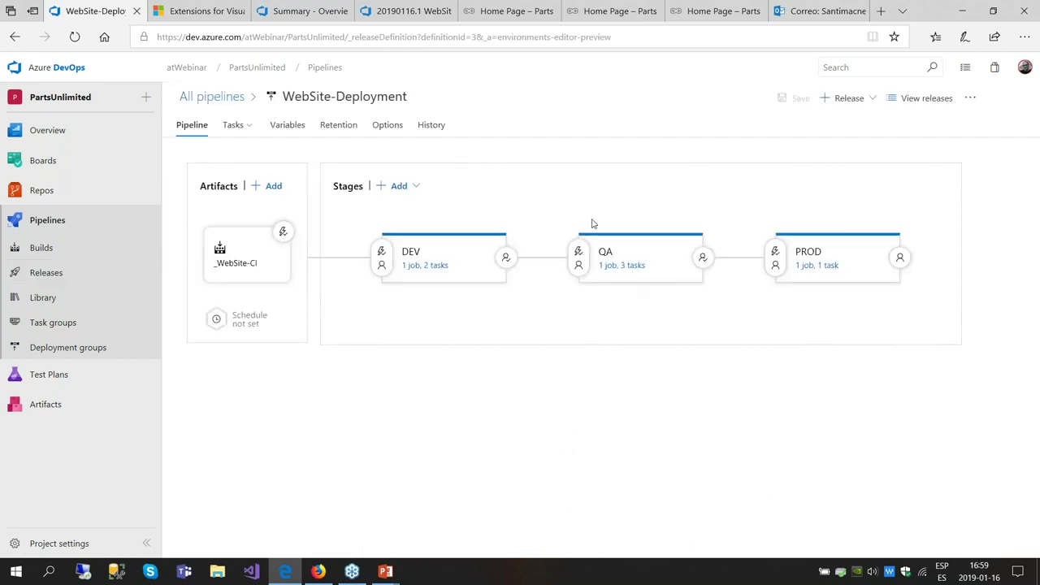
{"action": "left_click", "coordinate": [634, 266]}
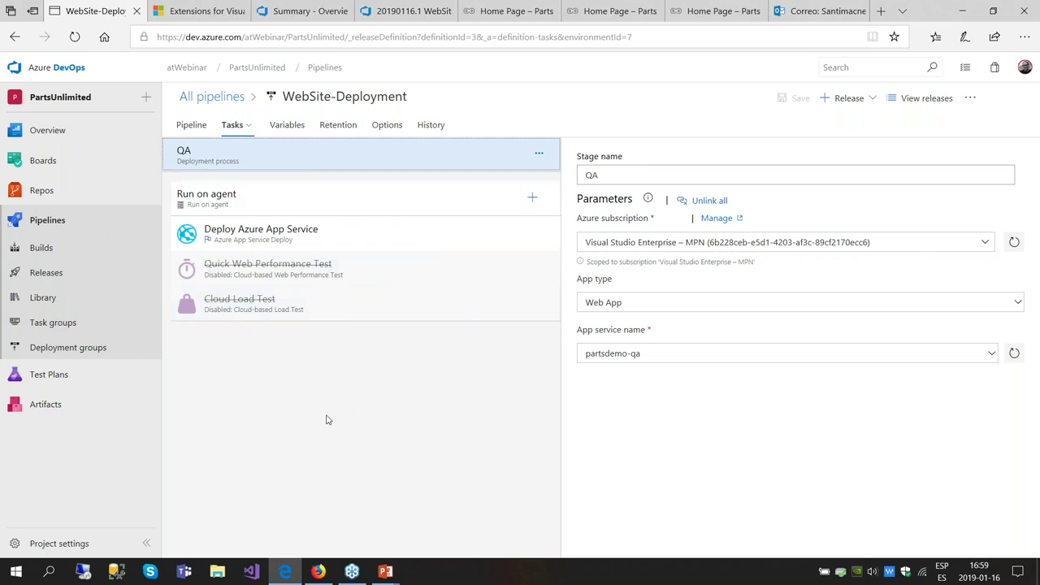
{"action": "left_click", "coordinate": [347, 274]}
{"action": "scroll", "coordinate": [605, 415], "scroll_direction": "down", "scroll_amount": 1}
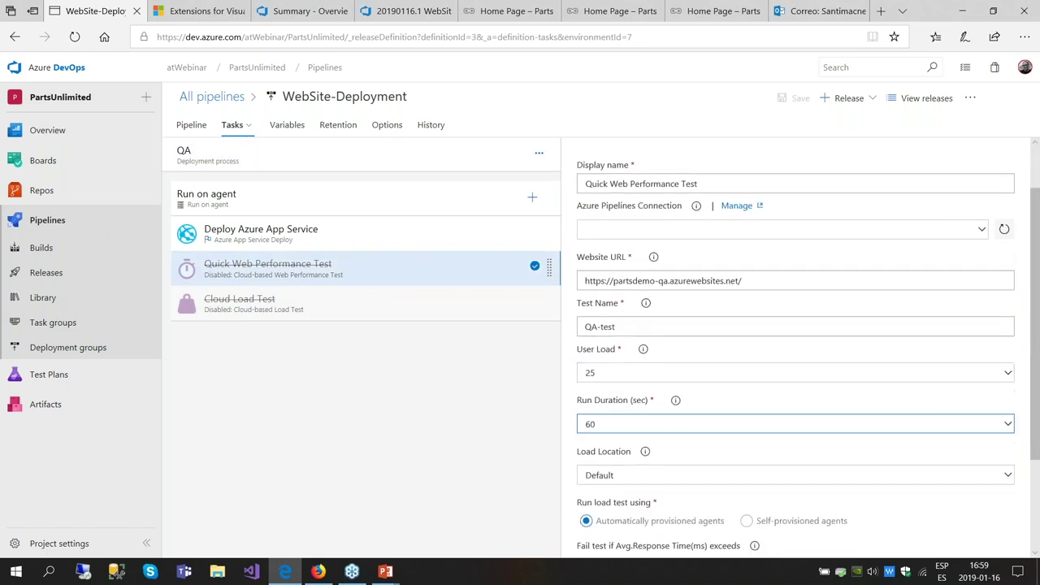
{"action": "left_click", "coordinate": [605, 374]}
{"action": "left_click_drag", "start_coordinate": [605, 375], "coordinate": [590, 372]}
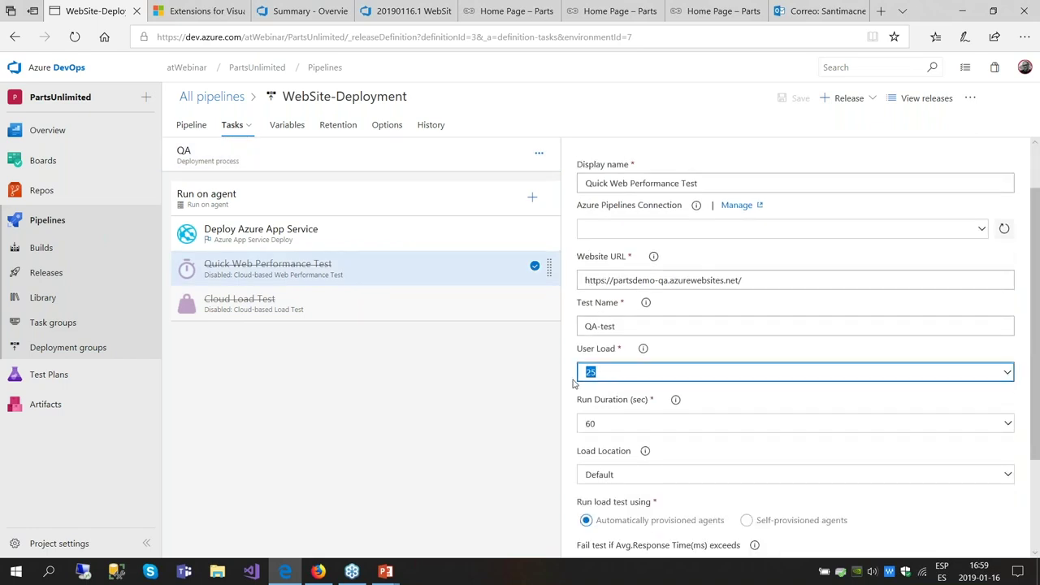
{"action": "left_click", "coordinate": [610, 423]}
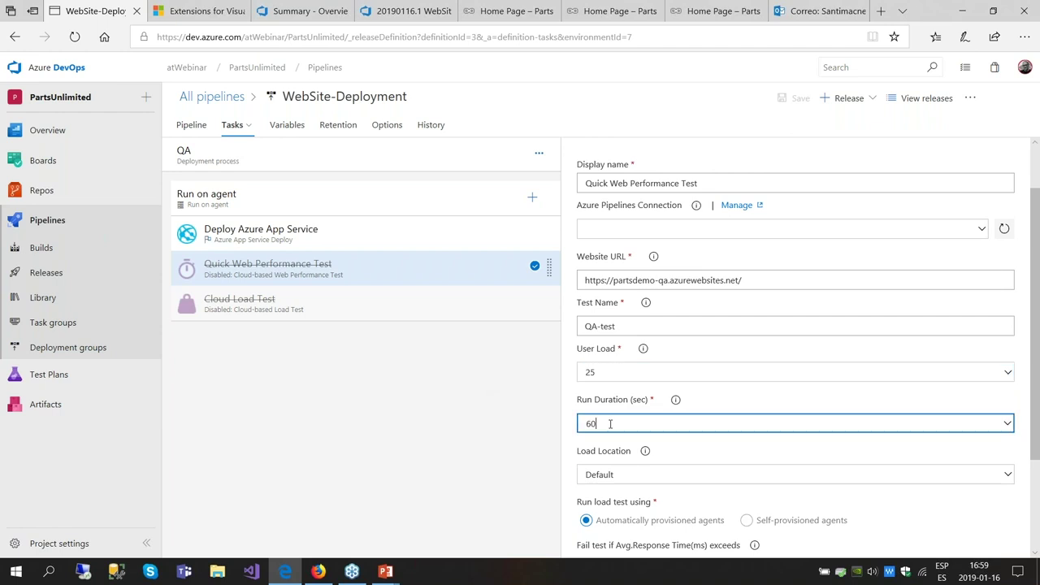
{"action": "left_click_drag", "start_coordinate": [609, 424], "coordinate": [590, 424]}
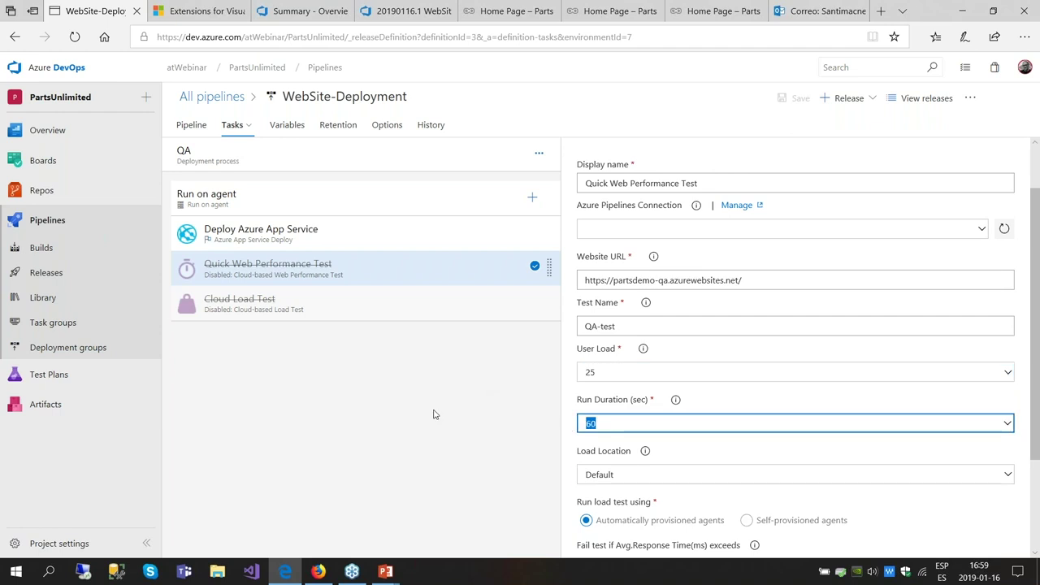
{"action": "left_click", "coordinate": [618, 372]}
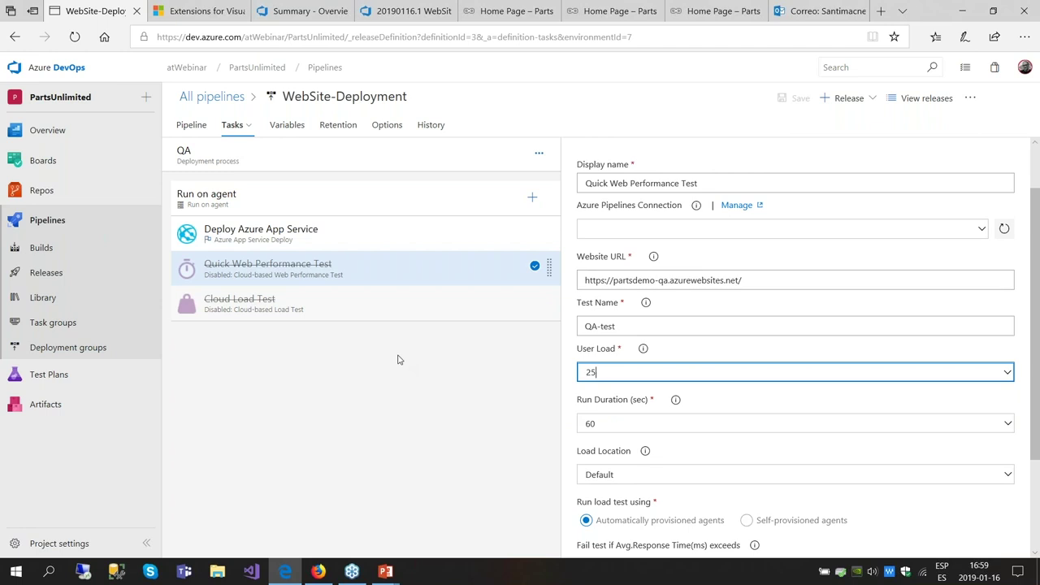
{"action": "left_click", "coordinate": [423, 309]}
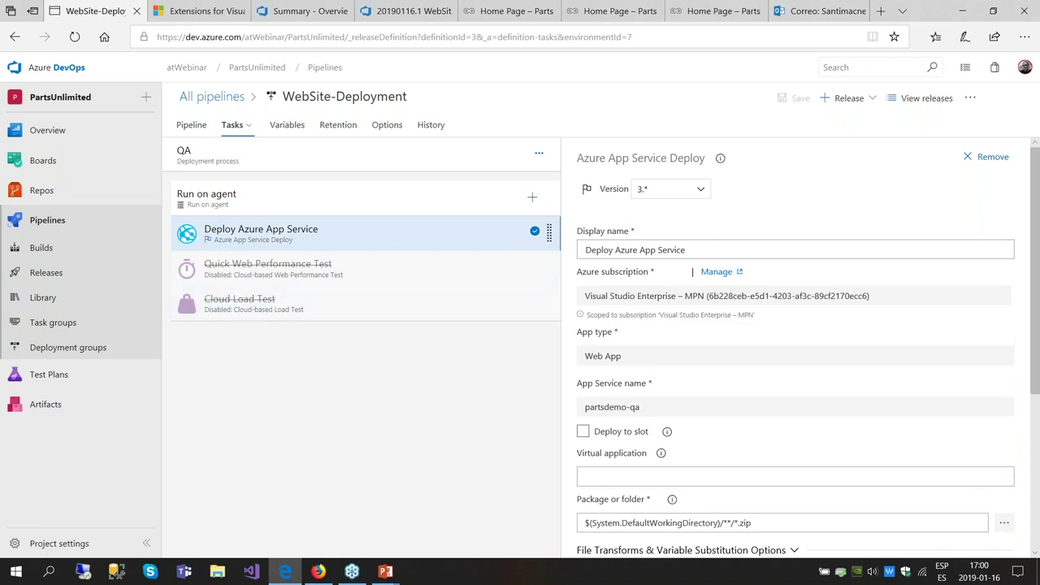
- Return to the WebSite-Deployment releases and view the QA stage's deployment logs for Release-13
{"action": "left_click", "coordinate": [219, 97]}
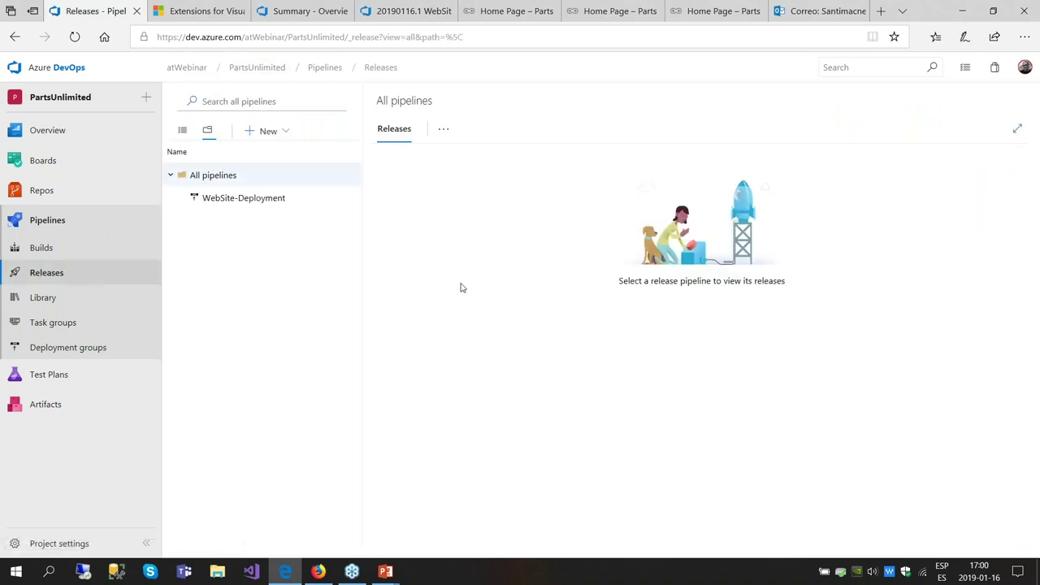
{"action": "left_click", "coordinate": [254, 203]}
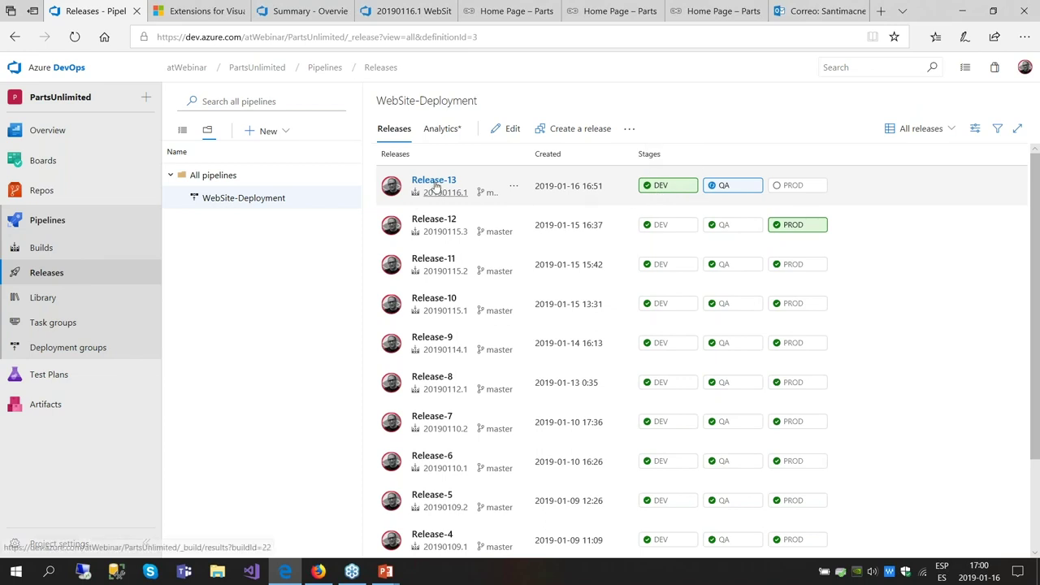
{"action": "left_click", "coordinate": [738, 186]}
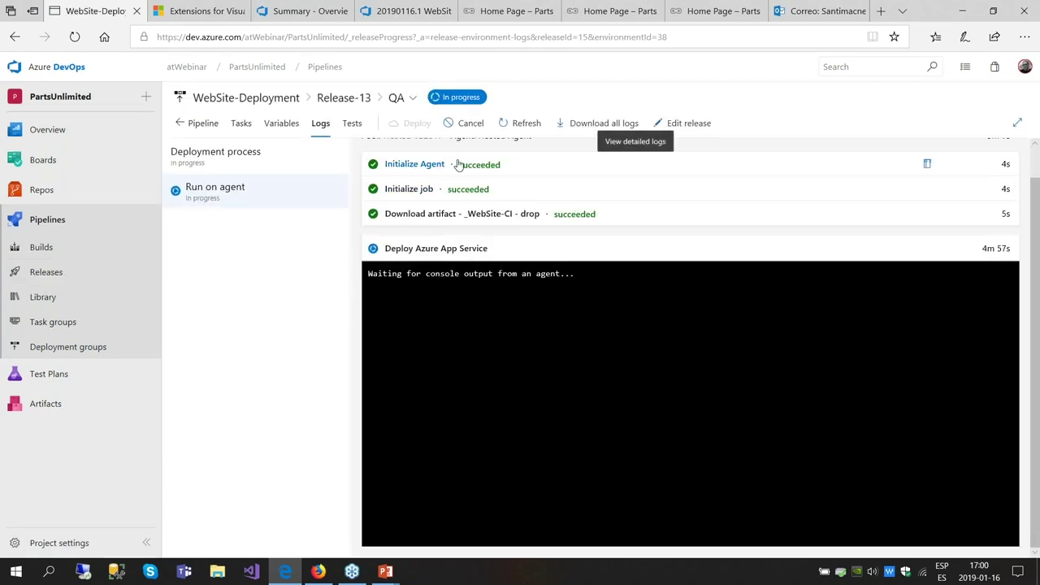
{"action": "scroll", "coordinate": [485, 224], "scroll_direction": "up", "scroll_amount": 1}
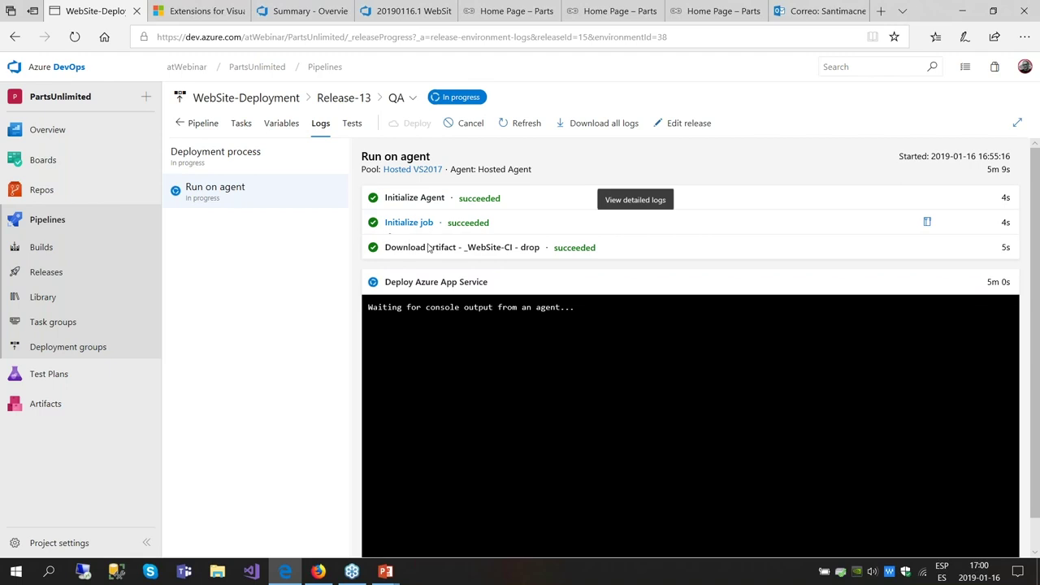
- Review Release-13's QA logs, stage overview and pipeline variables, and open the release for editing
{"action": "scroll", "coordinate": [600, 335], "scroll_direction": "down", "scroll_amount": 1}
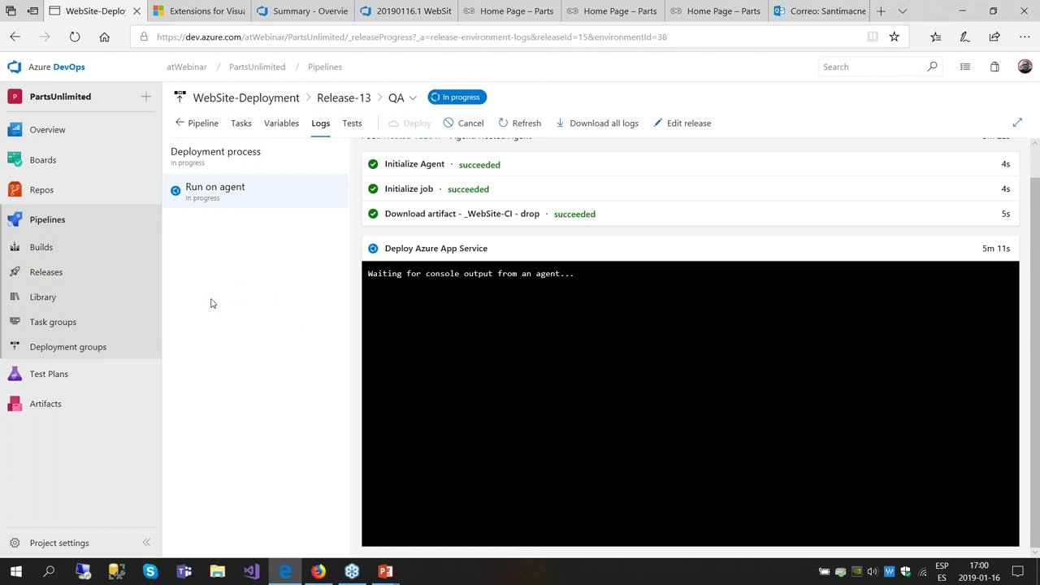
{"action": "left_click", "coordinate": [199, 123]}
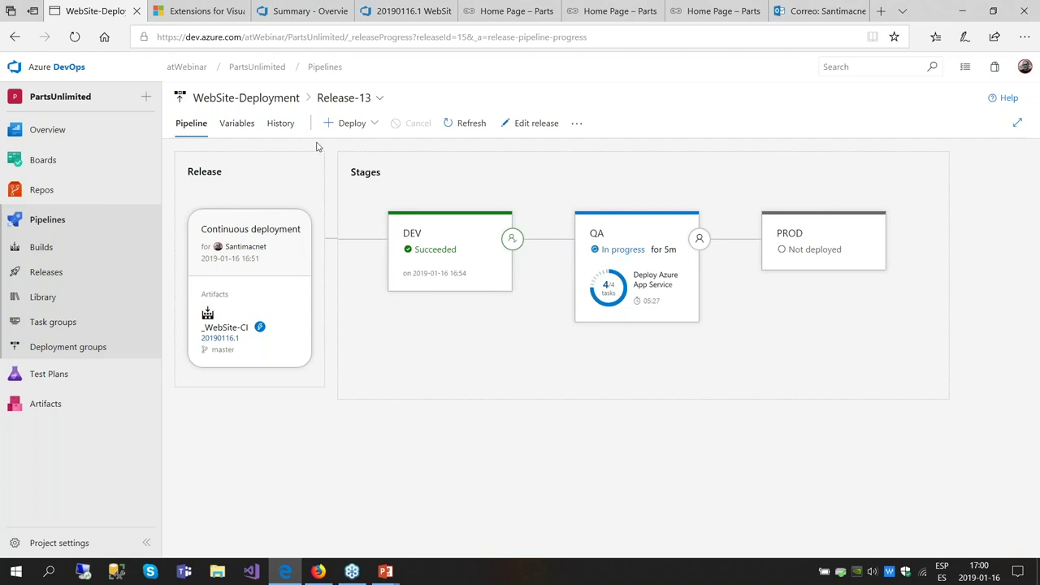
{"action": "left_click", "coordinate": [233, 127]}
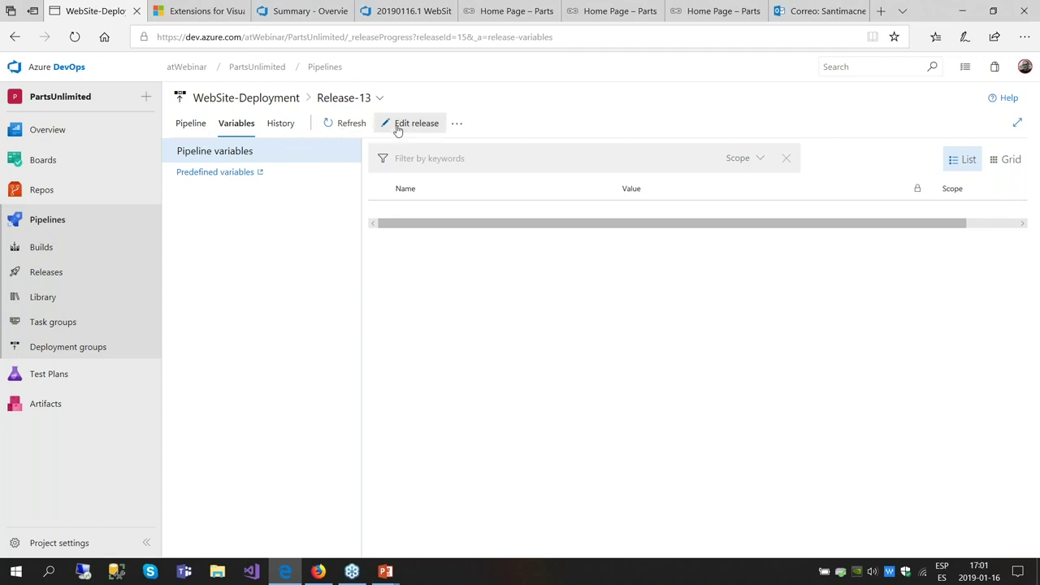
{"action": "left_click", "coordinate": [195, 124]}
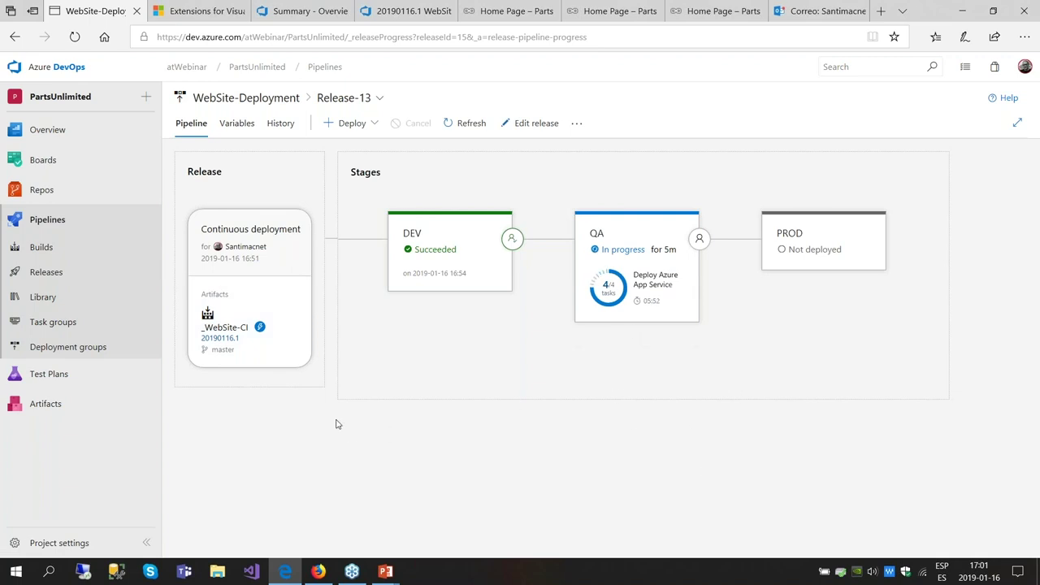
{"action": "mouse_move", "coordinate": [447, 254]}
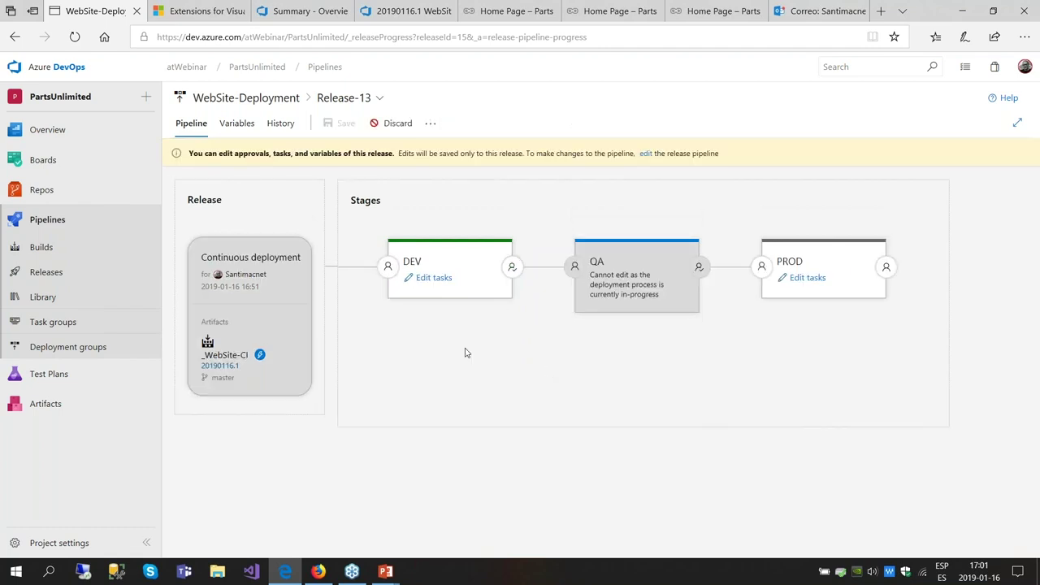
- Open the DEV stage's tasks in the WebSite-Deployment definition and list the Test tasks available for its agent job
{"action": "left_click", "coordinate": [246, 99]}
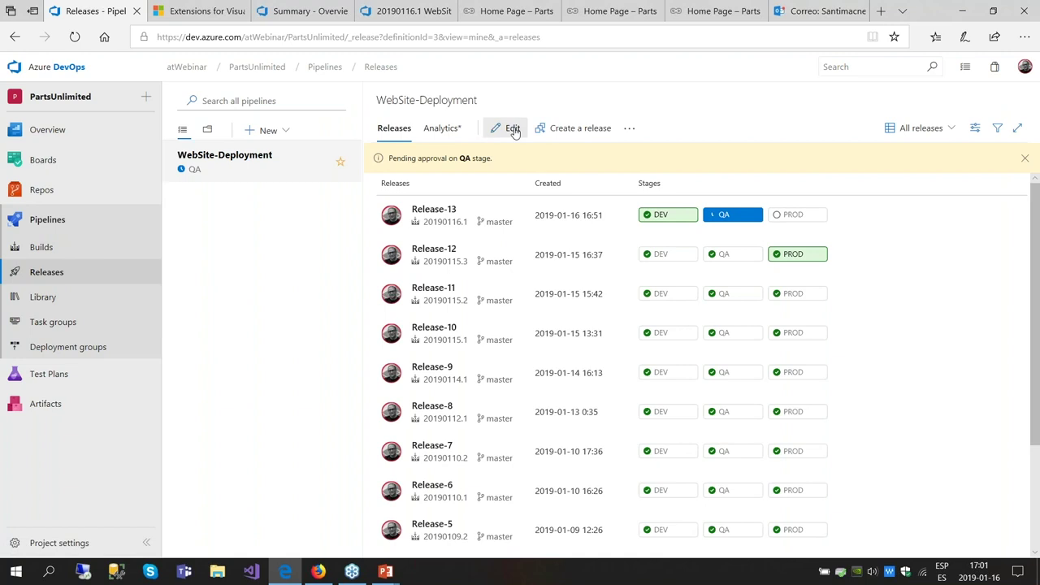
{"action": "left_click", "coordinate": [513, 128]}
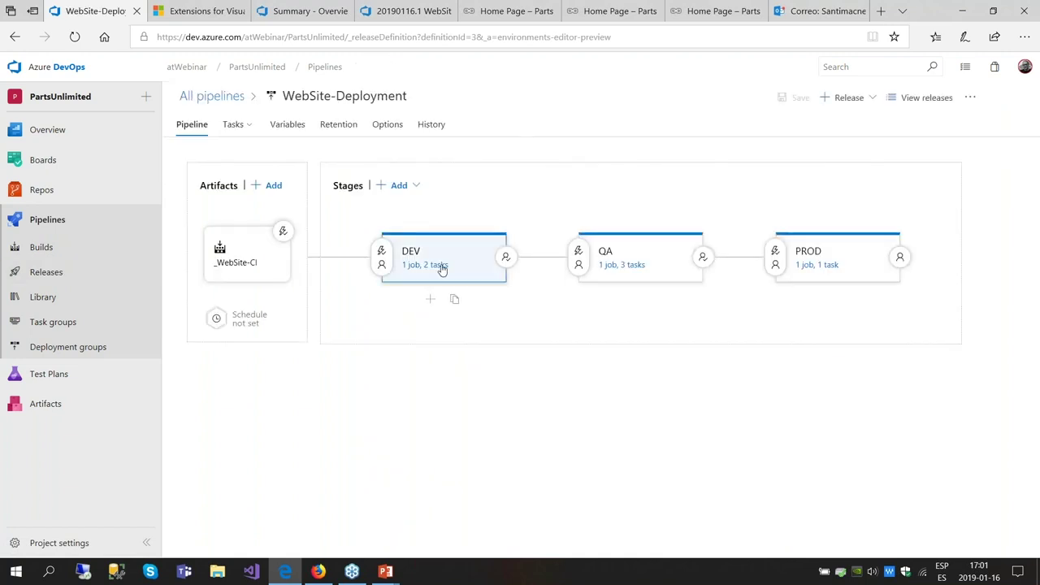
{"action": "left_click", "coordinate": [442, 265]}
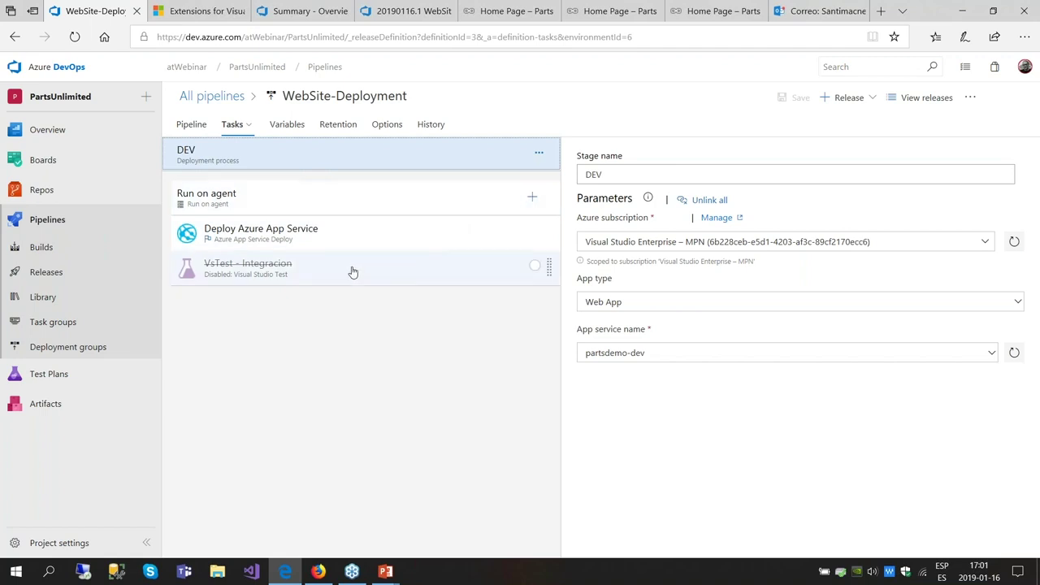
{"action": "left_click", "coordinate": [531, 199]}
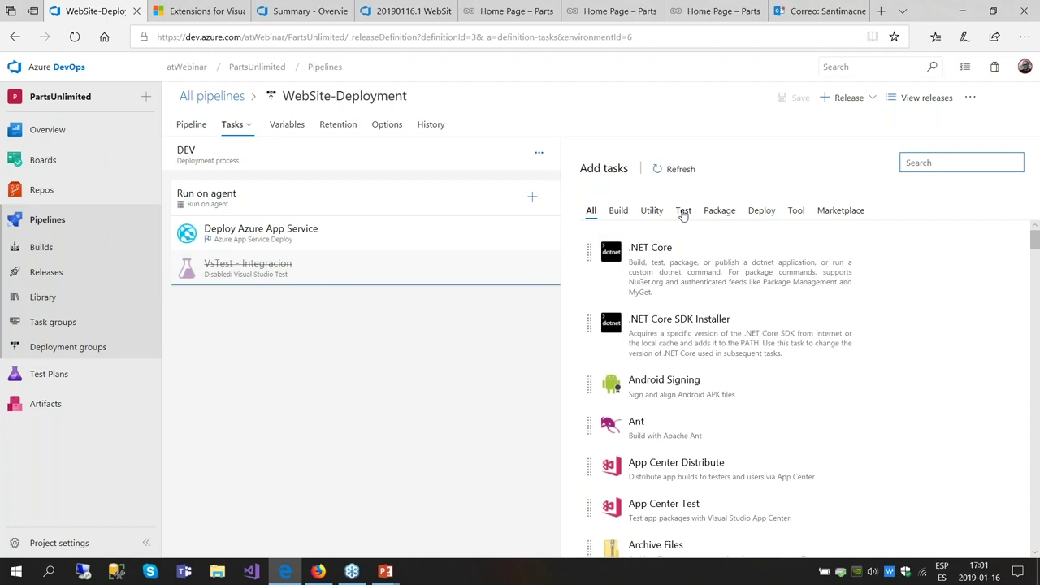
{"action": "left_click", "coordinate": [683, 213]}
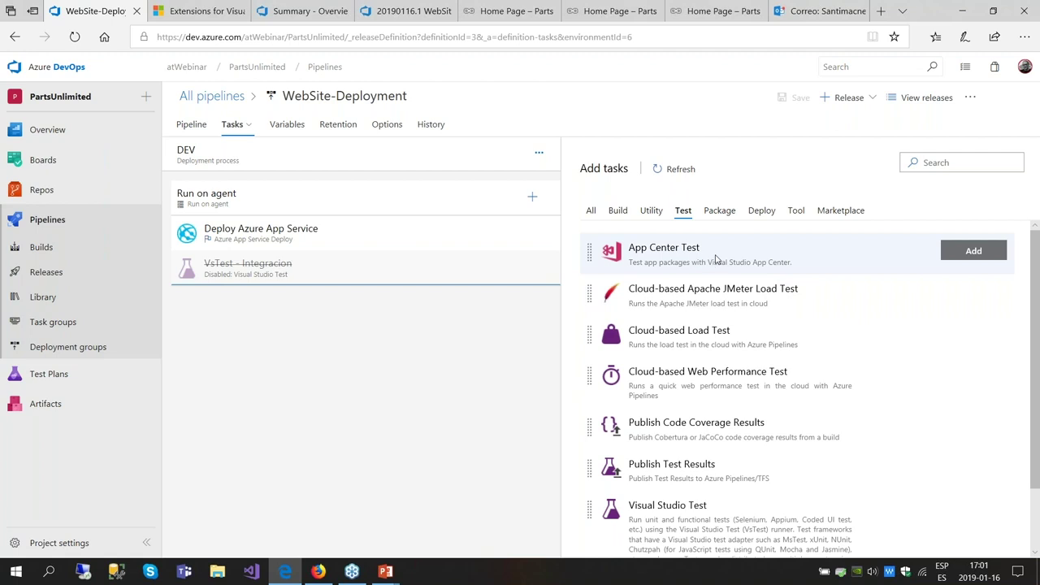
- Examine the available Test tasks, from App Center Test and the cloud-based load tests to Publish Test Results and Visual Studio Test
{"action": "left_click", "coordinate": [716, 259]}
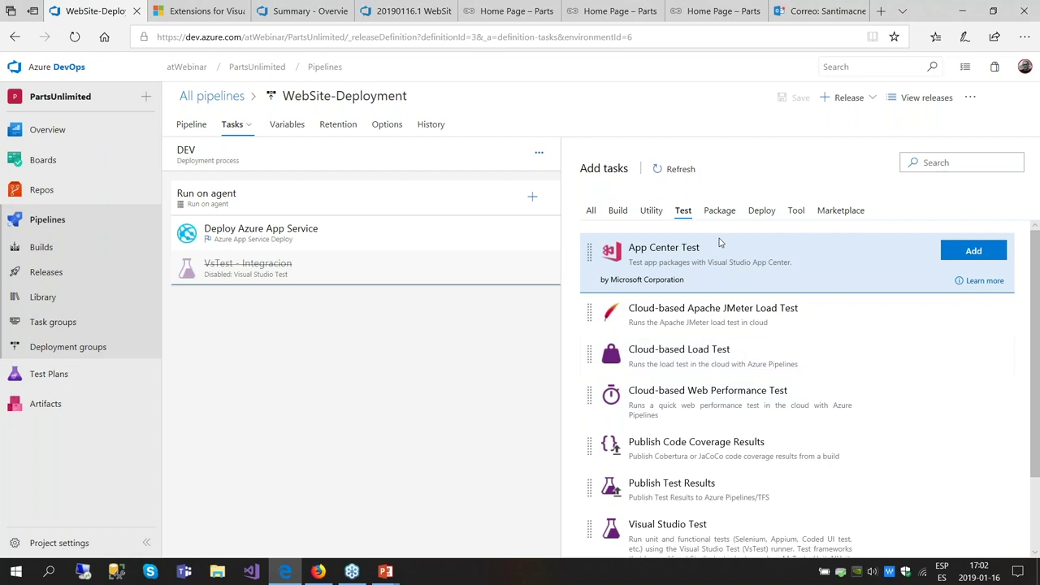
{"action": "left_click", "coordinate": [668, 324]}
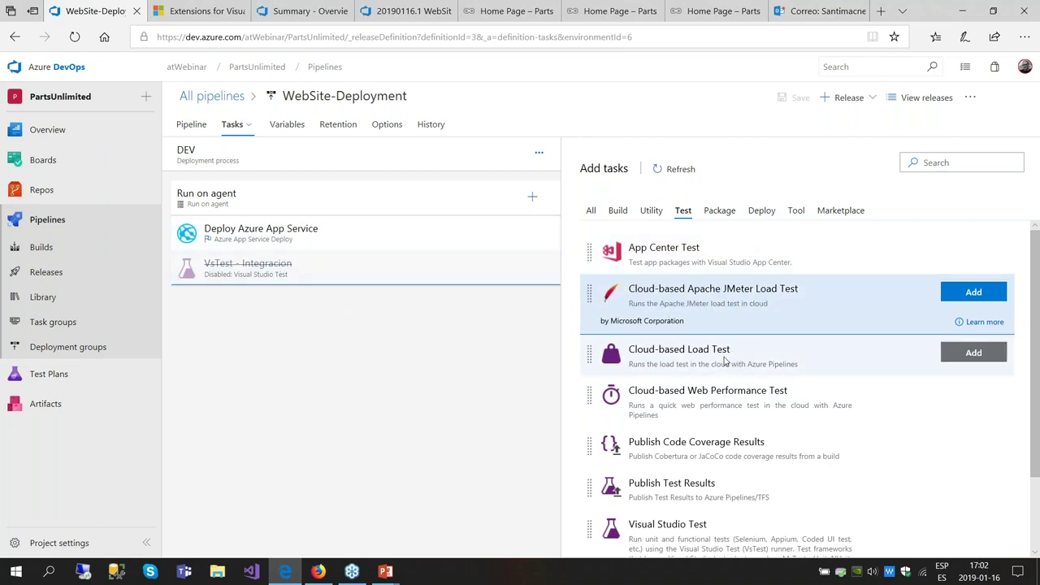
{"action": "left_click", "coordinate": [726, 362]}
{"action": "scroll", "coordinate": [720, 357], "scroll_direction": "down", "scroll_amount": 1}
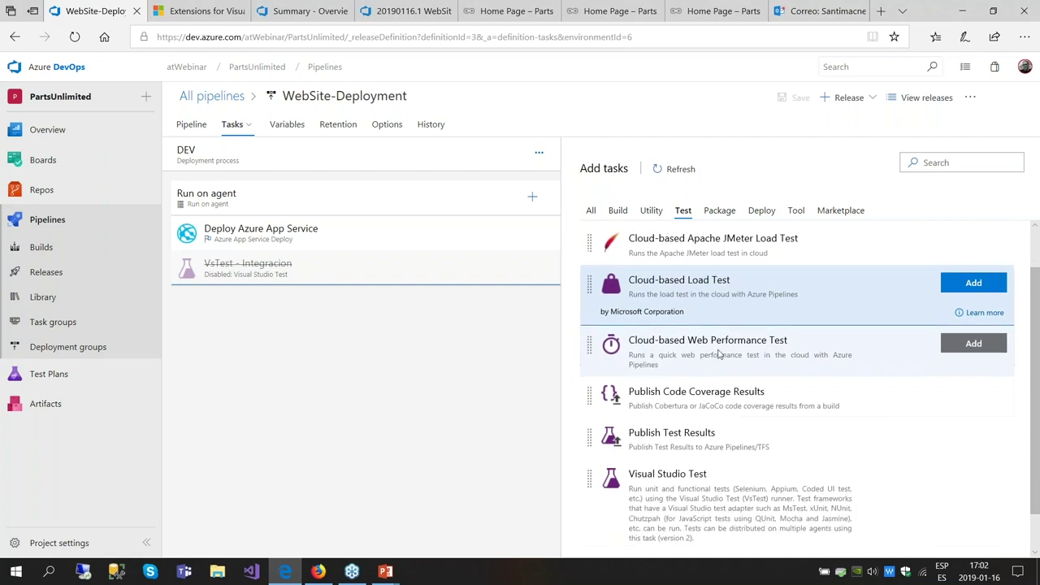
{"action": "left_click", "coordinate": [773, 397]}
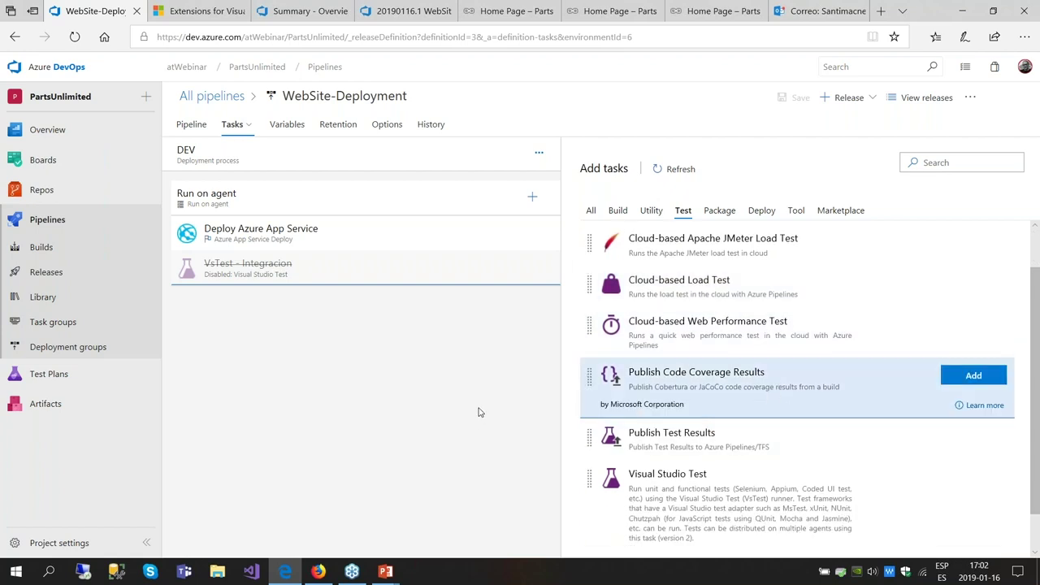
{"action": "left_click", "coordinate": [703, 439]}
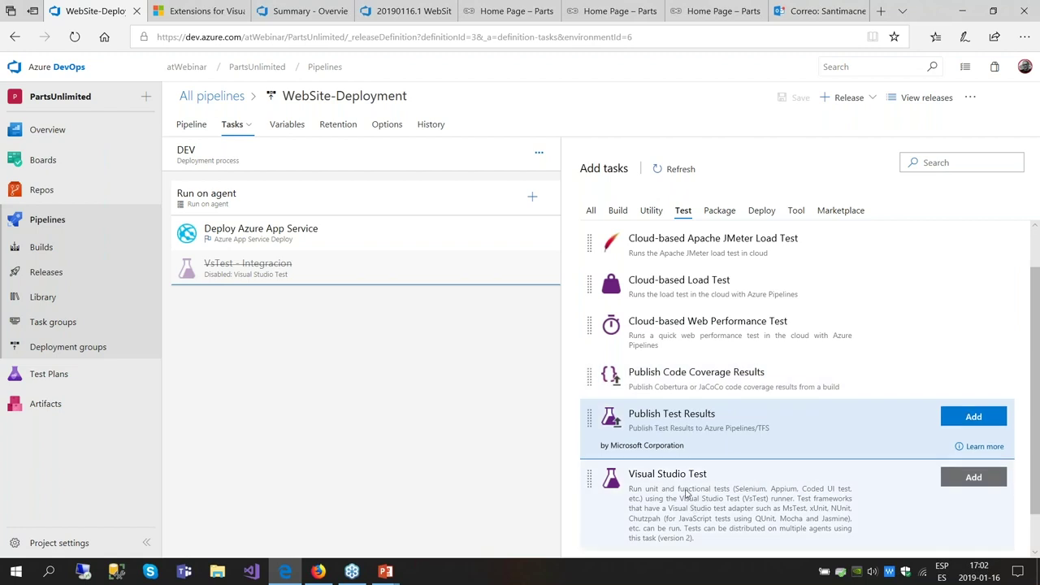
{"action": "left_click", "coordinate": [687, 493]}
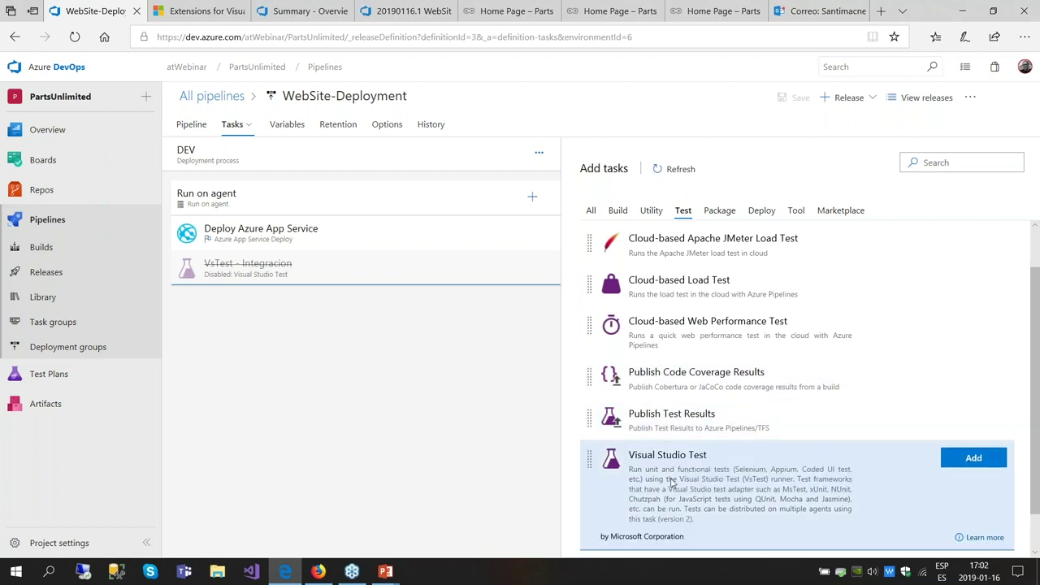
{"action": "left_click", "coordinate": [677, 423]}
{"action": "left_click", "coordinate": [685, 378]}
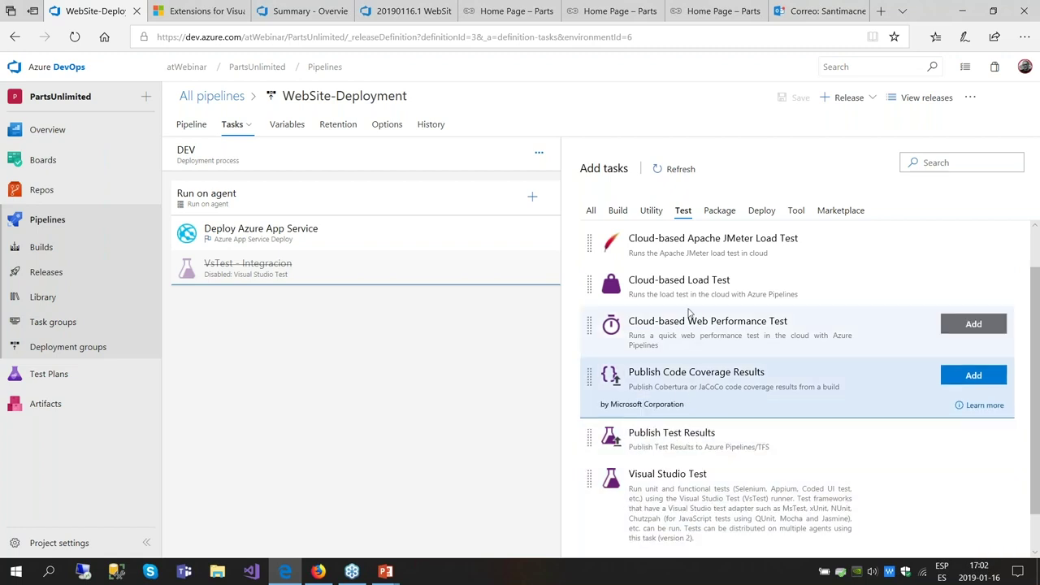
{"action": "left_click", "coordinate": [686, 262]}
{"action": "scroll", "coordinate": [697, 374], "scroll_direction": "up", "scroll_amount": 1}
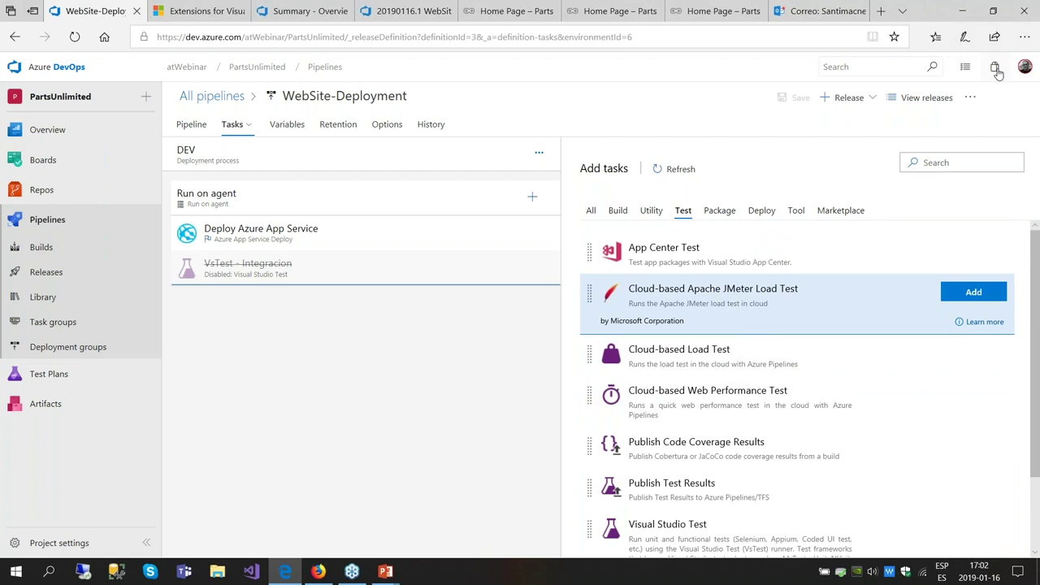
- Browse the Package and Deploy tasks that can be added to the DEV agent job
{"action": "left_click", "coordinate": [720, 212]}
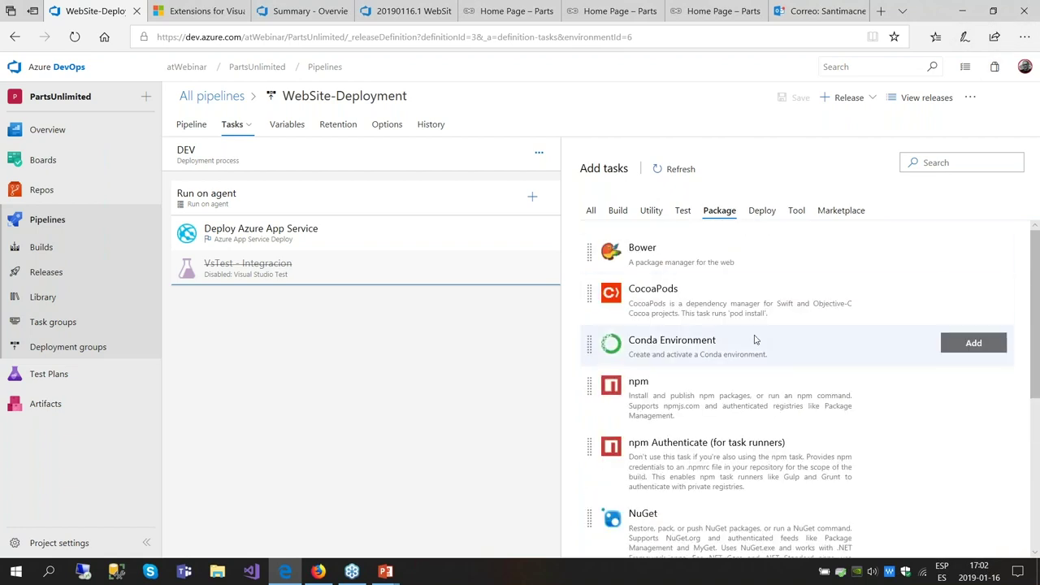
{"action": "scroll", "coordinate": [755, 342], "scroll_direction": "down", "scroll_amount": 5}
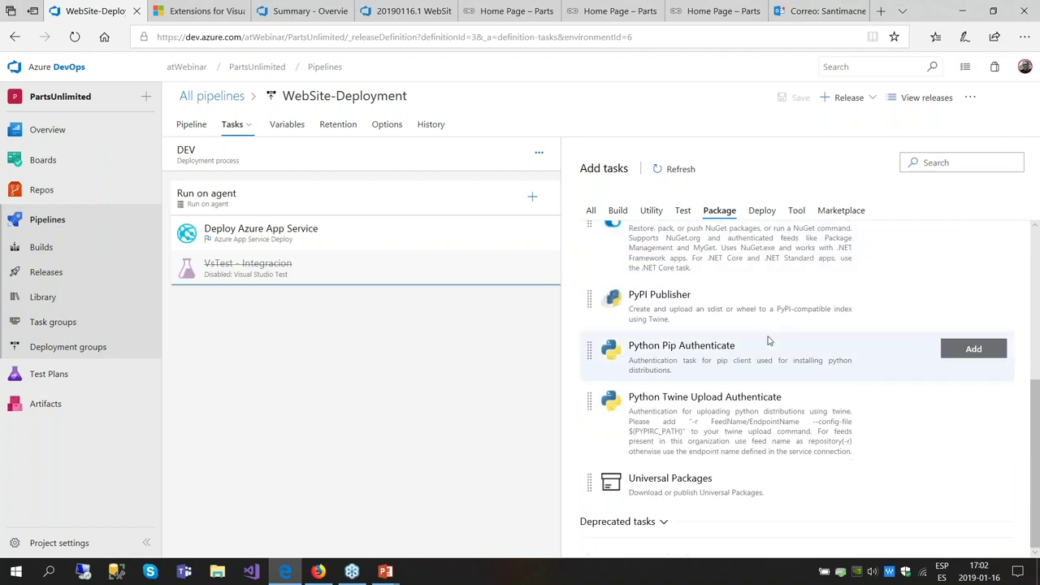
{"action": "left_click", "coordinate": [762, 212]}
{"action": "scroll", "coordinate": [711, 315], "scroll_direction": "down", "scroll_amount": 15}
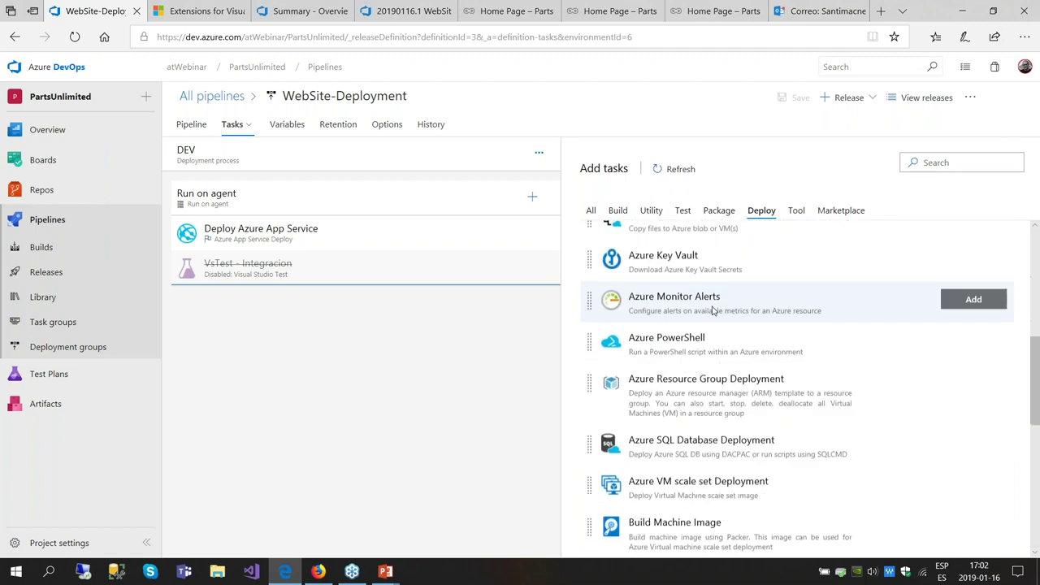
{"action": "scroll", "coordinate": [705, 391], "scroll_direction": "up", "scroll_amount": 15}
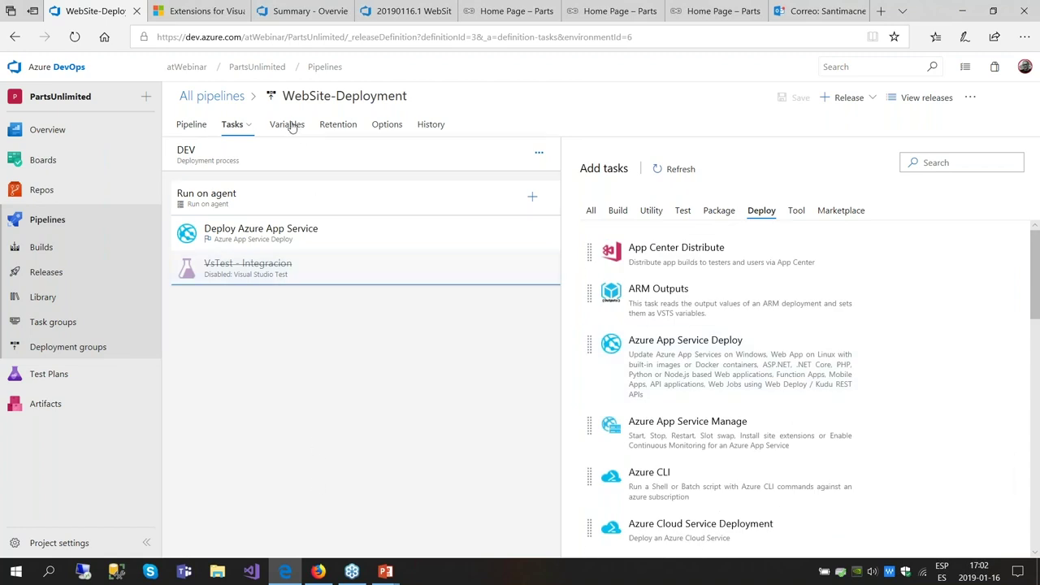
- Return to the WebSite-Deployment releases, open Release-13's QA stage, and approve its pending post-deployment approval
{"action": "left_click", "coordinate": [194, 126]}
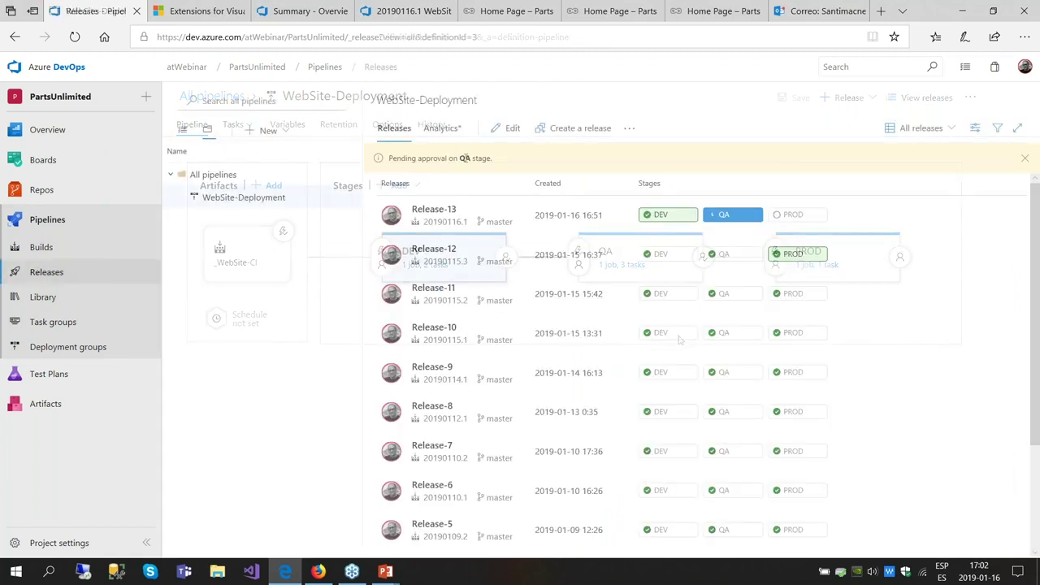
{"action": "left_click", "coordinate": [755, 227]}
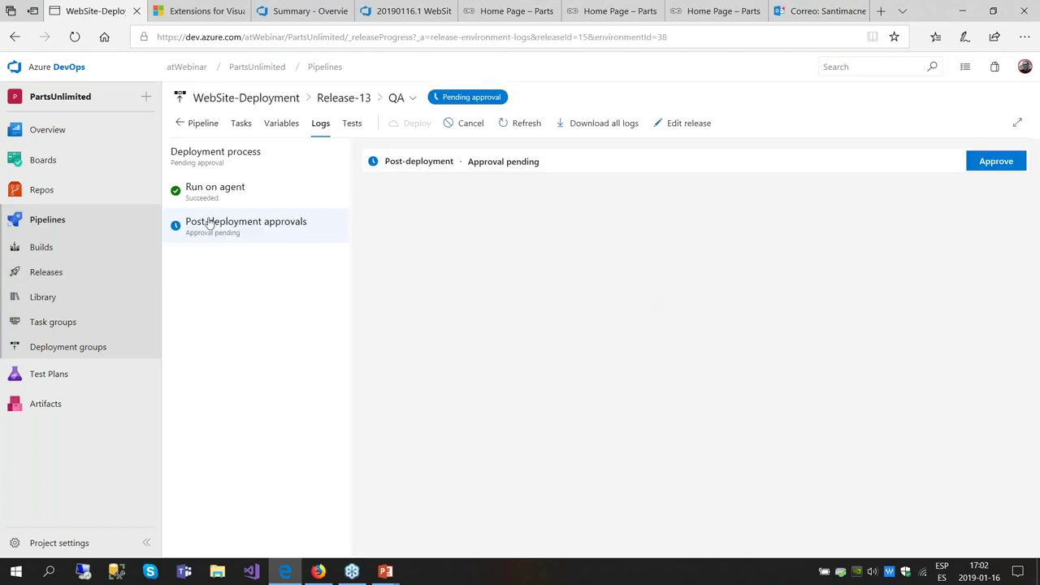
{"action": "left_click", "coordinate": [1007, 163]}
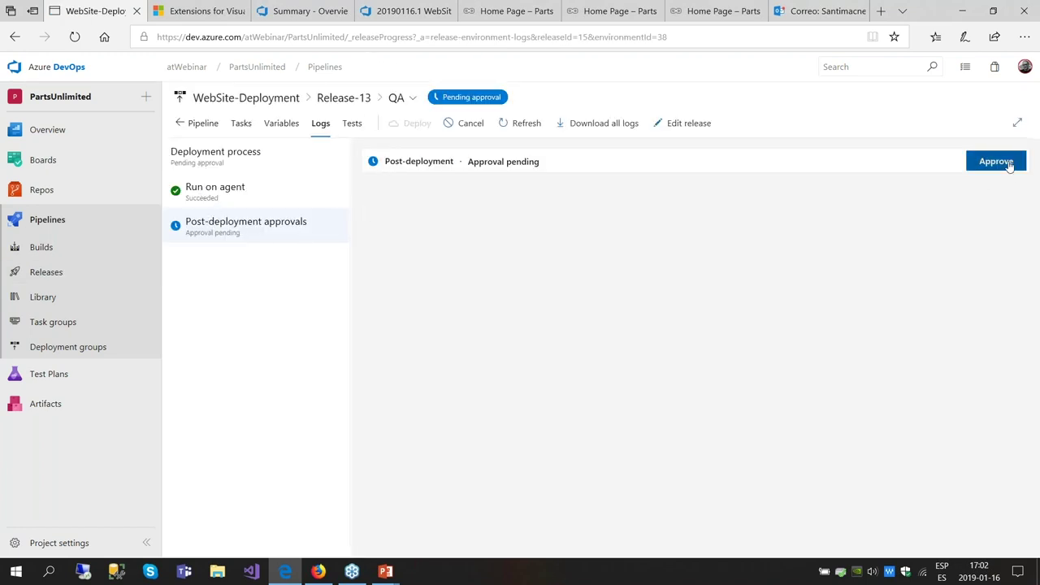
{"action": "left_click", "coordinate": [725, 285]}
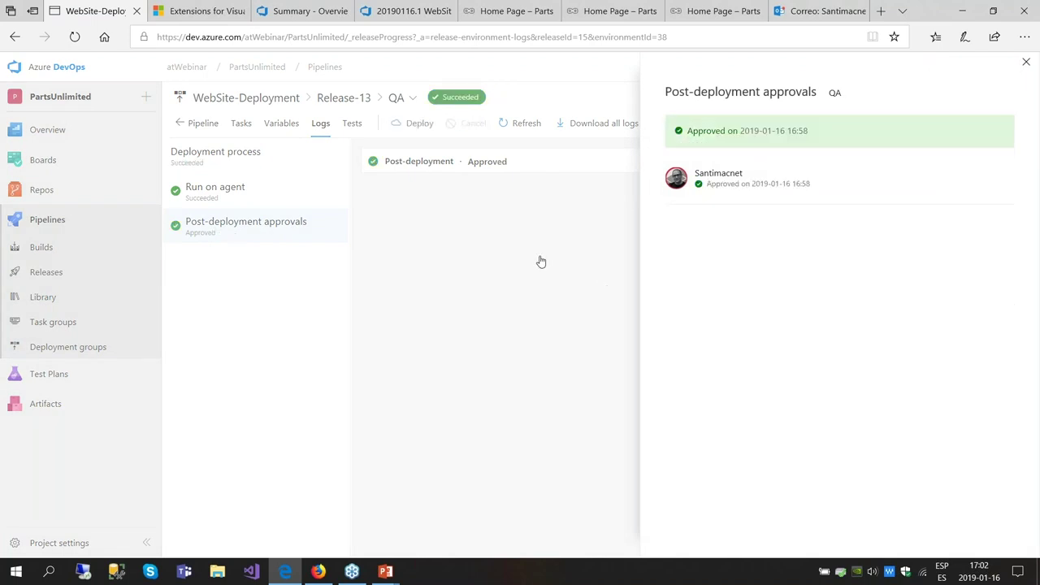
- Check the Christmas discount banner on the Parts Unlimited DEV and reloaded QA sites, and switch to the PROD site
{"action": "left_click", "coordinate": [506, 11]}
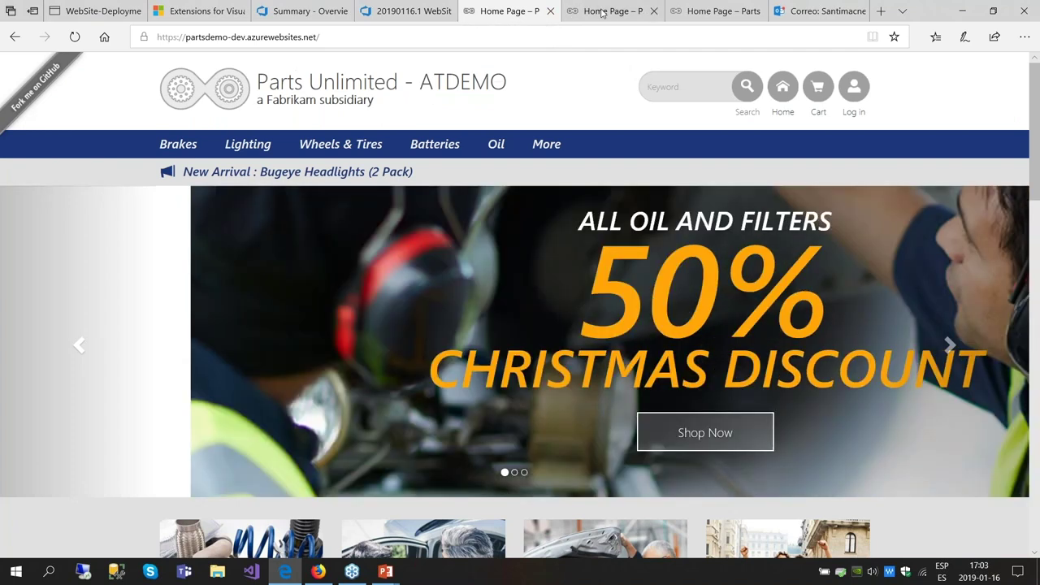
{"action": "left_click", "coordinate": [573, 12]}
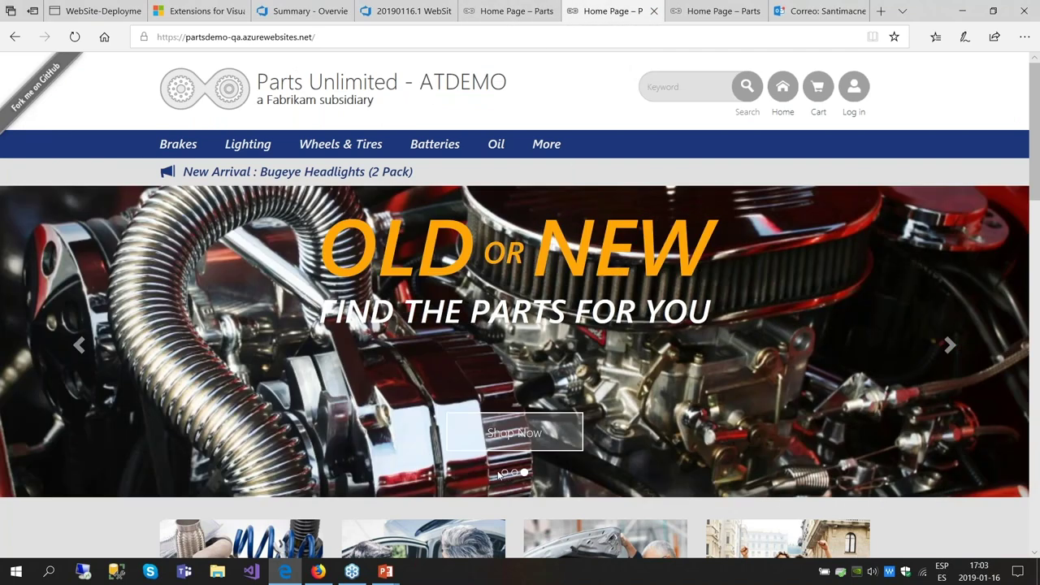
{"action": "left_click", "coordinate": [504, 473]}
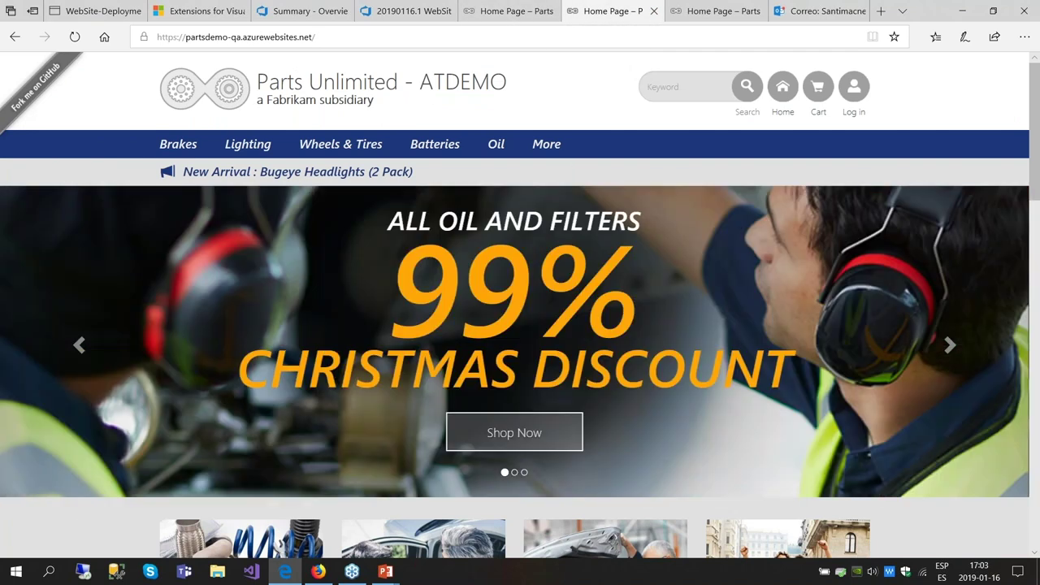
{"action": "left_click", "coordinate": [74, 37]}
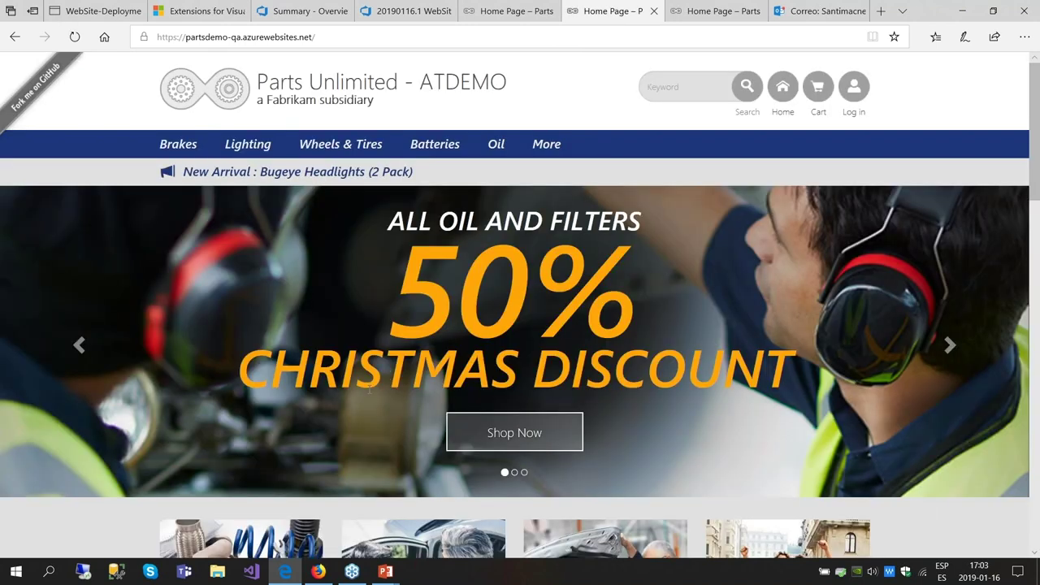
{"action": "left_click", "coordinate": [715, 11]}
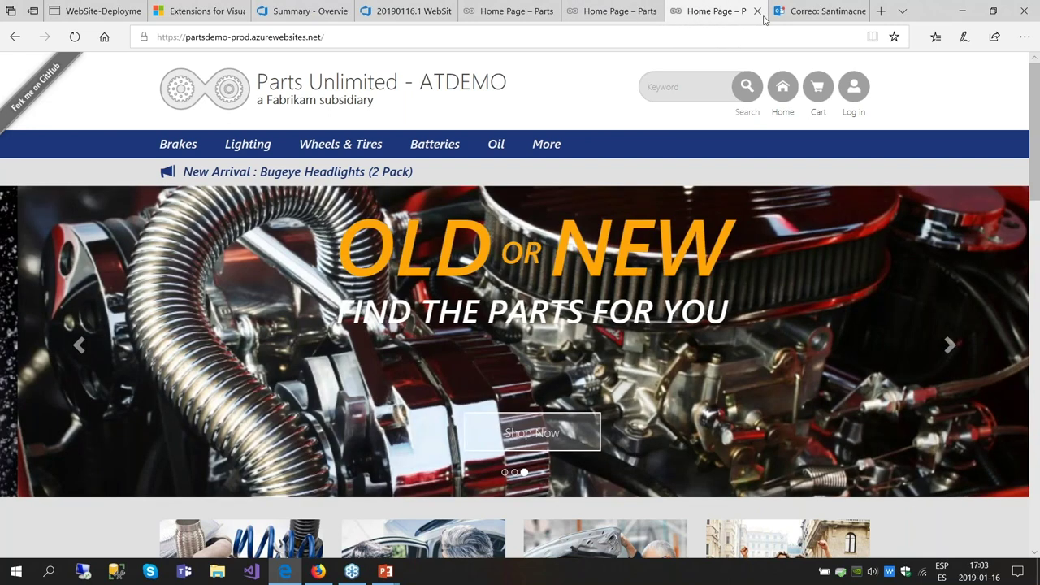
- Check the Outlook inbox for Release-13's approval notification, return to the QA logs in Azure DevOps, and close the approval details
{"action": "left_click", "coordinate": [821, 10]}
{"action": "left_click", "coordinate": [61, 129]}
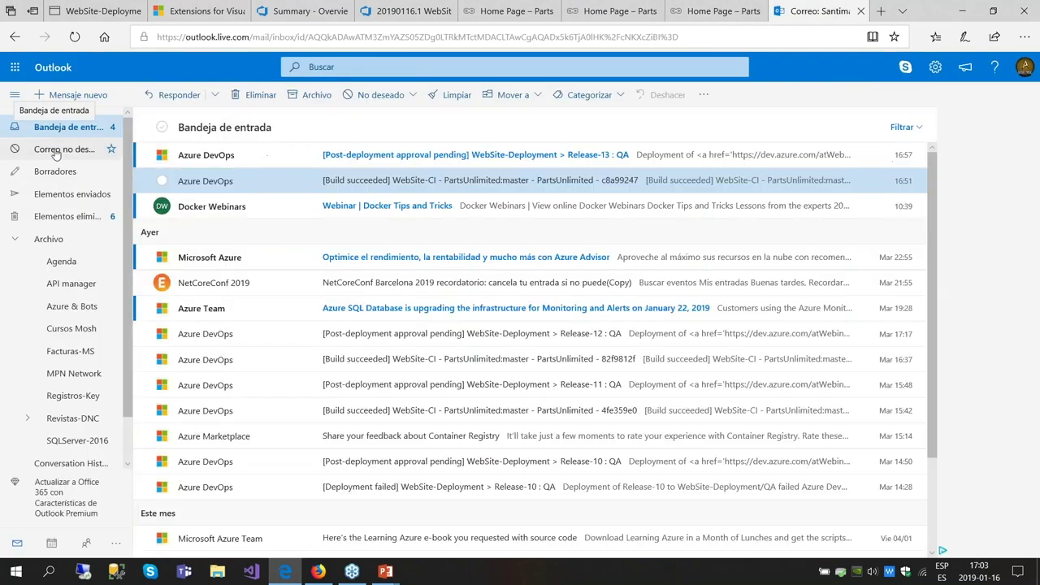
{"action": "left_click", "coordinate": [379, 155]}
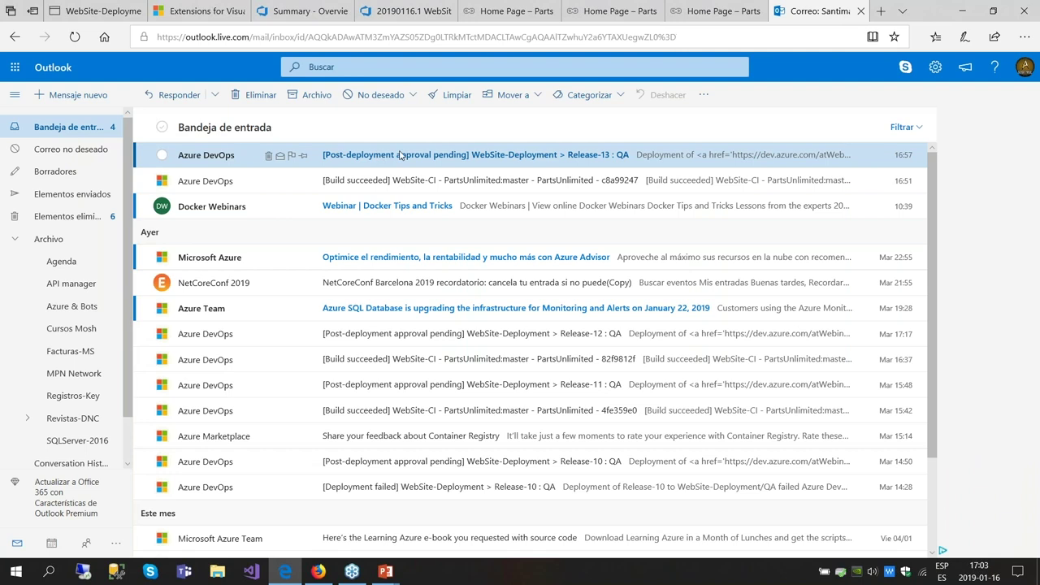
{"action": "left_click", "coordinate": [58, 146]}
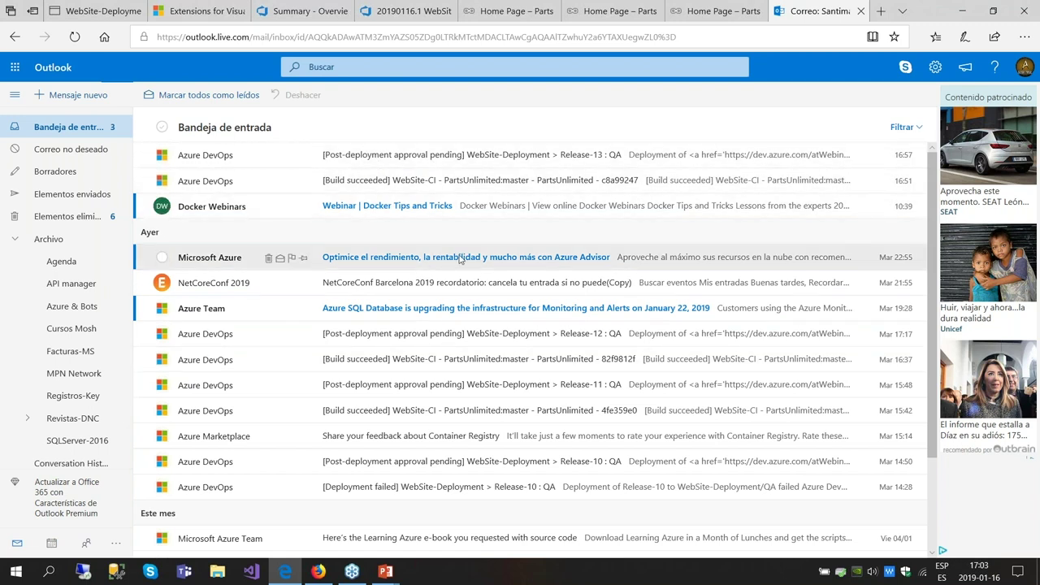
{"action": "left_click", "coordinate": [98, 15]}
{"action": "left_click", "coordinate": [504, 298]}
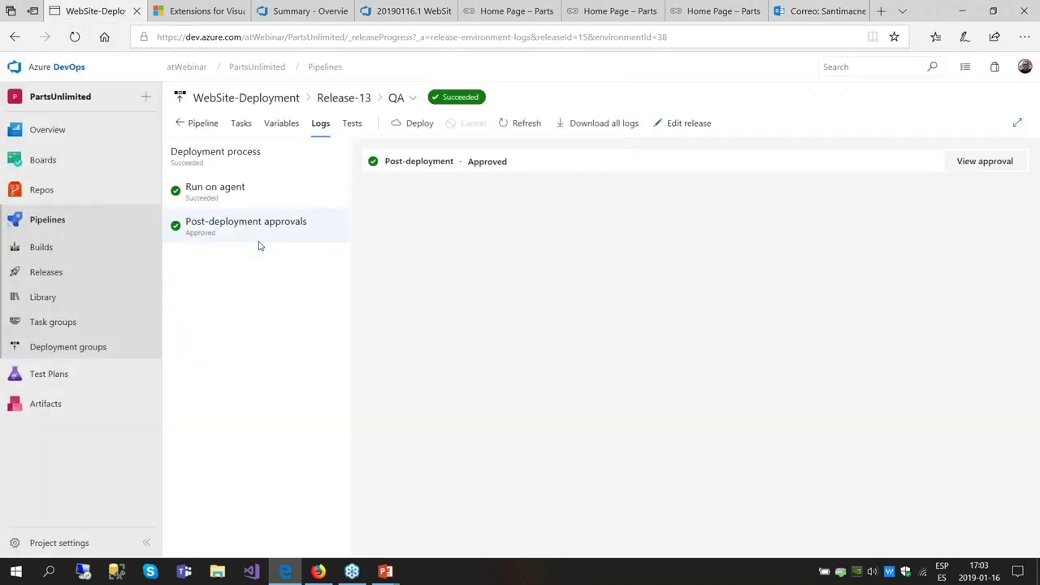
- Check the PROD stage's status in Release-13's pipeline view and in the WebSite-Deployment releases list
{"action": "left_click", "coordinate": [204, 128]}
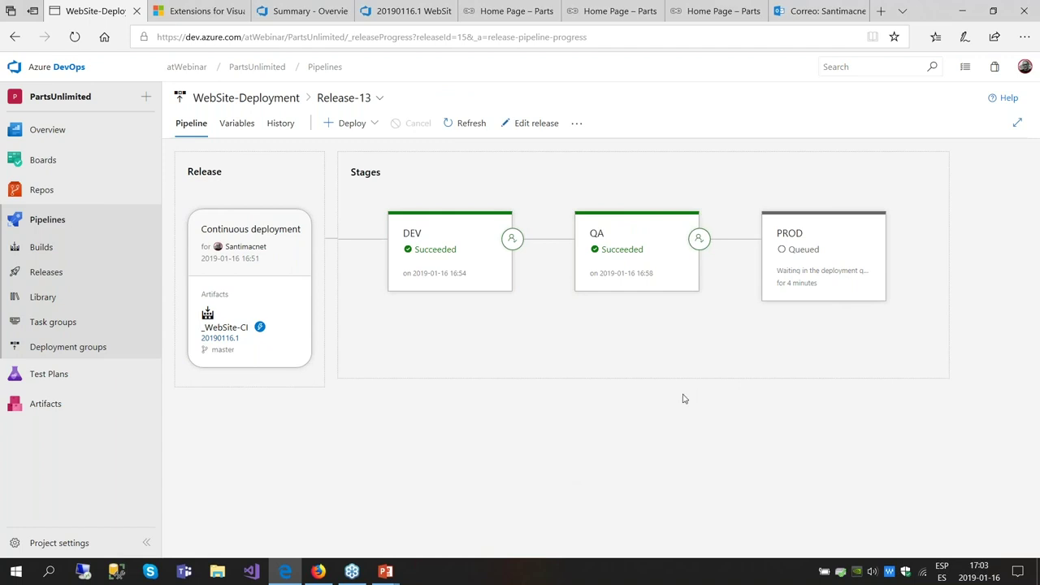
{"action": "mouse_move", "coordinate": [805, 253]}
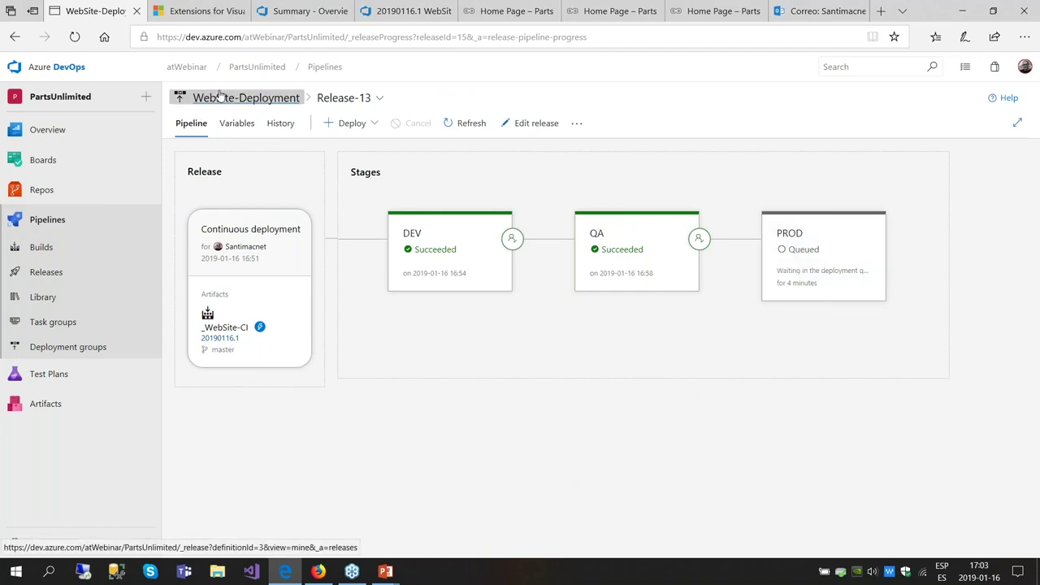
{"action": "left_click", "coordinate": [244, 97]}
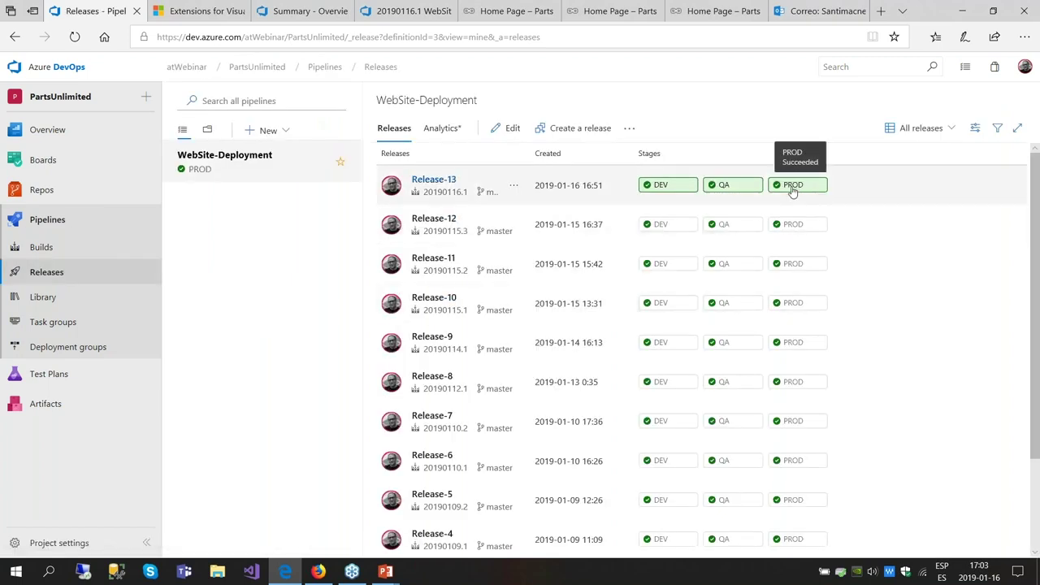
- Start reloading the Parts Unlimited PROD site and return to the WebSite-Deployment releases list
{"action": "left_click", "coordinate": [700, 13]}
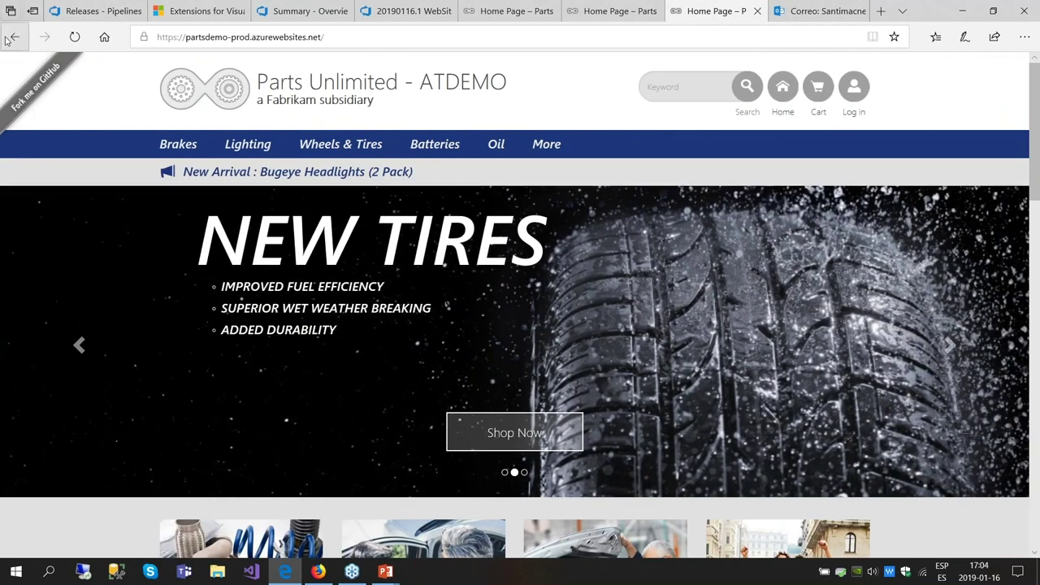
{"action": "left_click", "coordinate": [8, 40]}
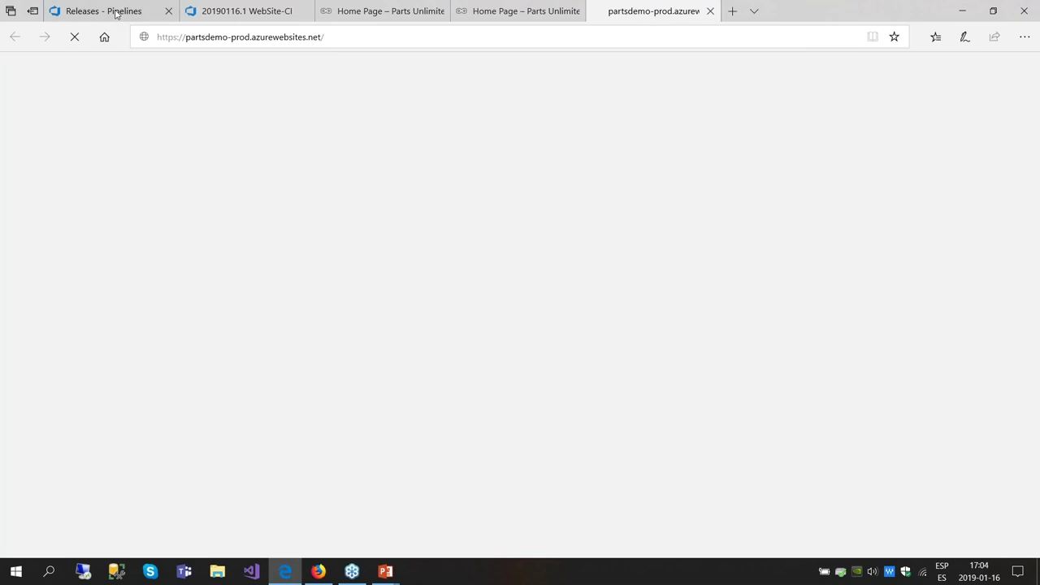
{"action": "left_click", "coordinate": [116, 12]}
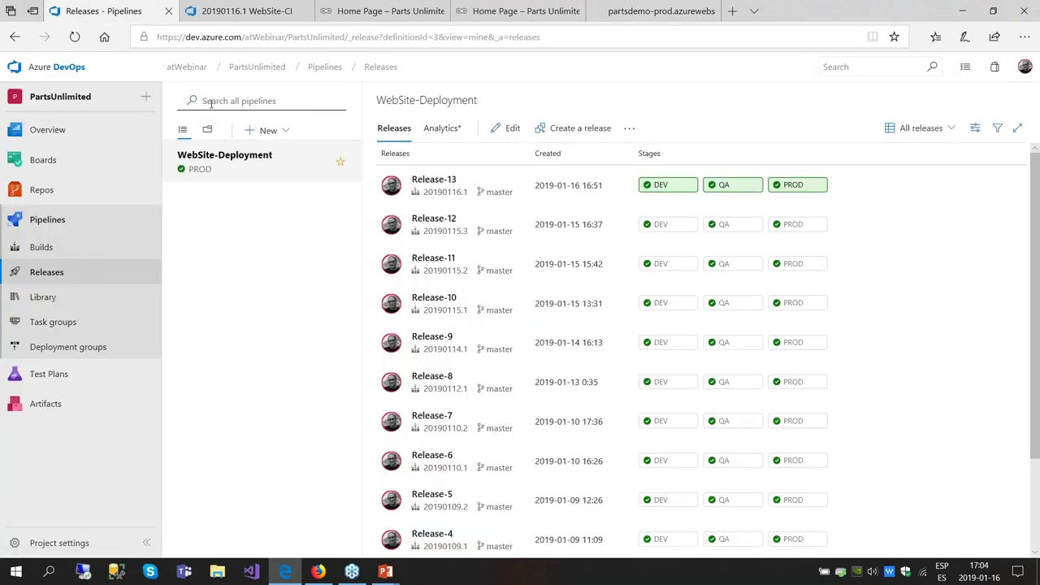
{"action": "key", "text": "alt+Tab"}
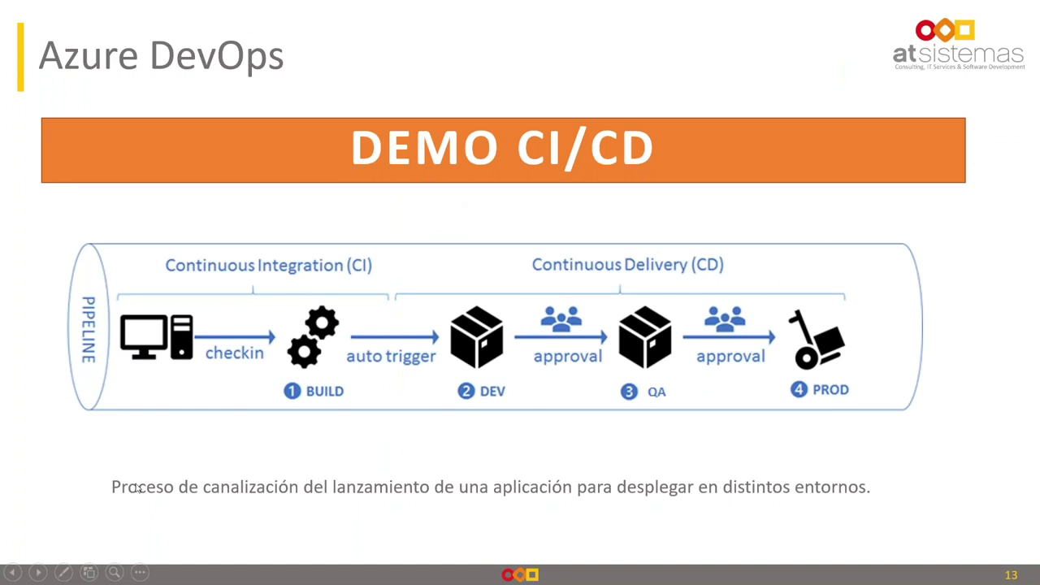
{"action": "left_click", "coordinate": [192, 491]}
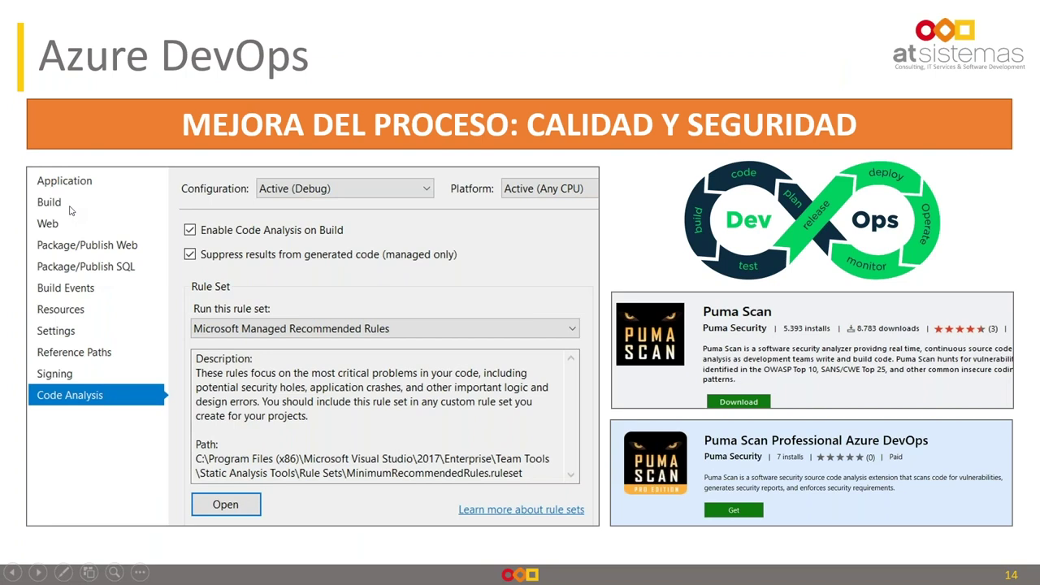
{"action": "key", "text": "Left"}
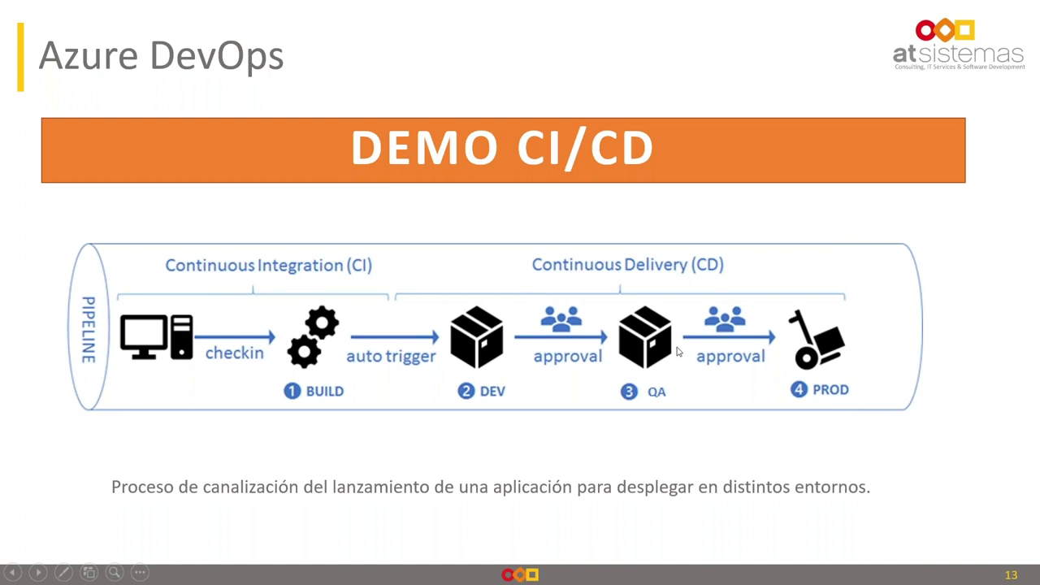
{"action": "key", "text": "alt+Tab"}
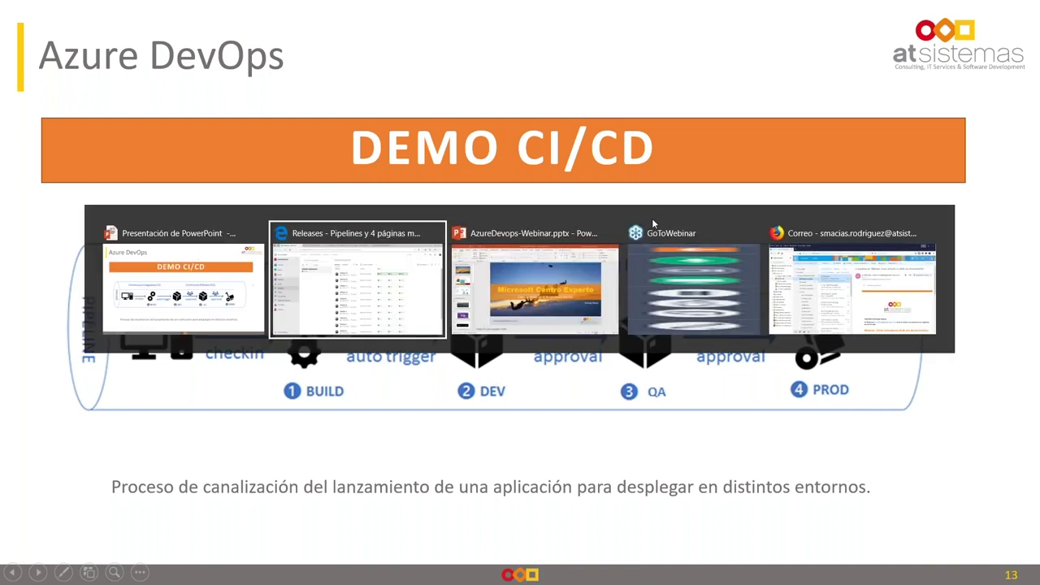
- Reload the Parts Unlimited PROD site, check its Christmas discount banner, and return to the WebSite-Deployment releases list
{"action": "left_click", "coordinate": [654, 11]}
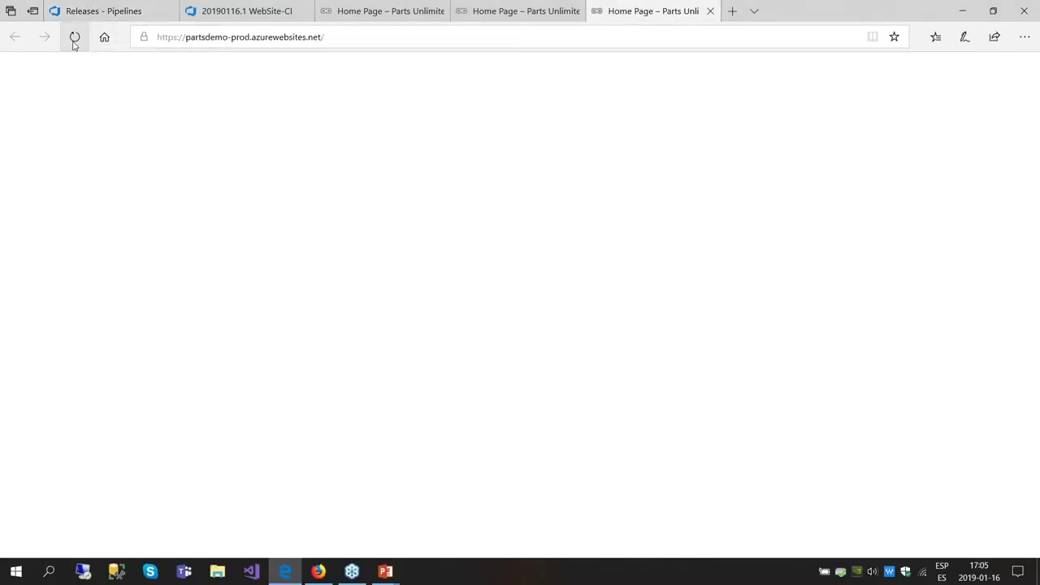
{"action": "left_click", "coordinate": [74, 36]}
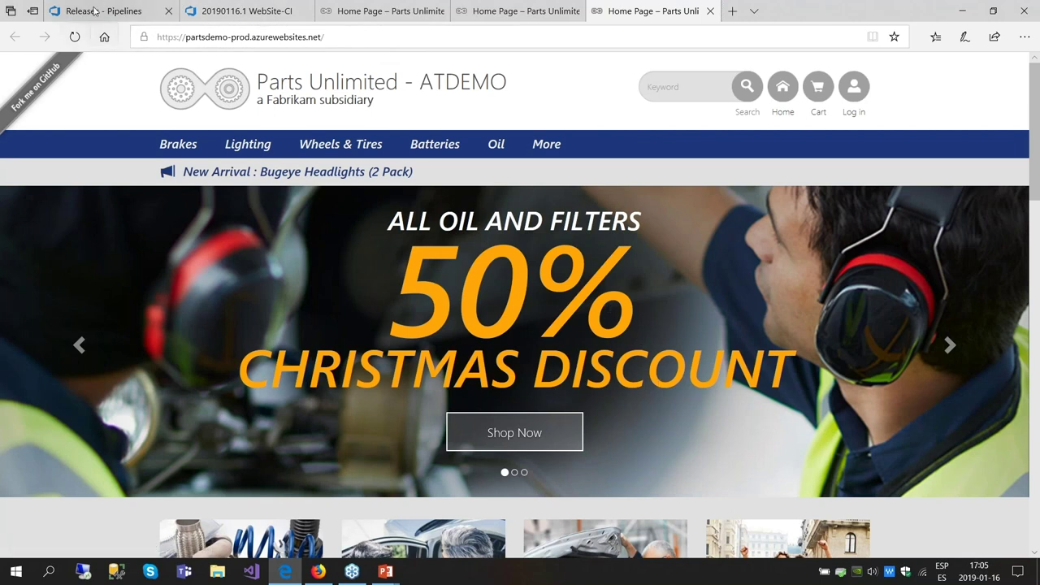
{"action": "mouse_move", "coordinate": [94, 10]}
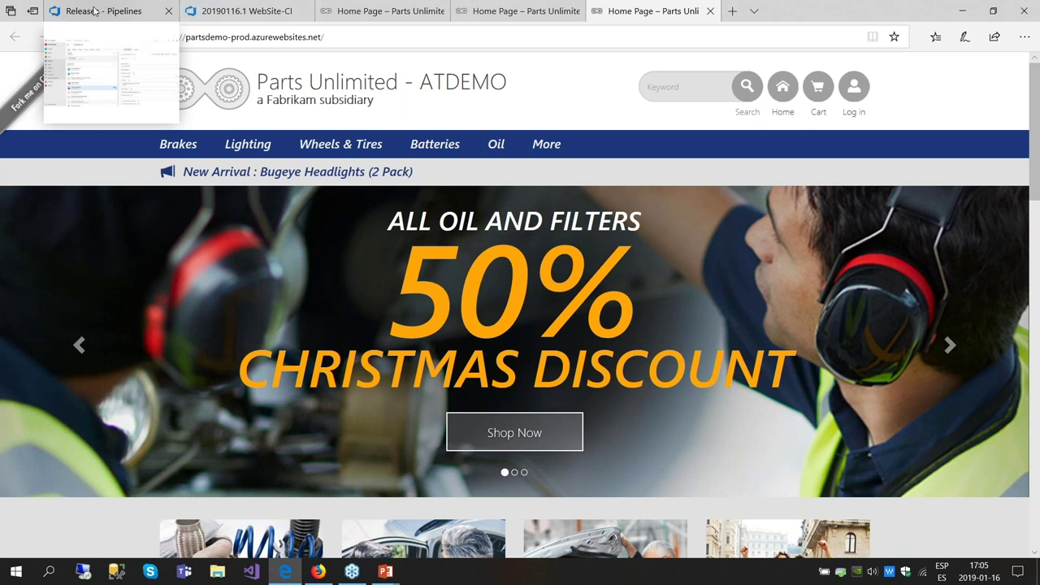
{"action": "left_click", "coordinate": [94, 10]}
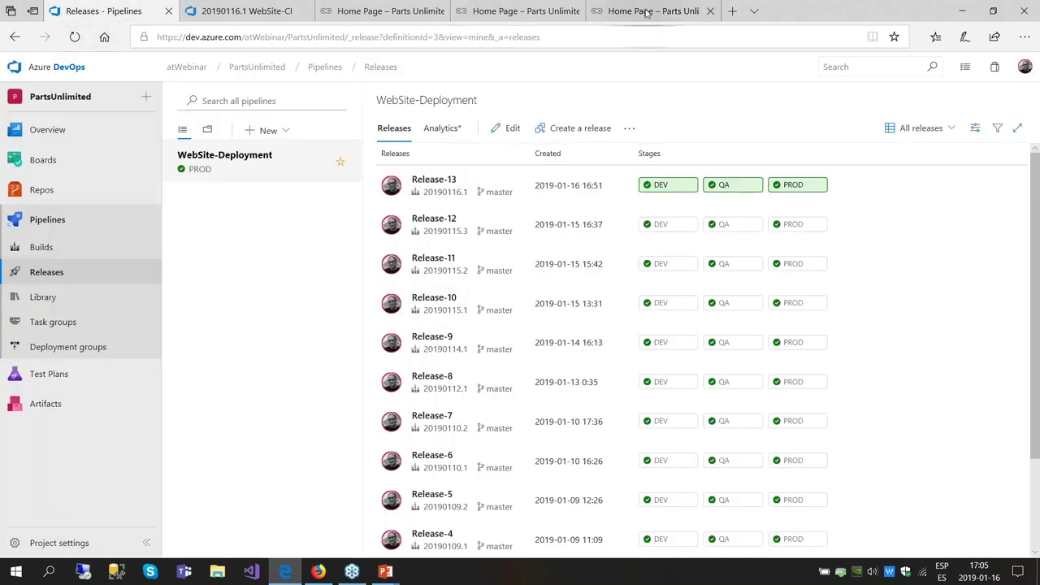
{"action": "left_click", "coordinate": [647, 11]}
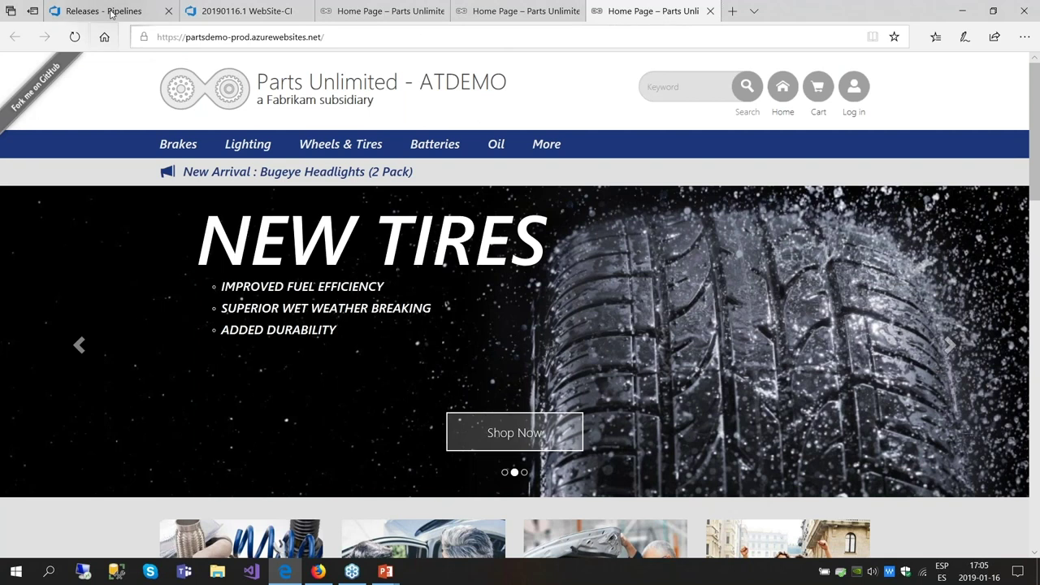
{"action": "left_click", "coordinate": [112, 12]}
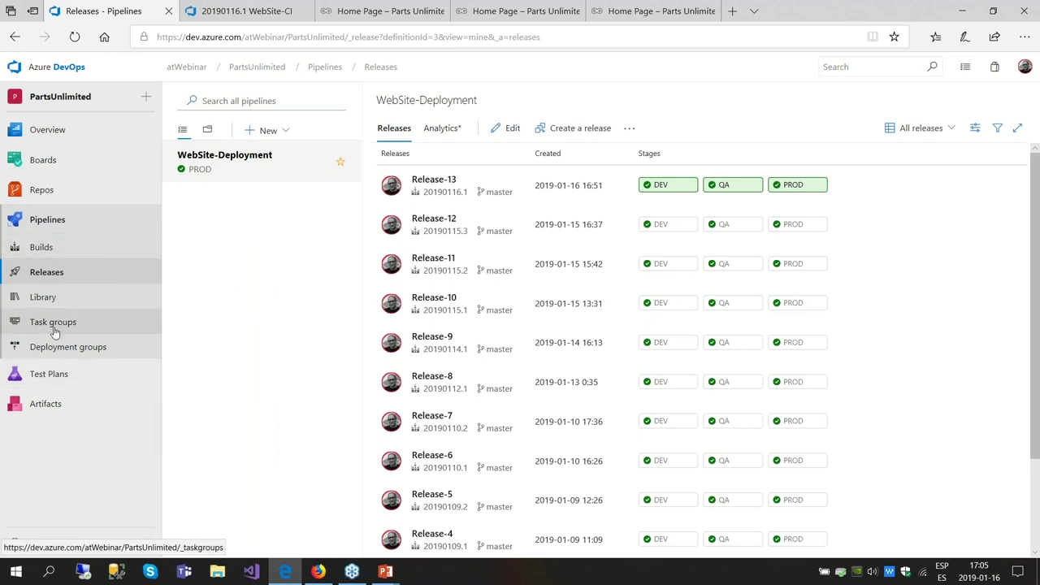
- Open the project's Test Plans and look through the credit card, shopping cart and shipping suites of atTestPlan
{"action": "mouse_move", "coordinate": [50, 378]}
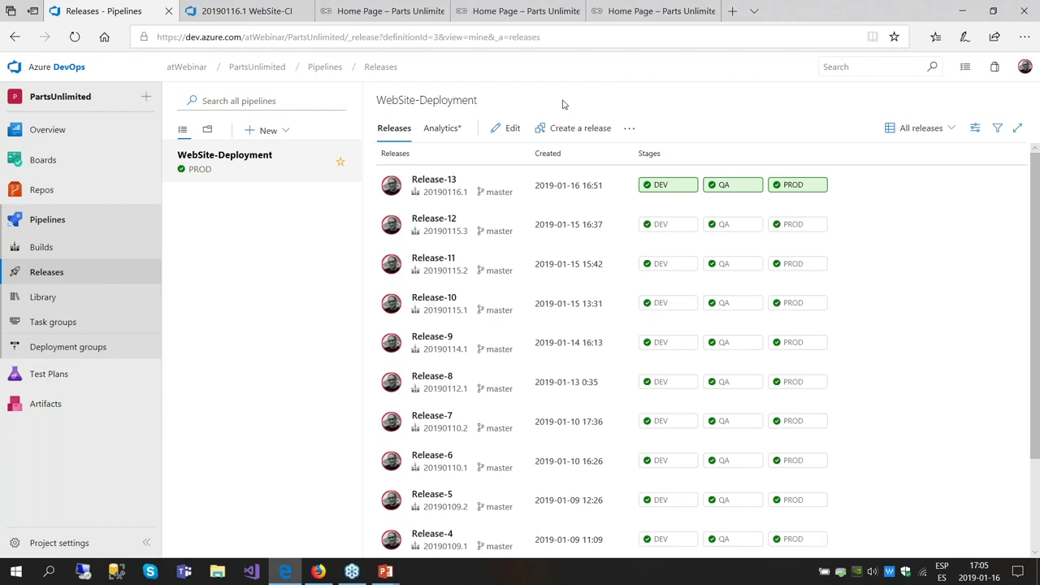
{"action": "left_click", "coordinate": [72, 373]}
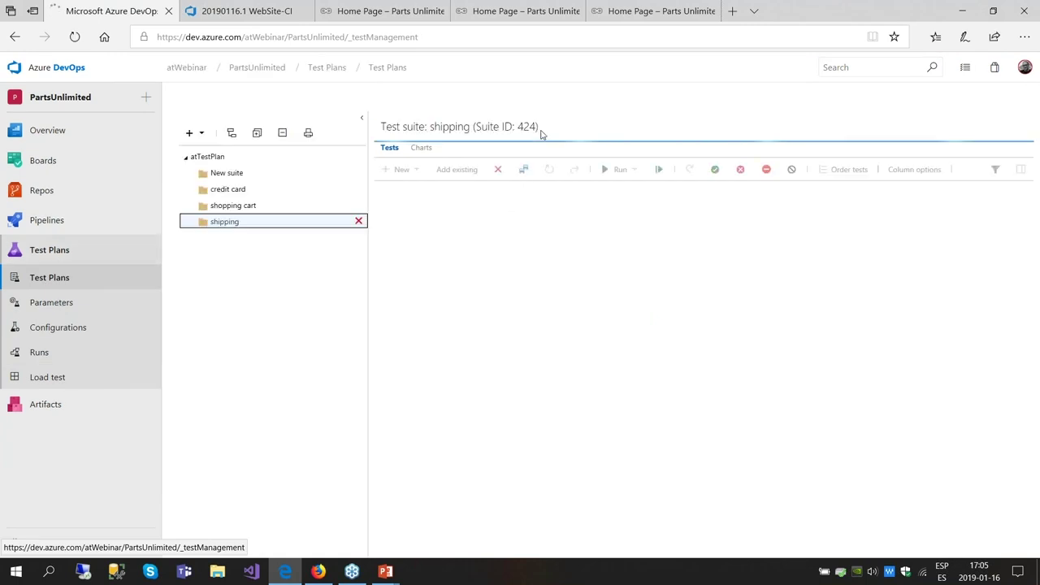
{"action": "left_click", "coordinate": [228, 189]}
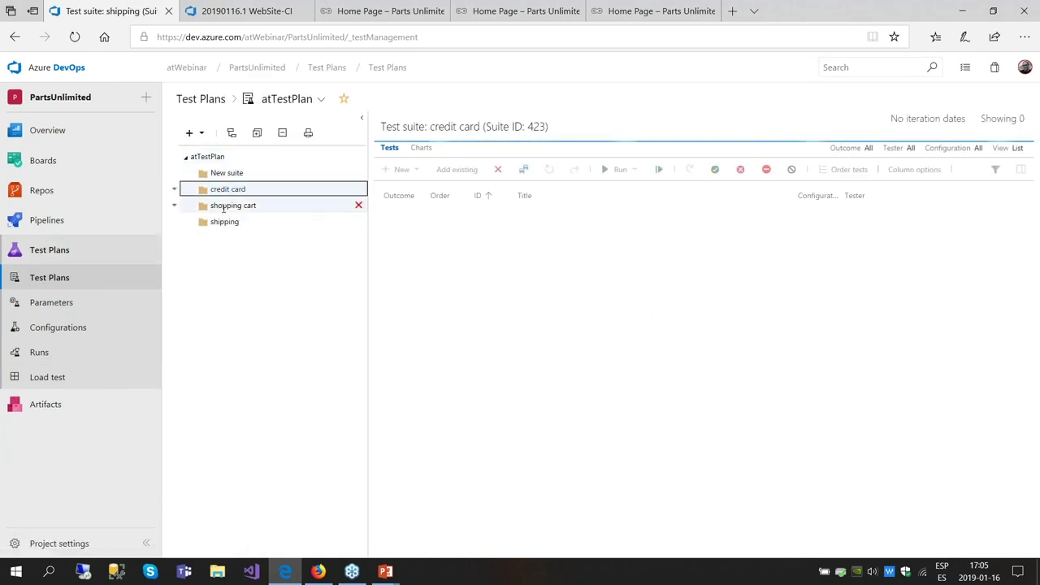
{"action": "left_click", "coordinate": [224, 206]}
{"action": "left_click", "coordinate": [225, 221]}
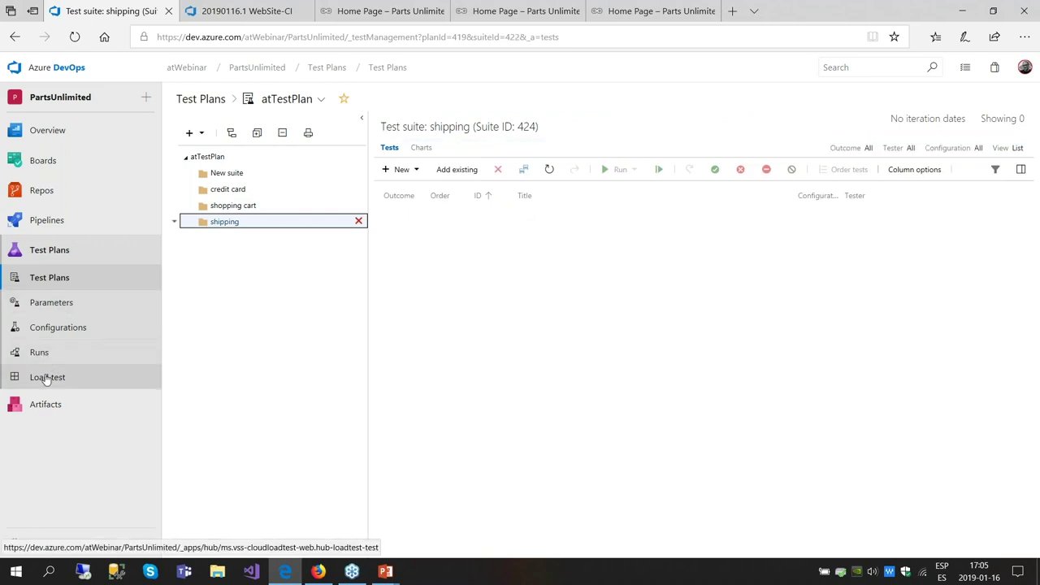
- View the Load test page and the PartsUnlimitedFeed artifacts, and switch to the quality and security slide in the PowerPoint presentation
{"action": "left_click", "coordinate": [78, 376]}
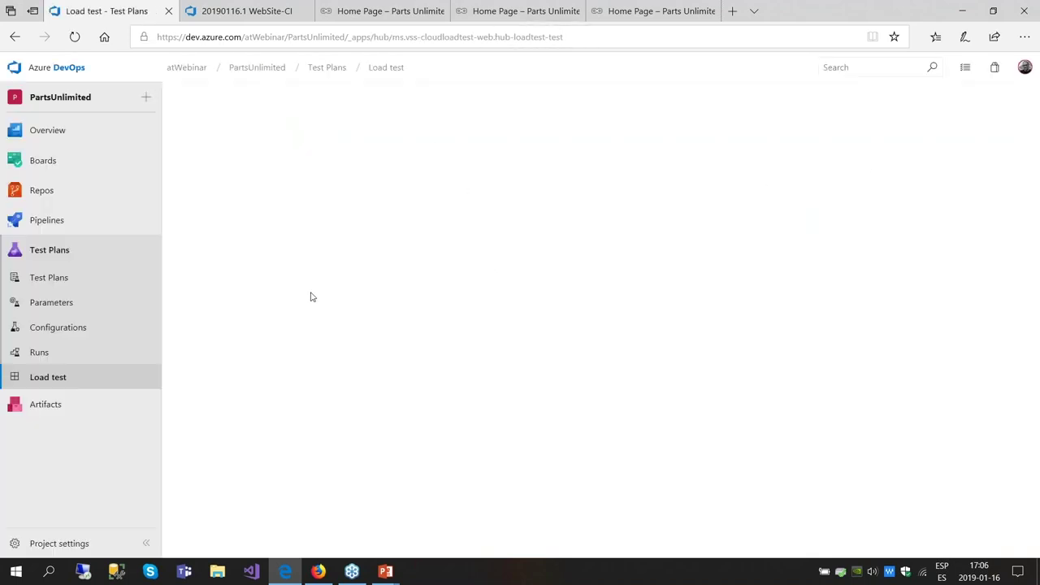
{"action": "left_click", "coordinate": [46, 404]}
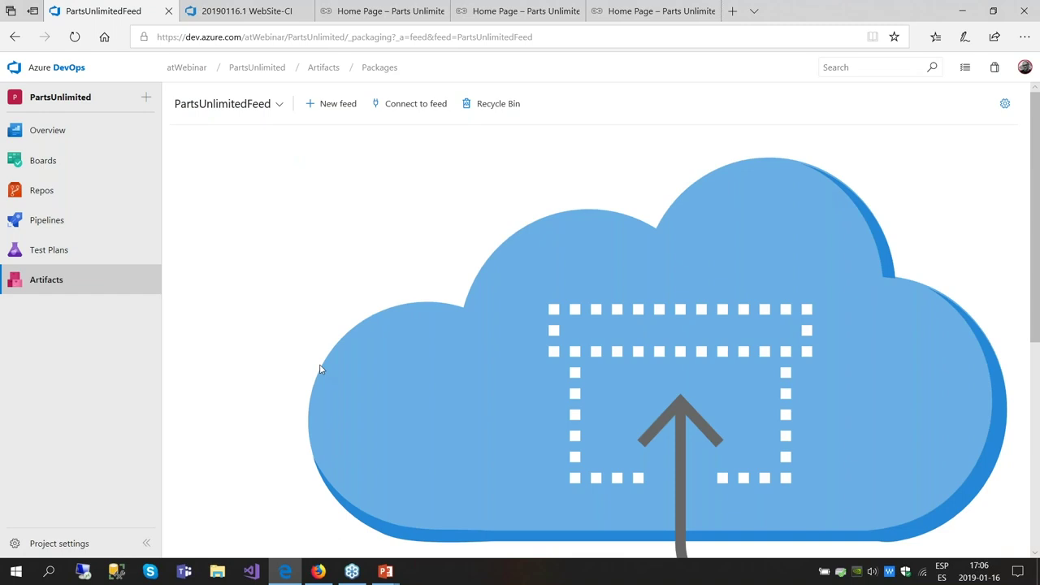
{"action": "key", "text": "alt+Tab"}
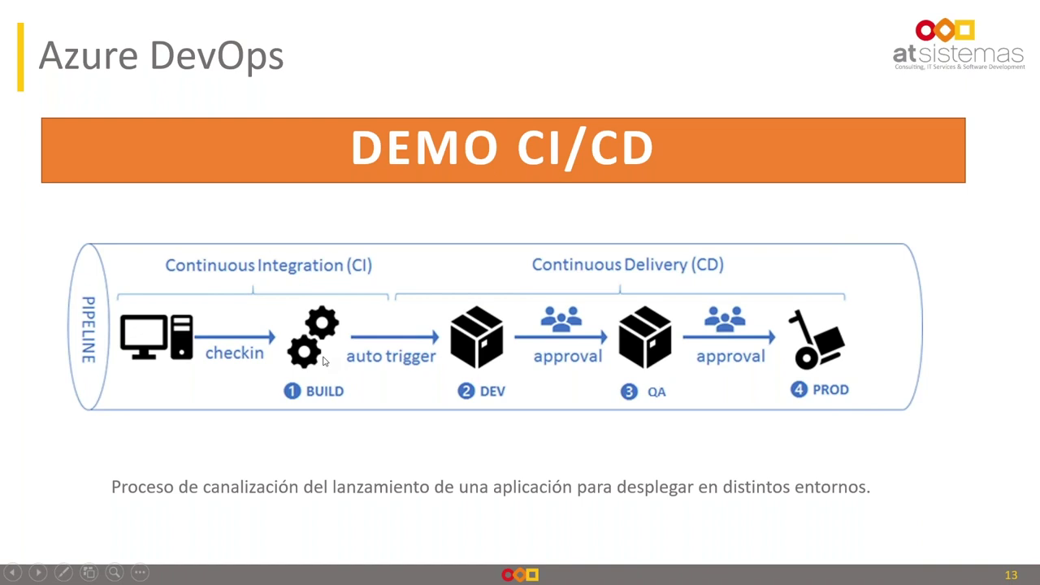
{"action": "key", "text": "Right"}
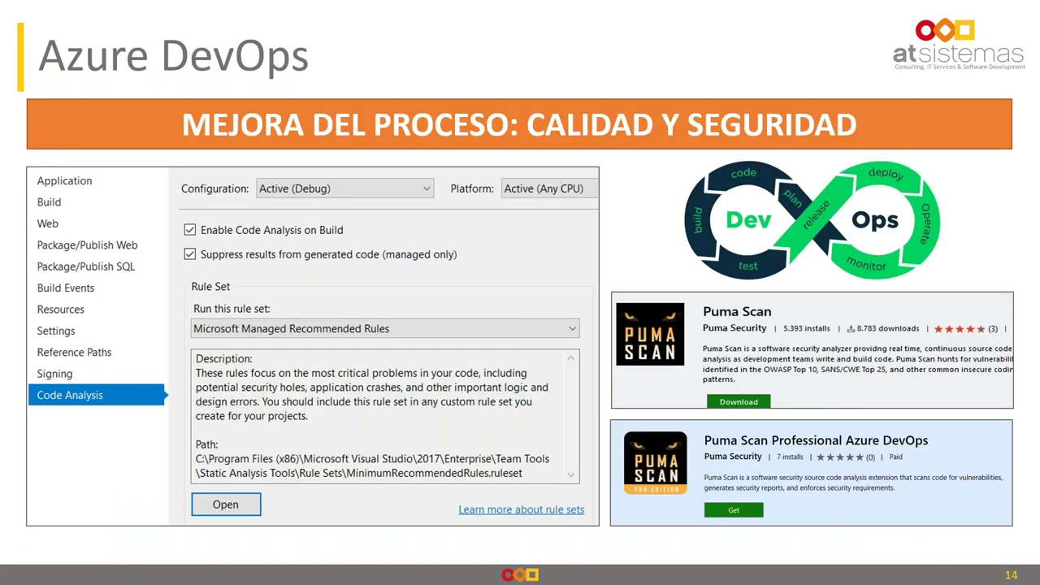